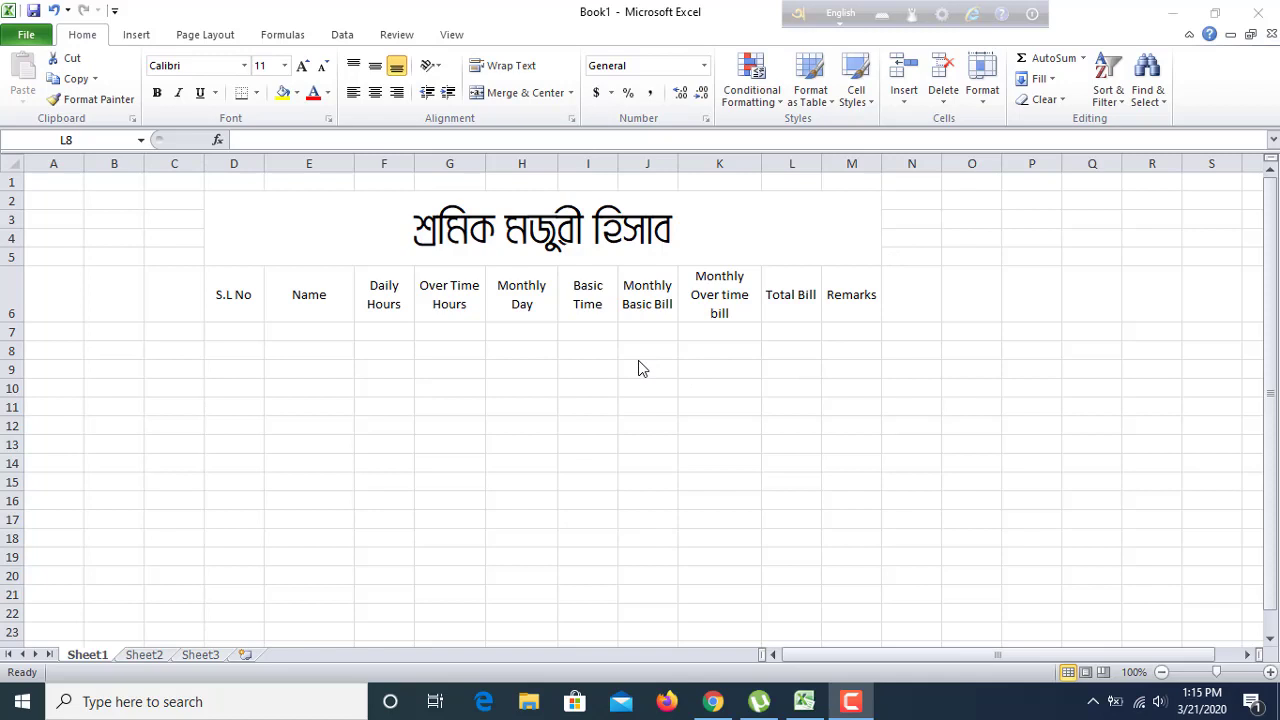
# - Walk through the wage table headers from Name to Remarks
pyautogui.click(299, 305)
pyautogui.click(386, 307)
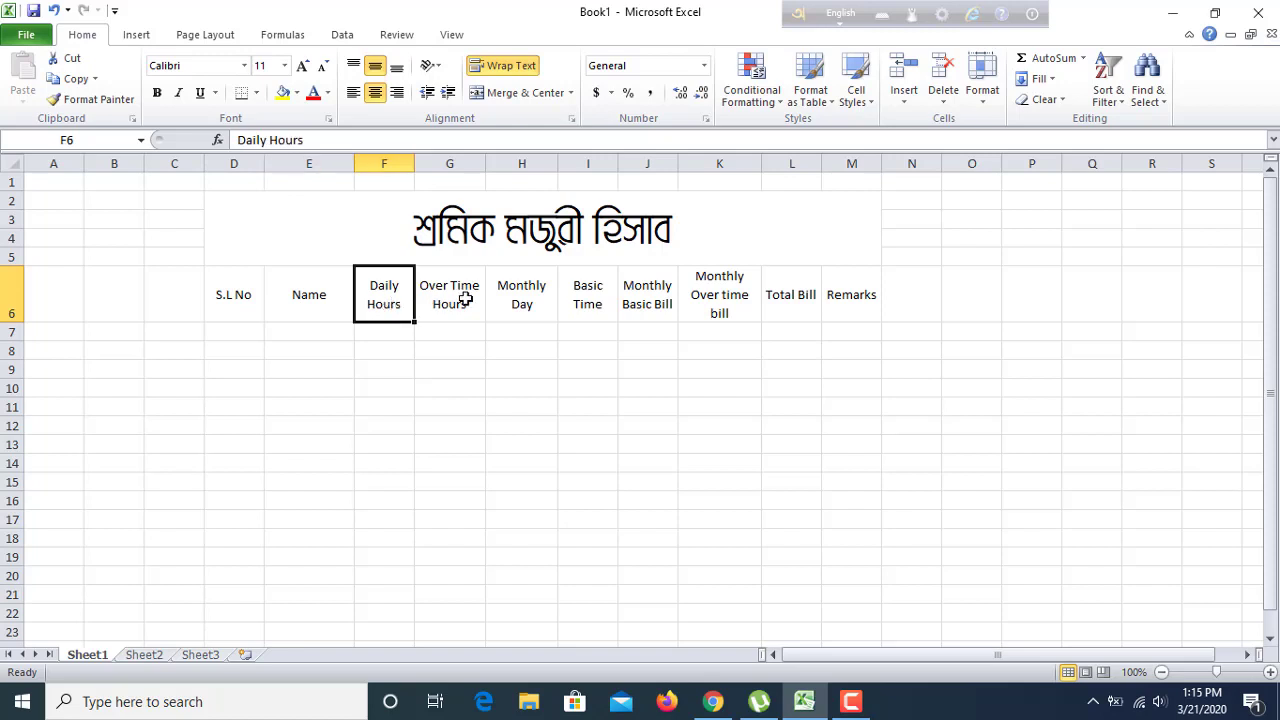
pyautogui.click(464, 297)
pyautogui.click(522, 298)
pyautogui.click(590, 294)
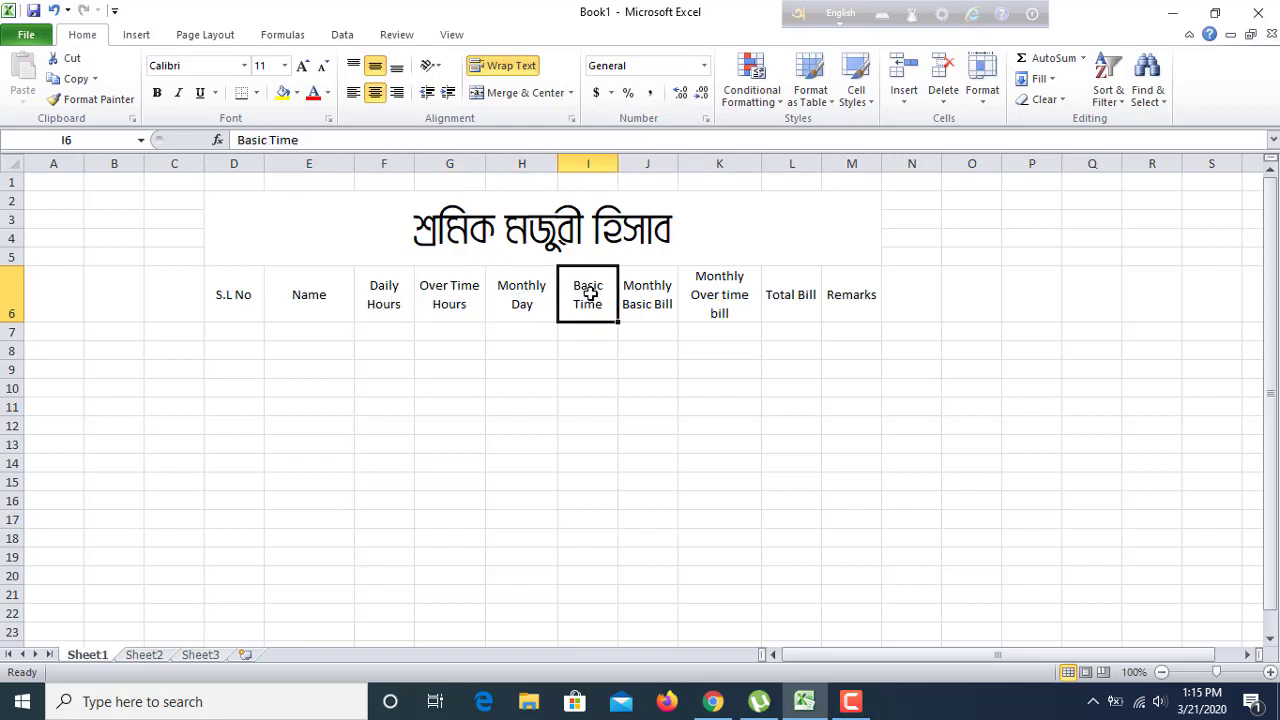
pyautogui.click(661, 303)
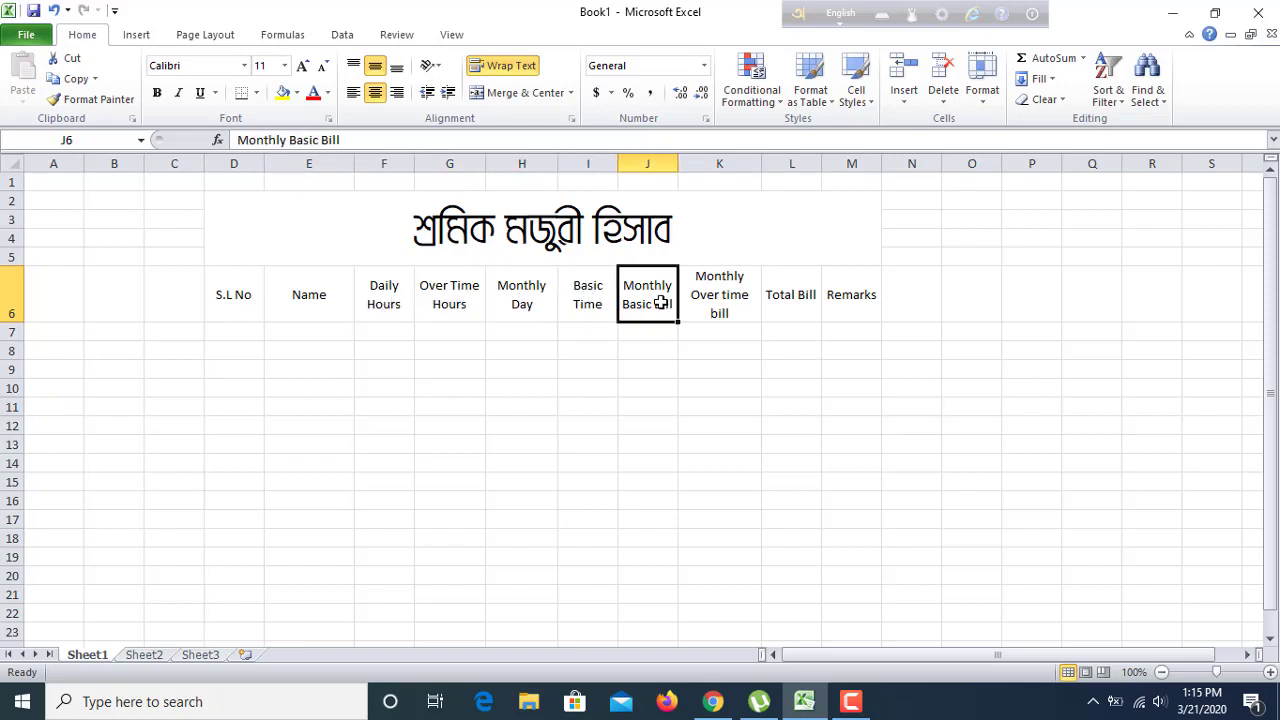
pyautogui.click(736, 294)
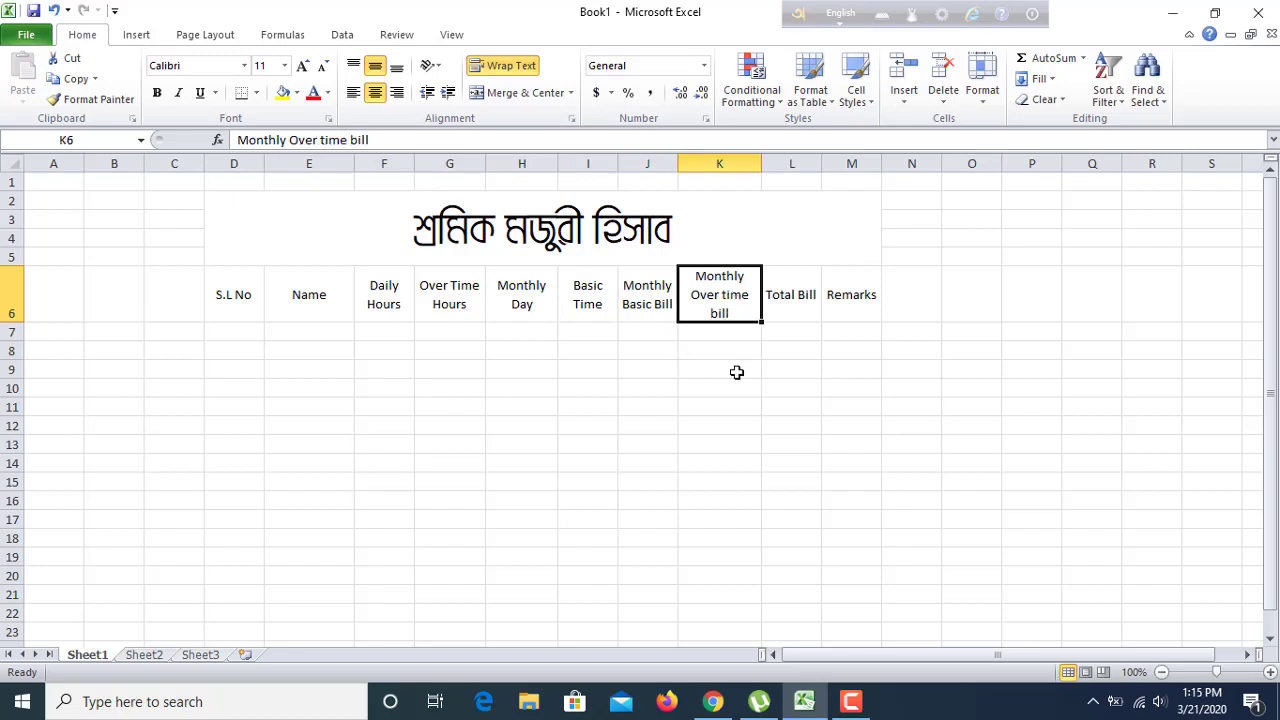
pyautogui.click(800, 309)
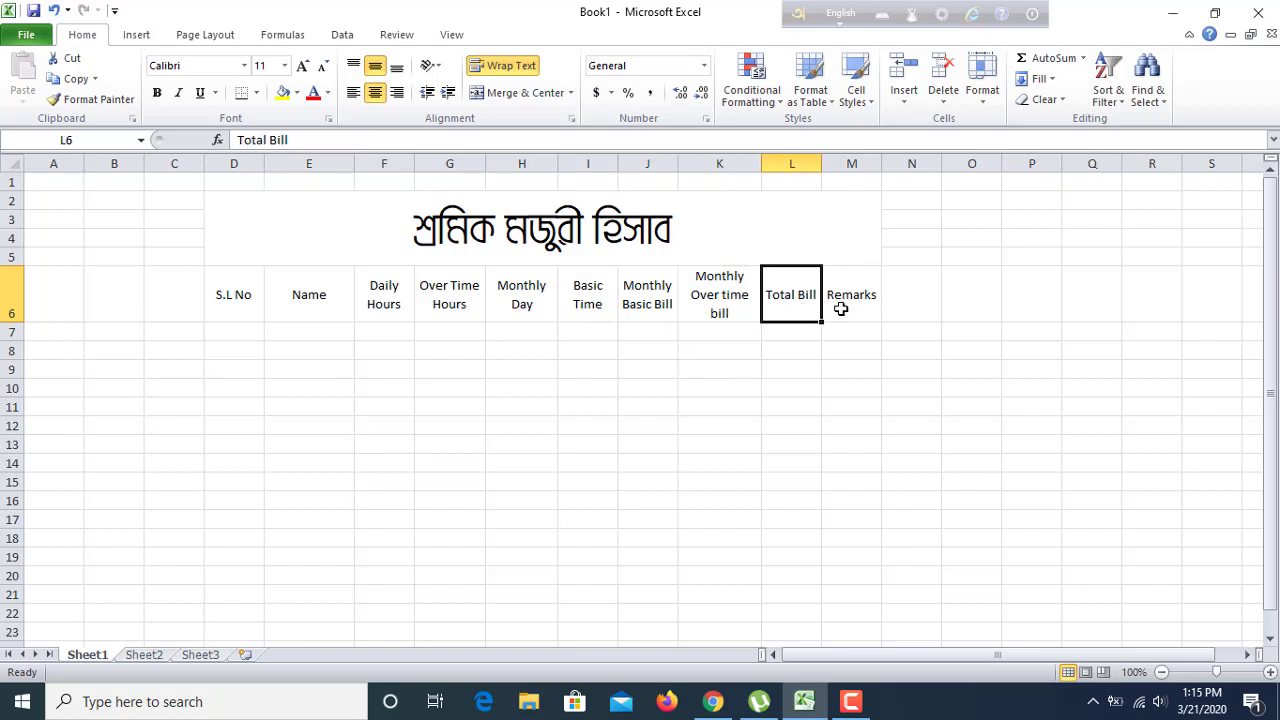
pyautogui.click(838, 308)
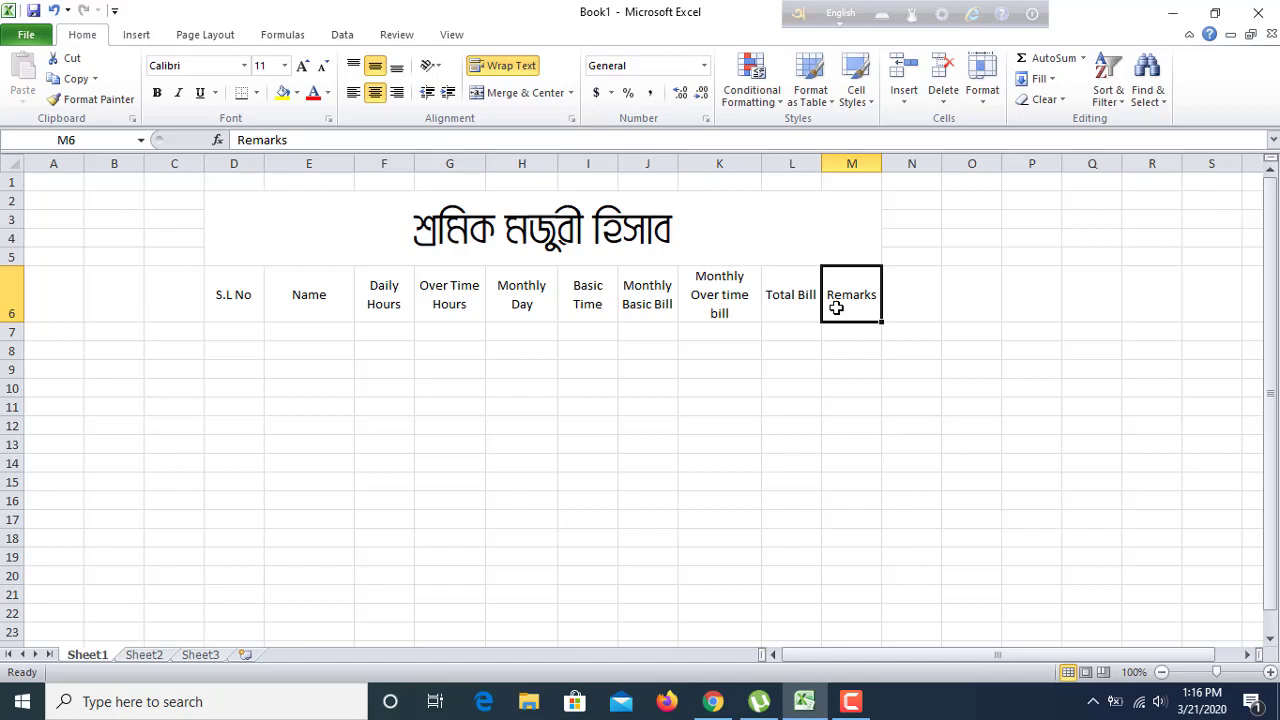
# - Walk along the first data row from Daily Hours to Total Bill
pyautogui.click(1116, 348)
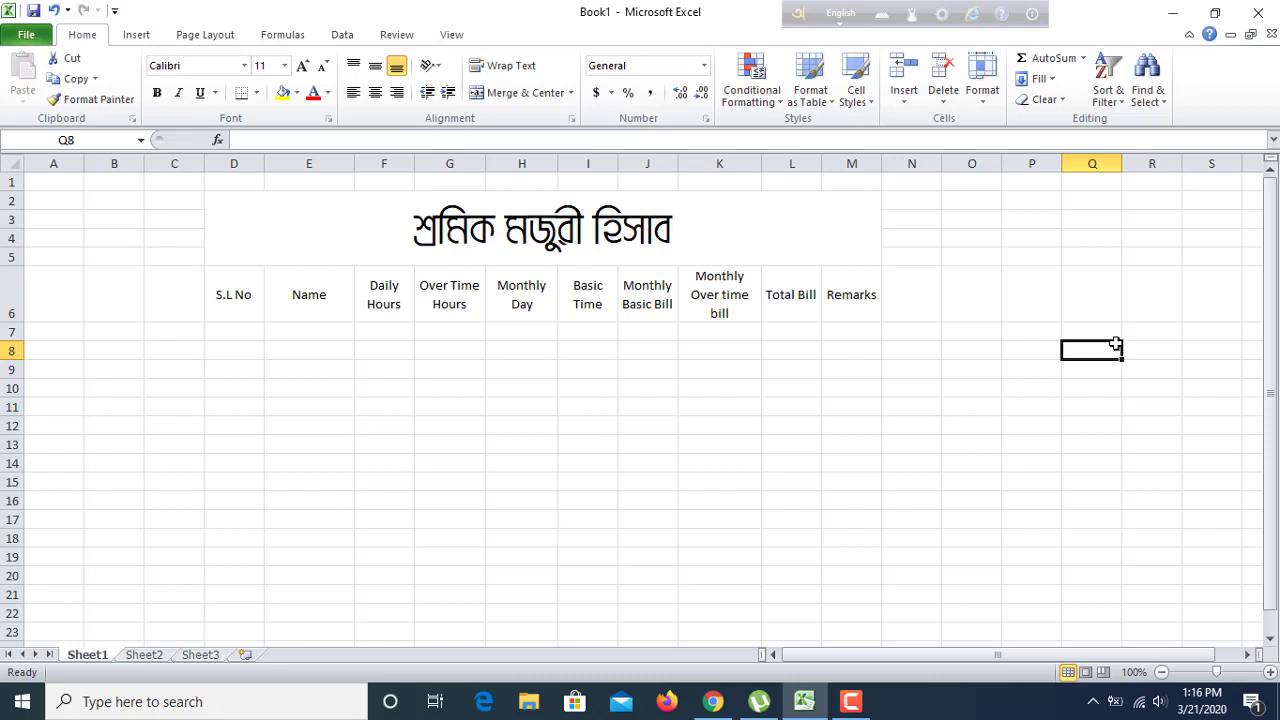
pyautogui.click(380, 345)
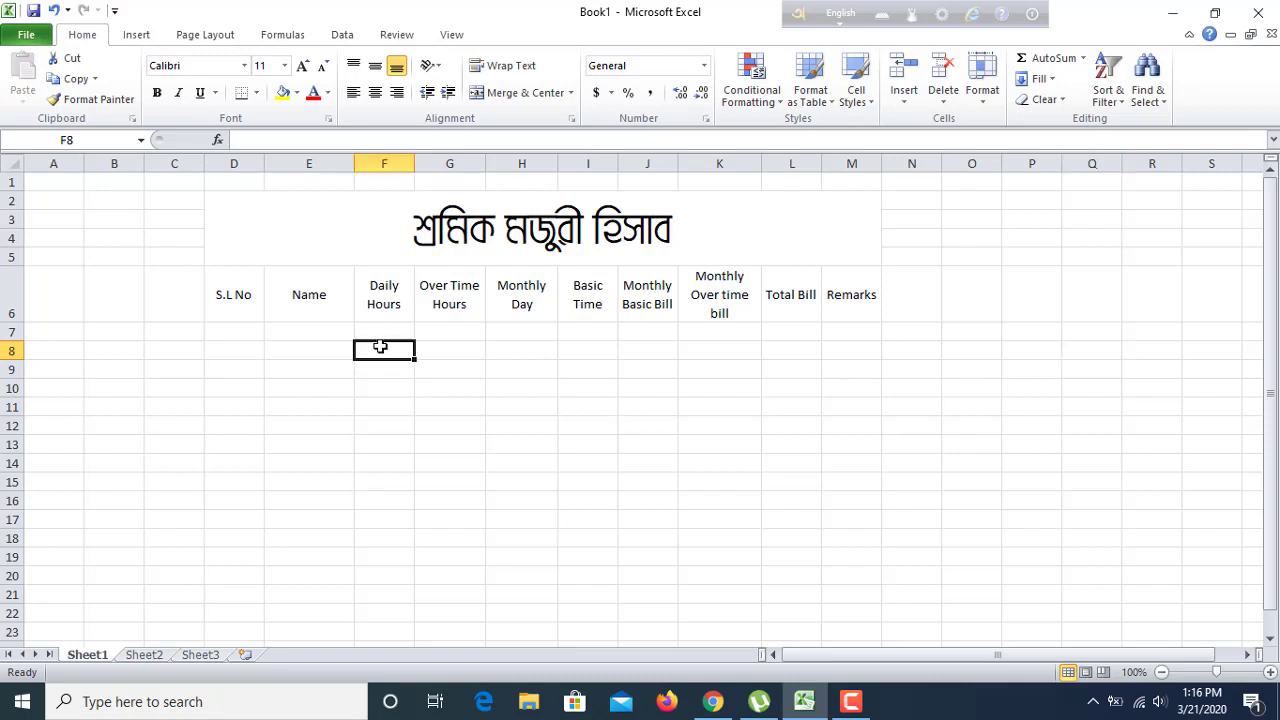
pyautogui.click(382, 328)
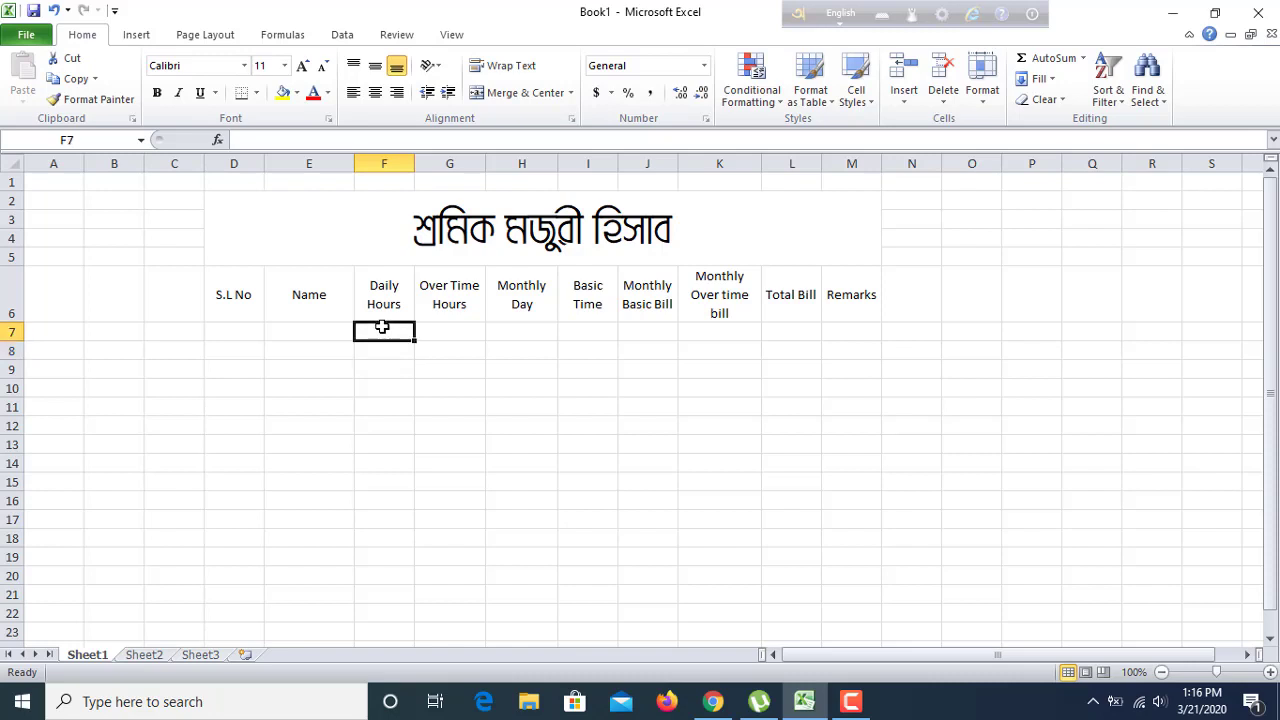
pyautogui.click(461, 336)
pyautogui.click(517, 330)
pyautogui.click(582, 328)
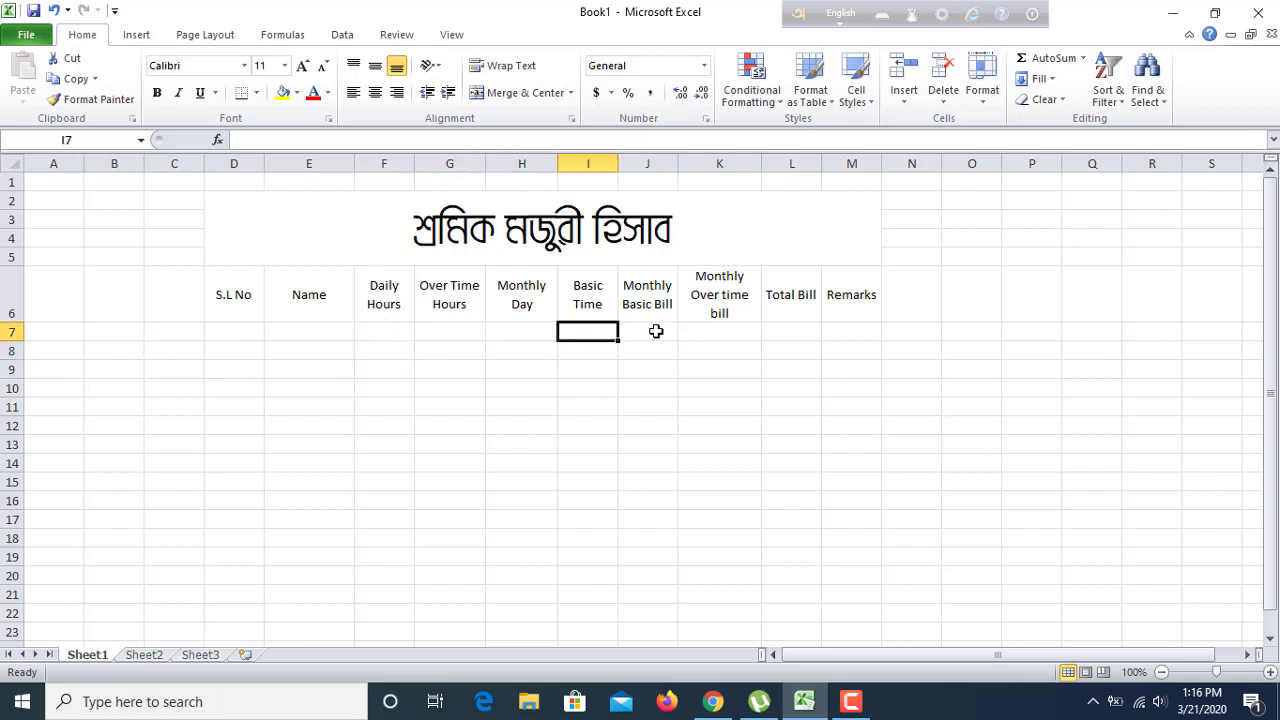
pyautogui.click(655, 331)
pyautogui.click(706, 331)
pyautogui.click(810, 328)
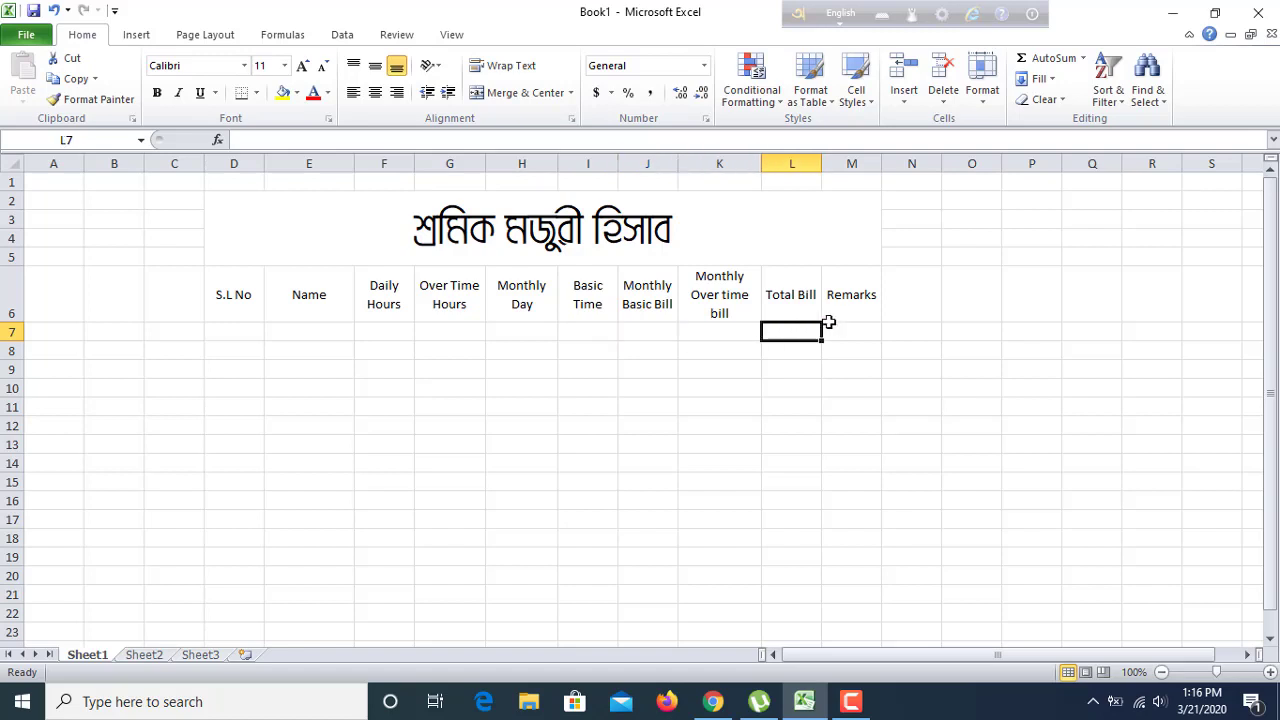
pyautogui.click(836, 318)
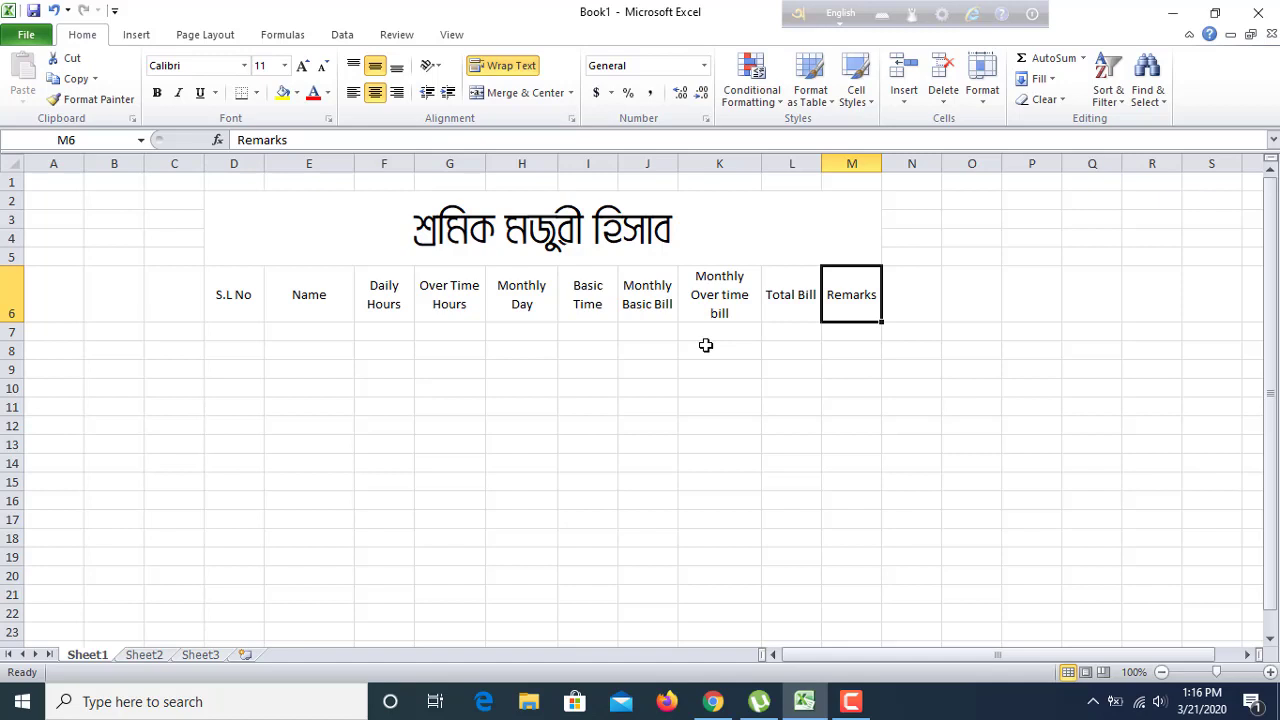
# - Copy the Basic Time header label into cell P7
pyautogui.rightClick(592, 296)
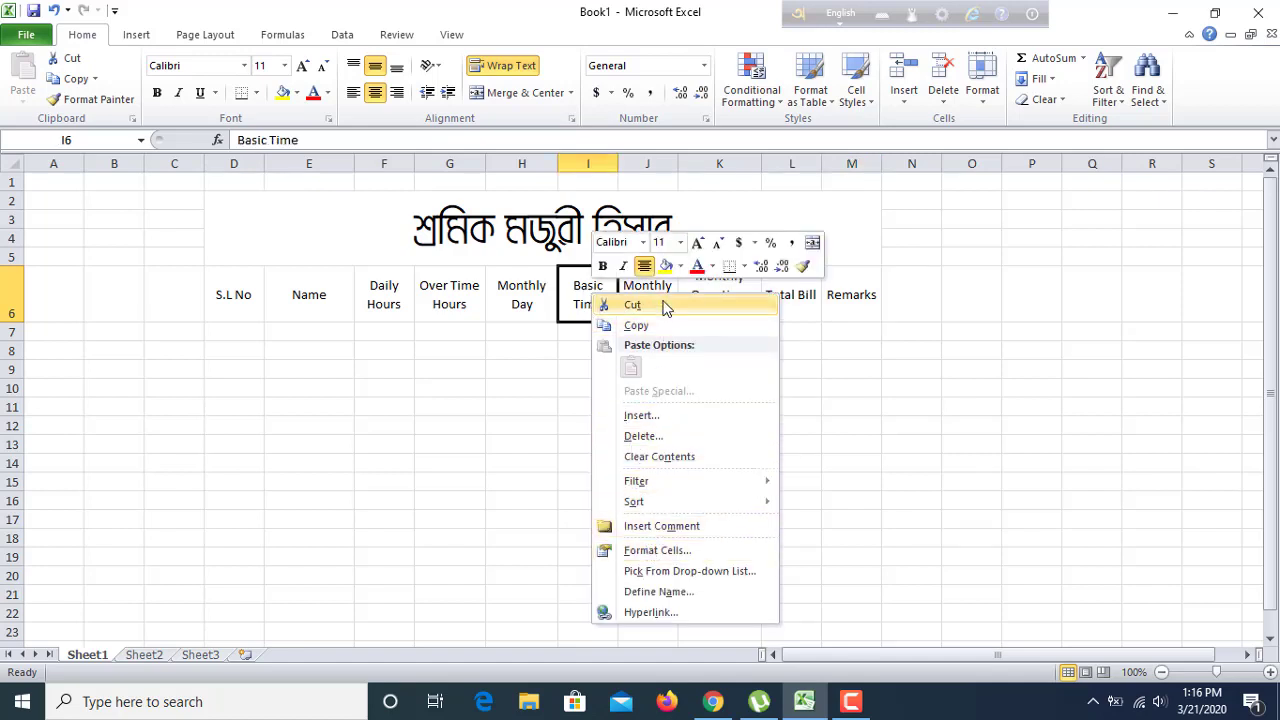
pyautogui.click(641, 328)
pyautogui.click(1052, 336)
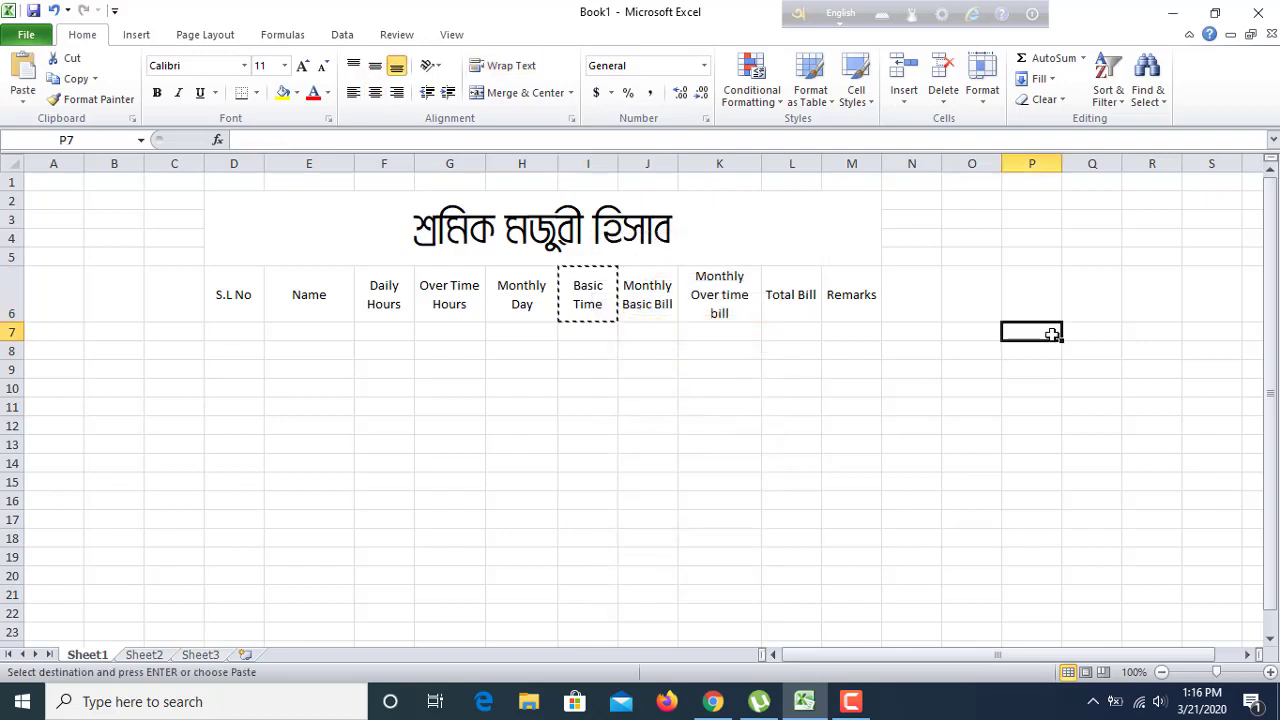
pyautogui.rightClick(1052, 337)
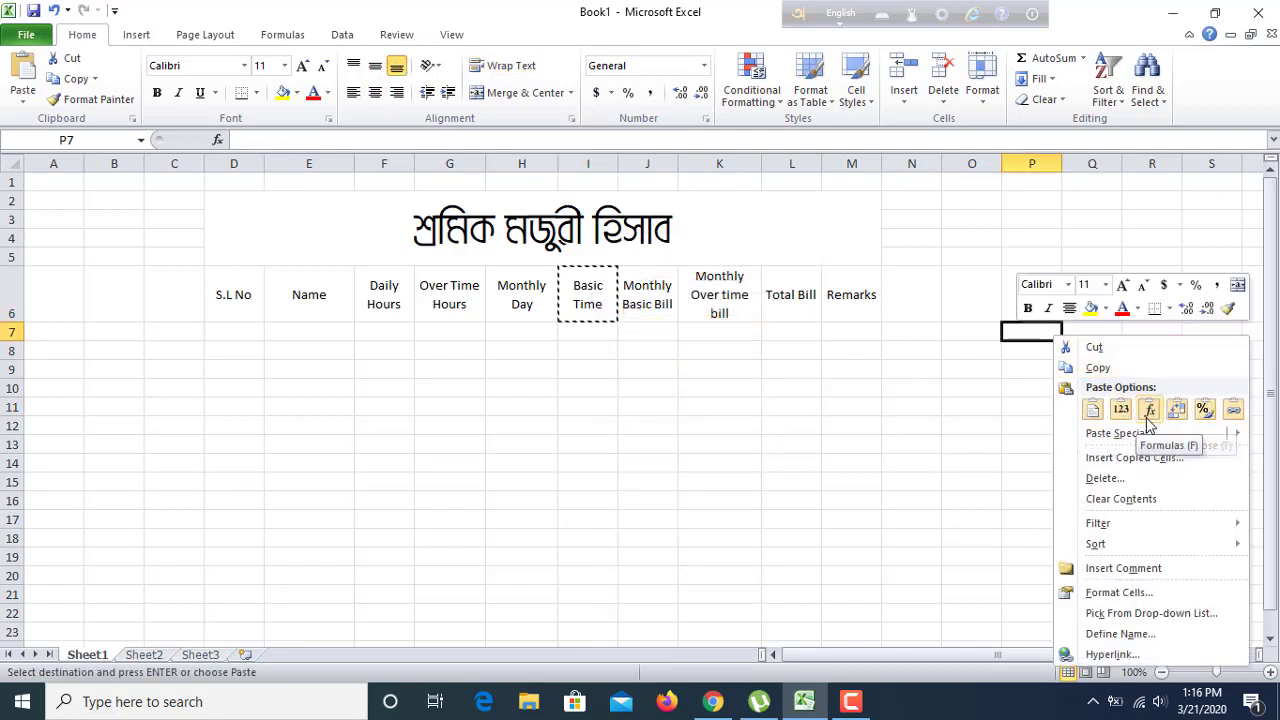
pyautogui.click(1025, 338)
pyautogui.rightClick(1034, 337)
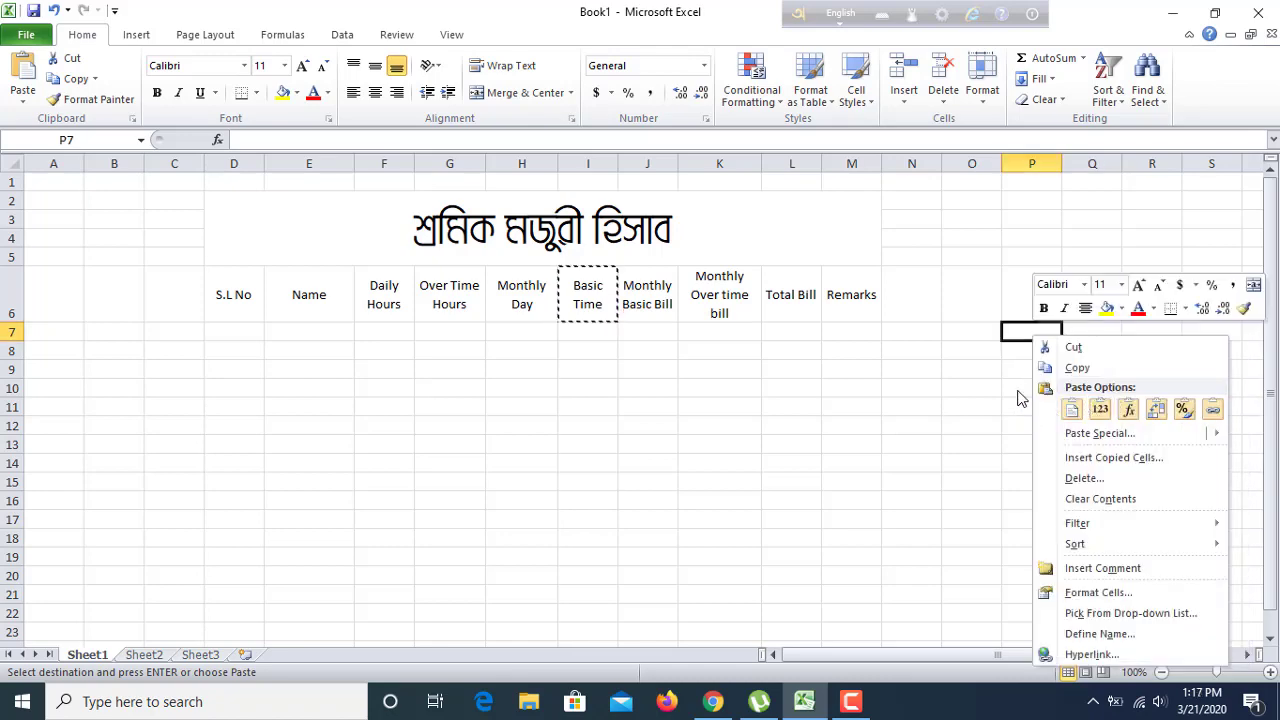
pyautogui.click(1072, 410)
# - Enter the value 50 in Q7 beside the Basic Time label
pyautogui.click(1077, 337)
pyautogui.doubleClick(1079, 343)
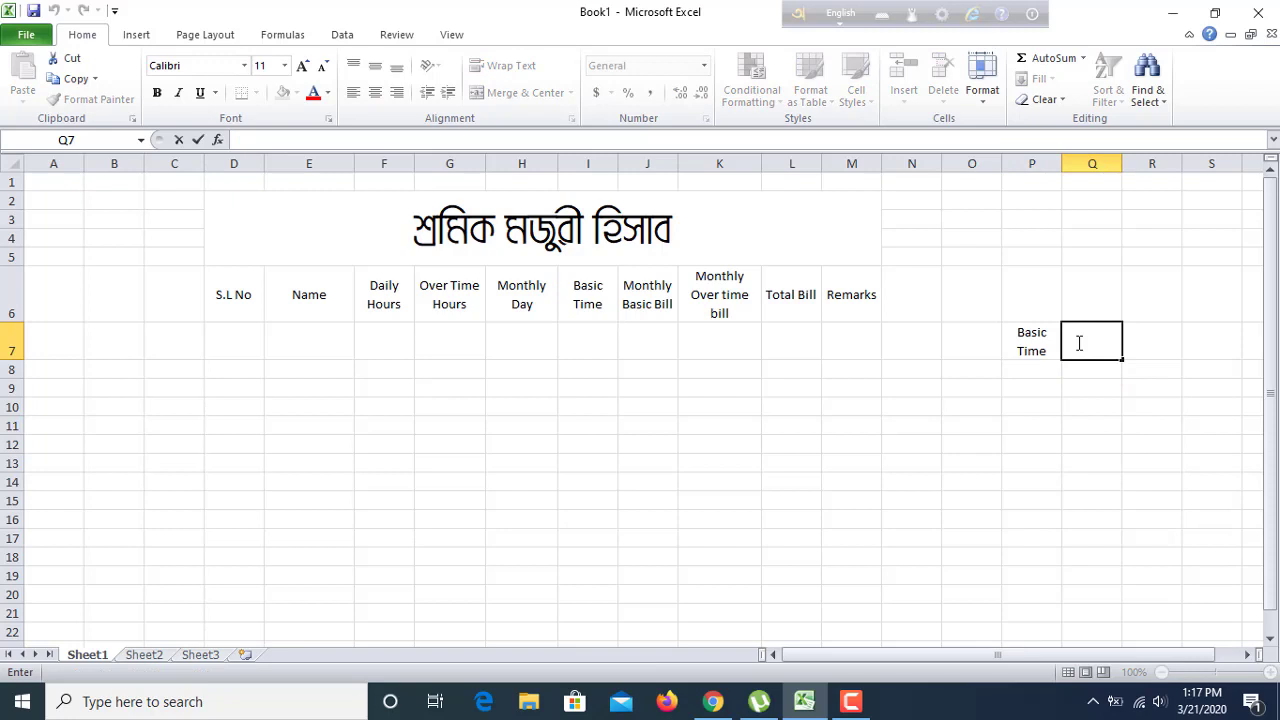
pyautogui.write('5*')
pyautogui.press('BackSpace')
pyautogui.write('*')
pyautogui.press('BackSpace')
pyautogui.write('*')
pyautogui.press('BackSpace')
pyautogui.write('0')
pyautogui.click(1068, 405)
pyautogui.click(1040, 374)
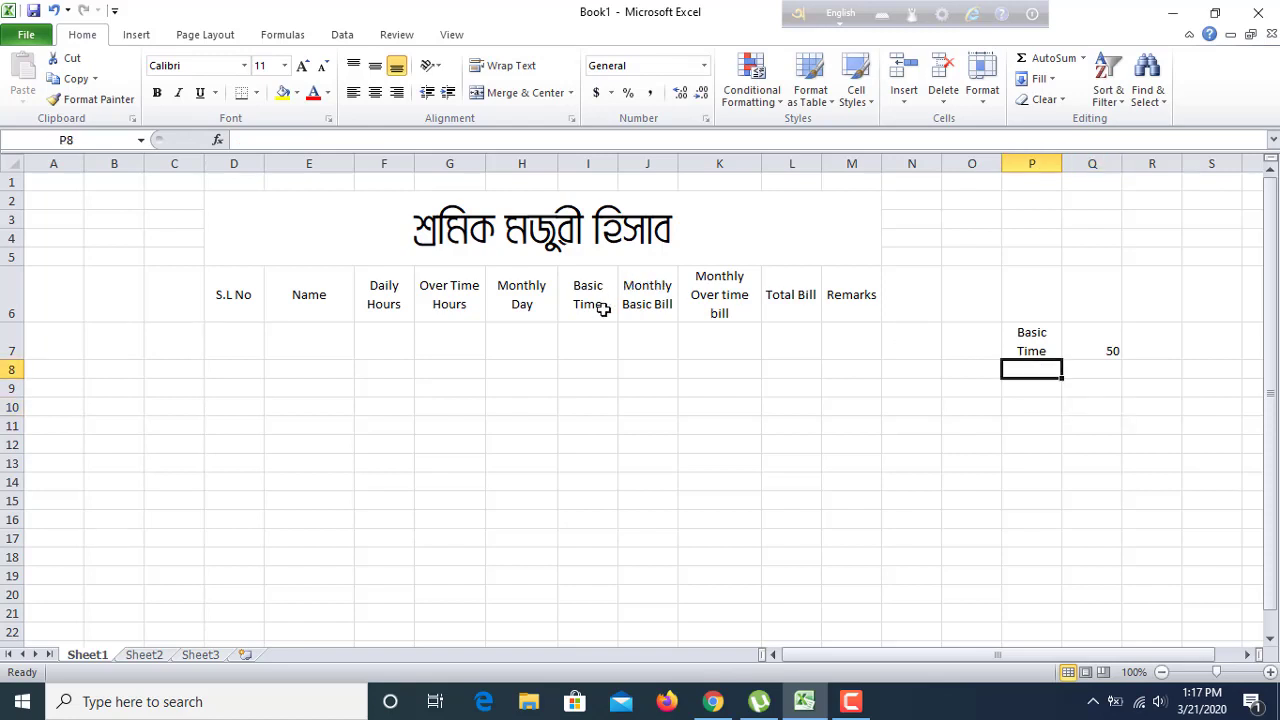
# - Copy the Over Time Hours header label into cell P8
pyautogui.click(422, 279)
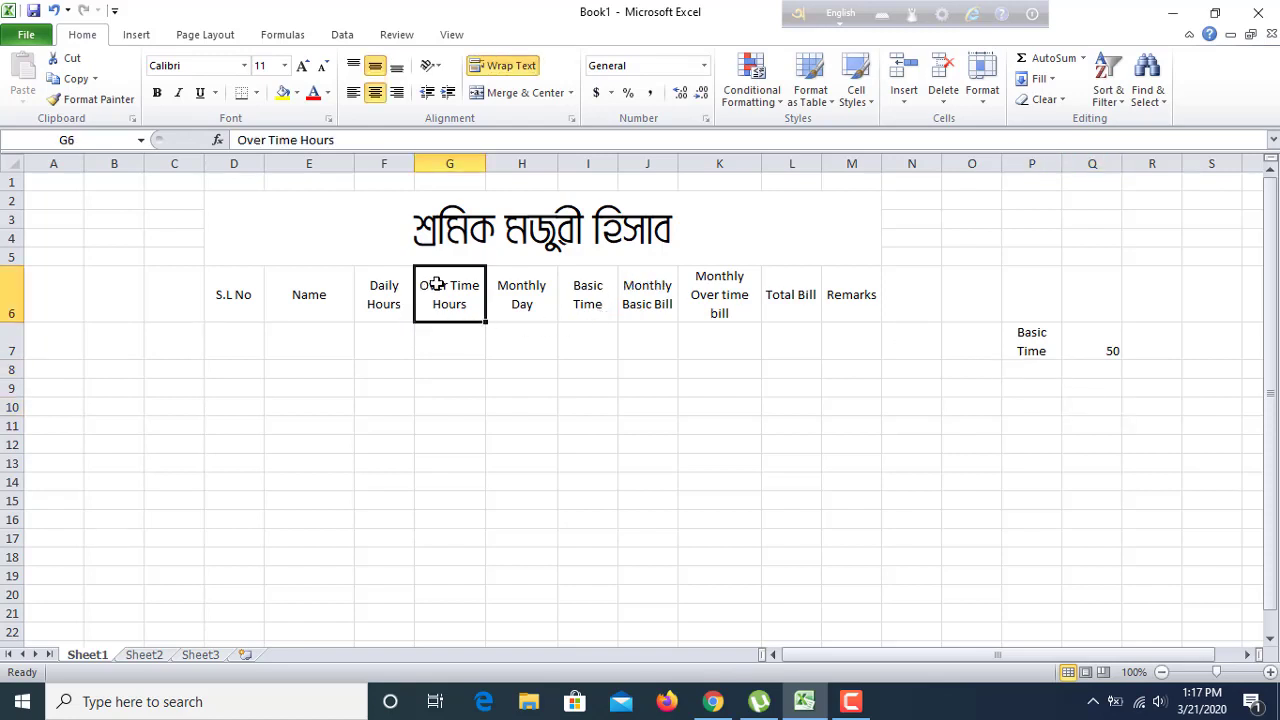
pyautogui.rightClick(436, 284)
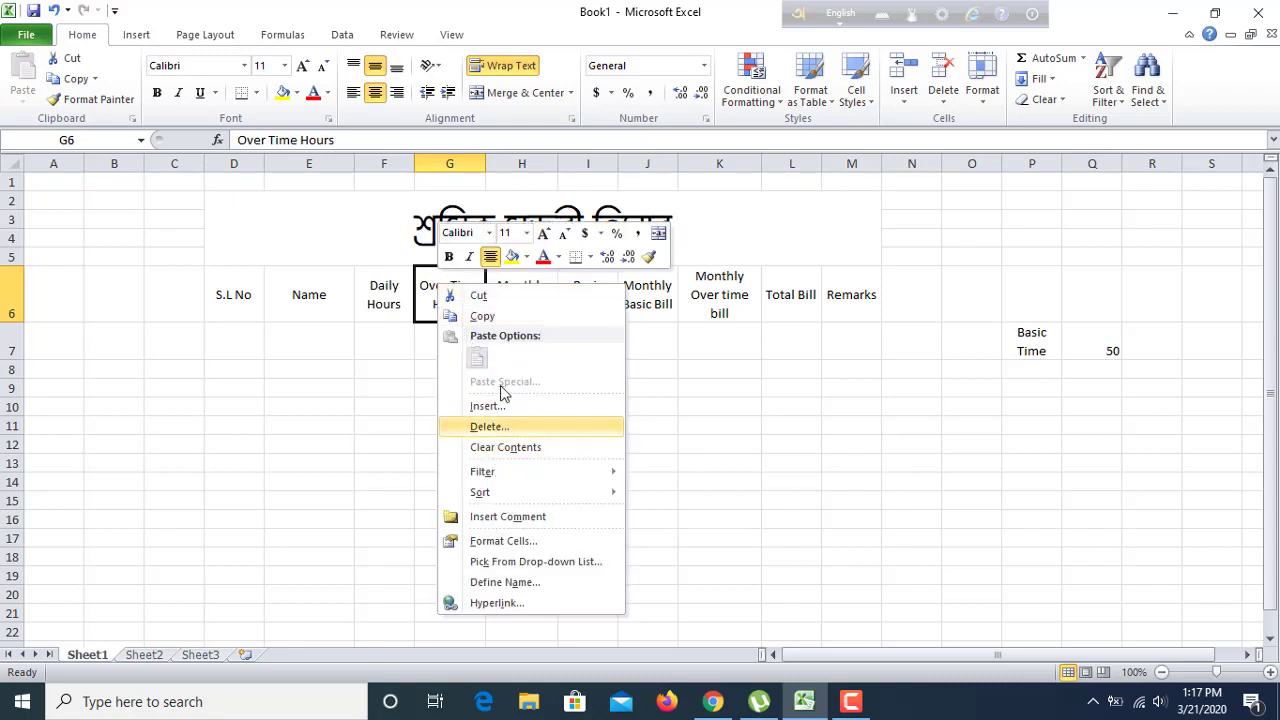
pyautogui.click(490, 317)
pyautogui.click(1036, 372)
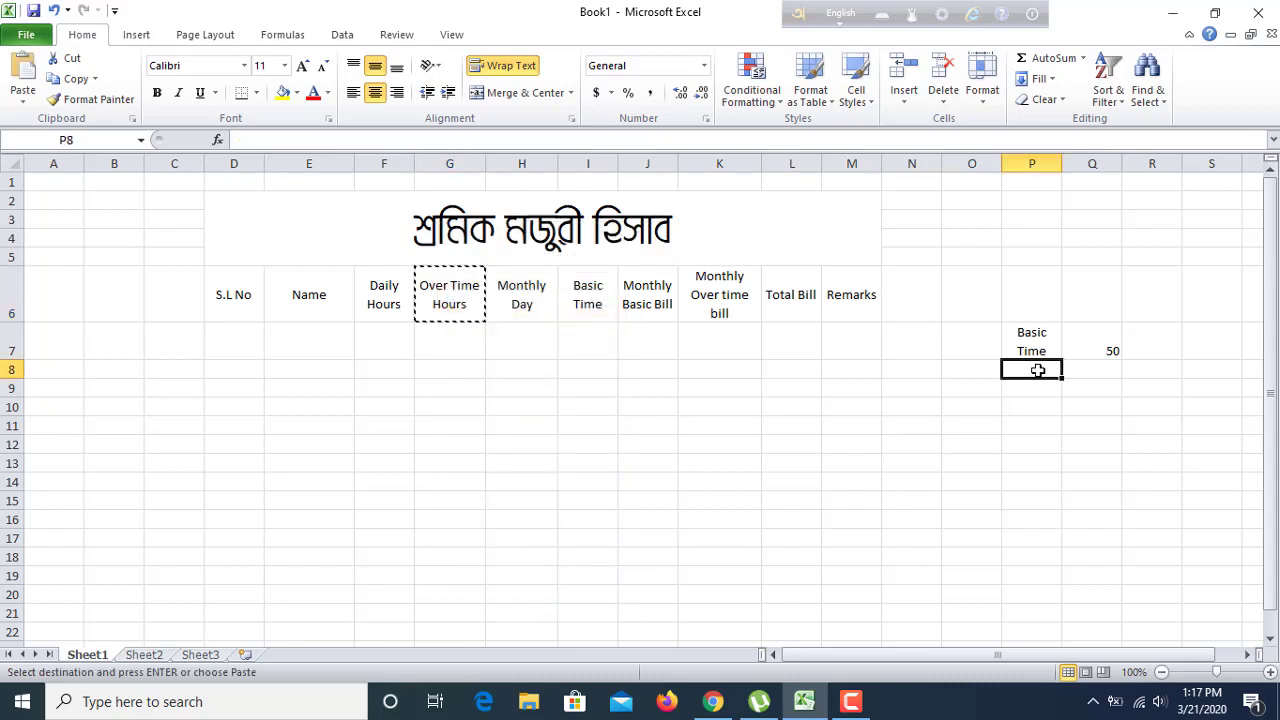
pyautogui.rightClick(1038, 374)
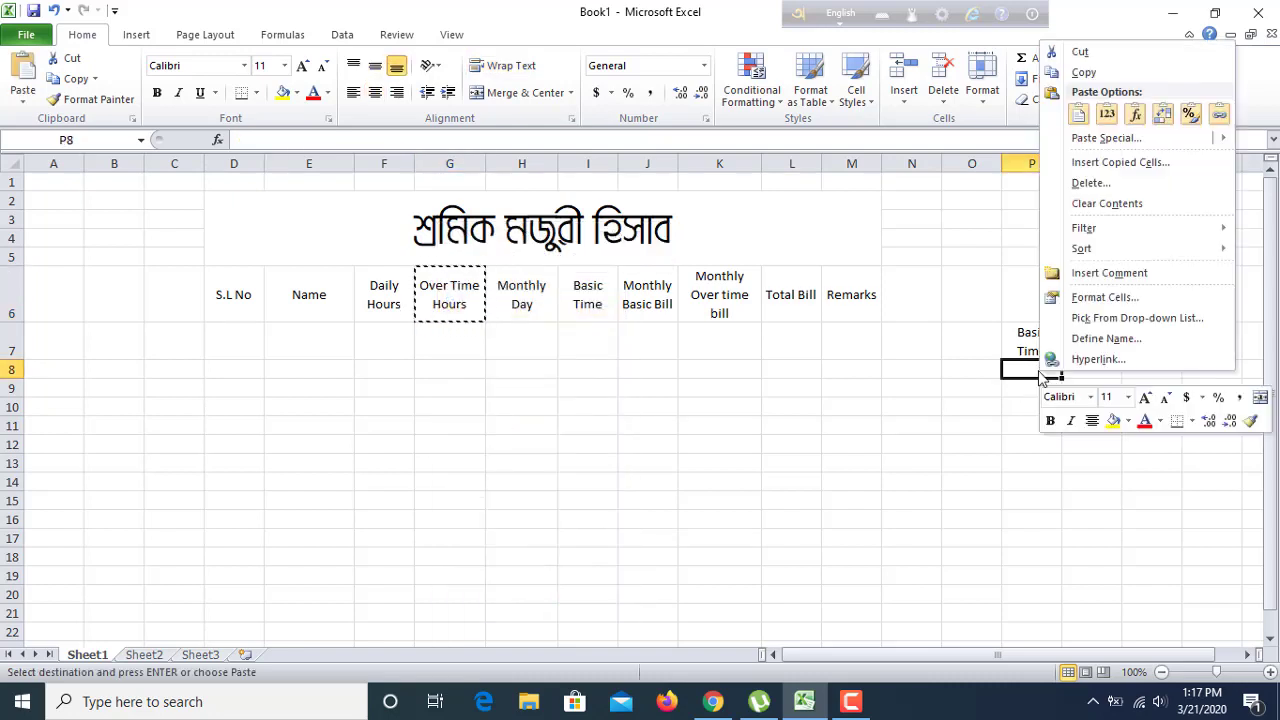
pyautogui.click(1078, 113)
# - Enter 80 in Q8 and select the P7:Q8 rate block
pyautogui.click(1098, 388)
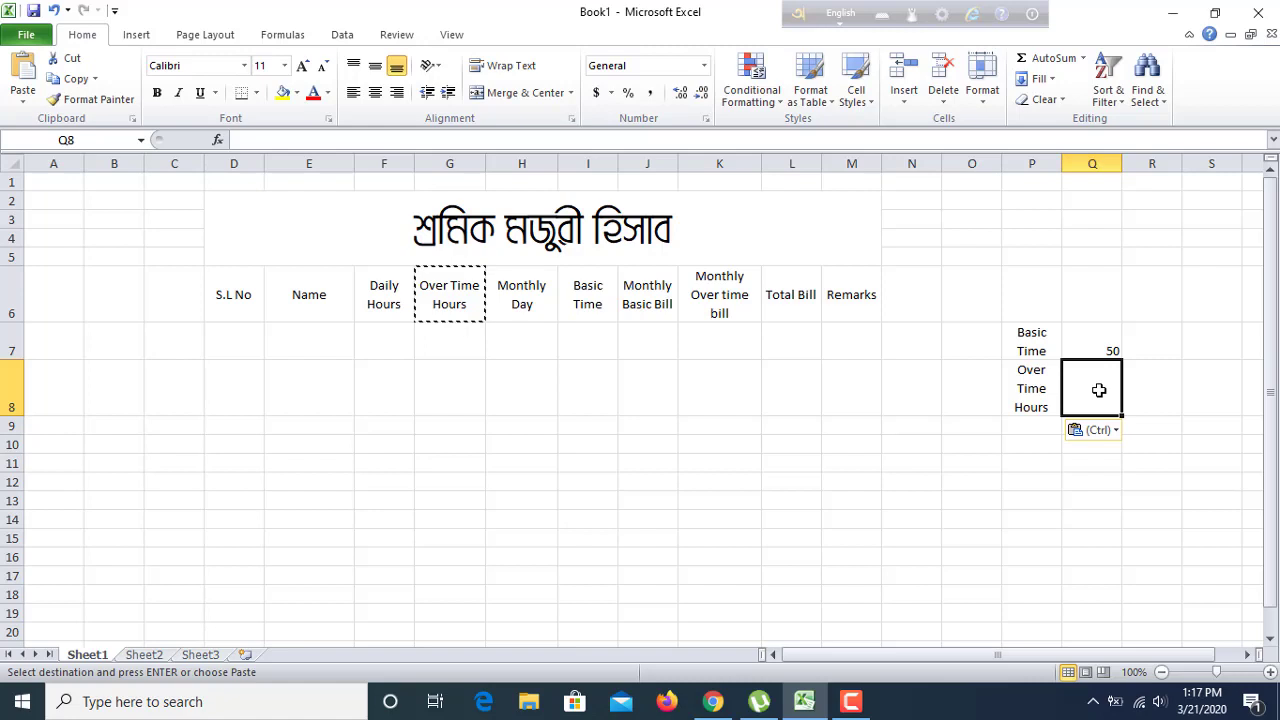
pyautogui.write('80')
pyautogui.click(1074, 482)
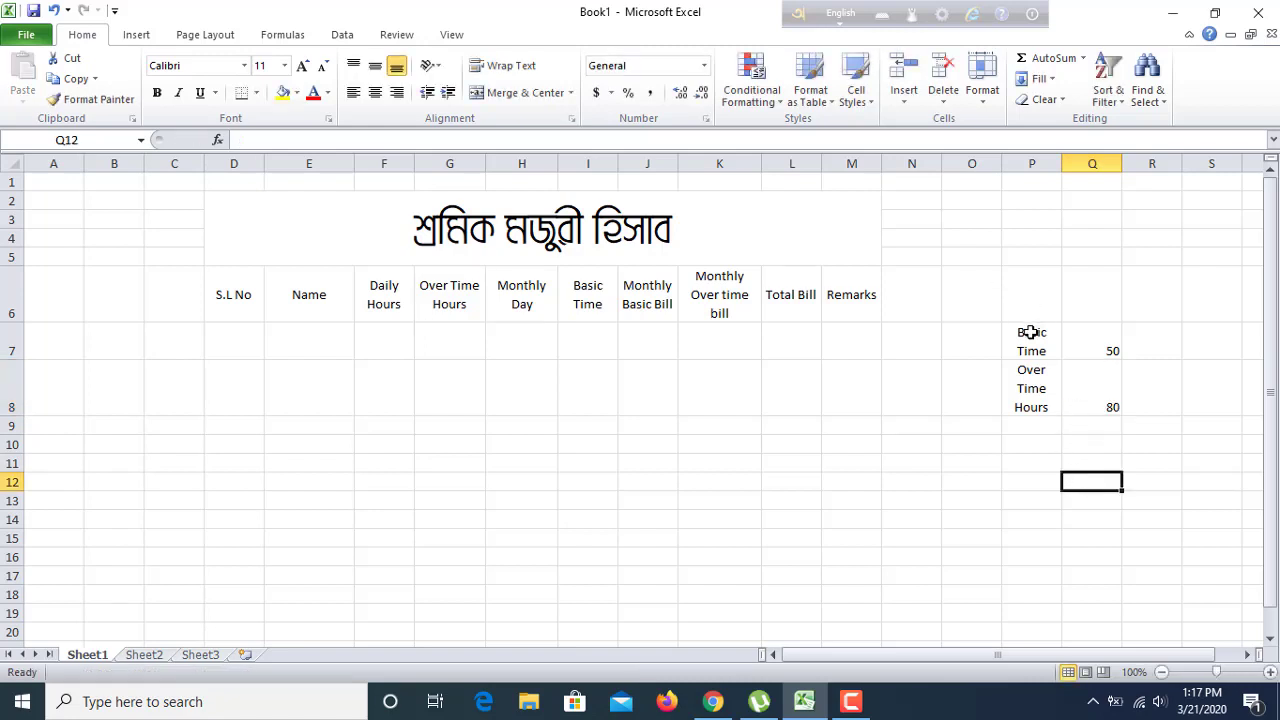
pyautogui.moveTo(1030, 326); pyautogui.dragTo(1104, 406)
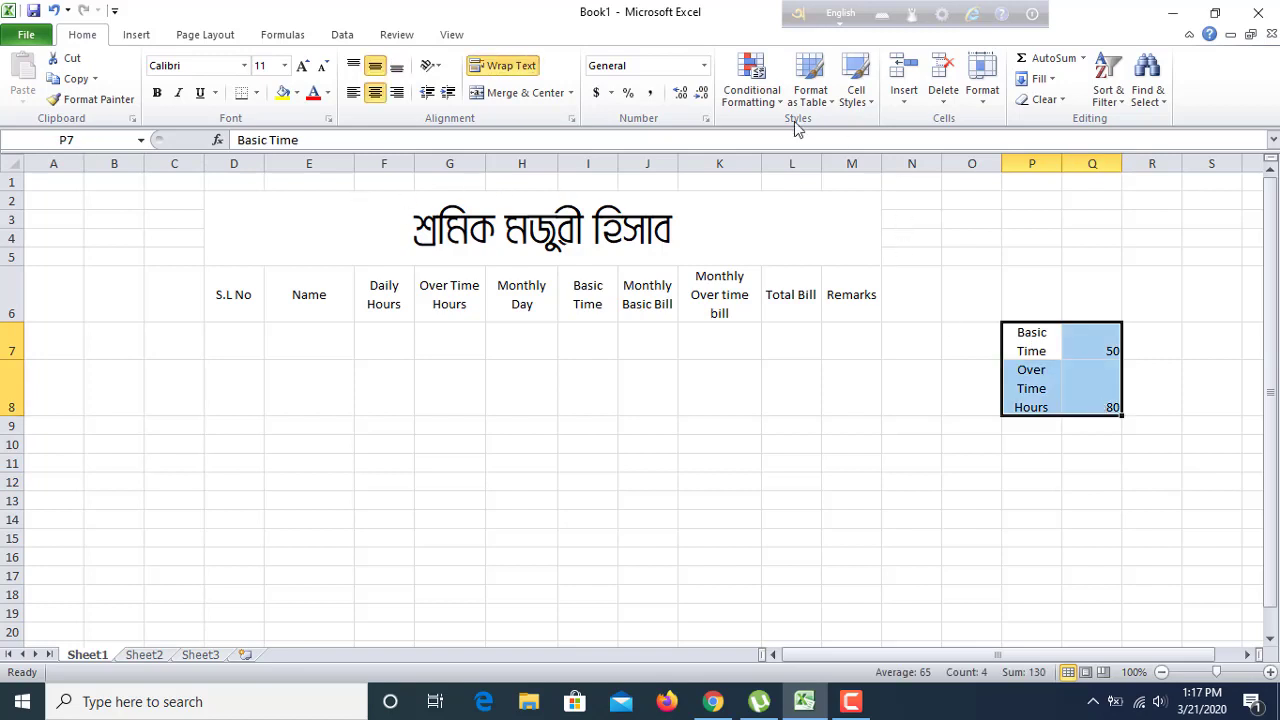
# - Fill the P7:Q8 rate block with yellow
pyautogui.click(283, 92)
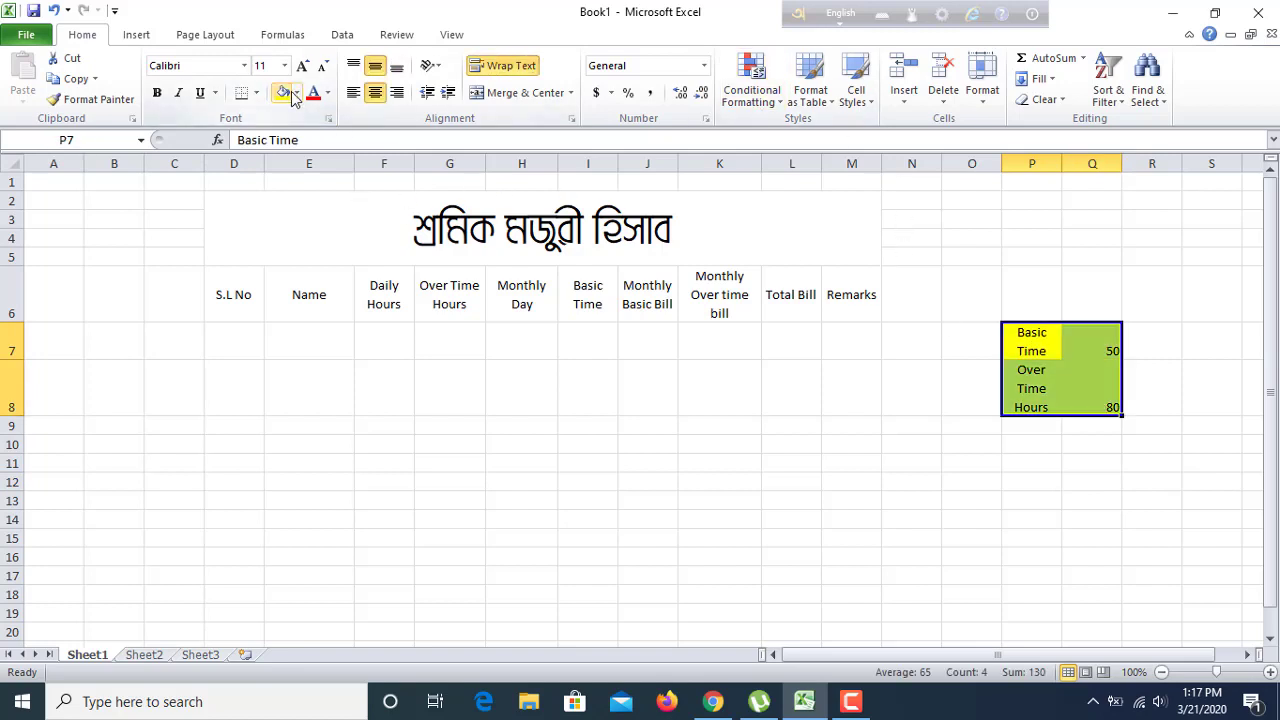
pyautogui.click(736, 420)
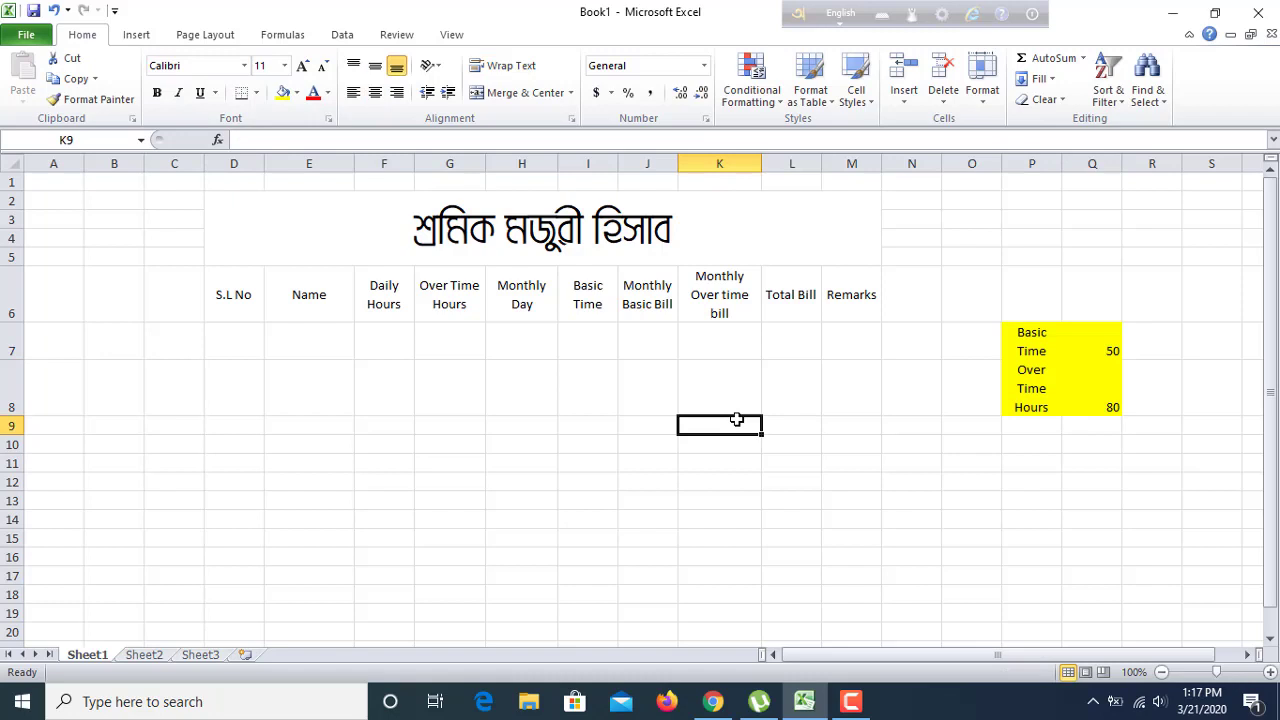
pyautogui.click(236, 331)
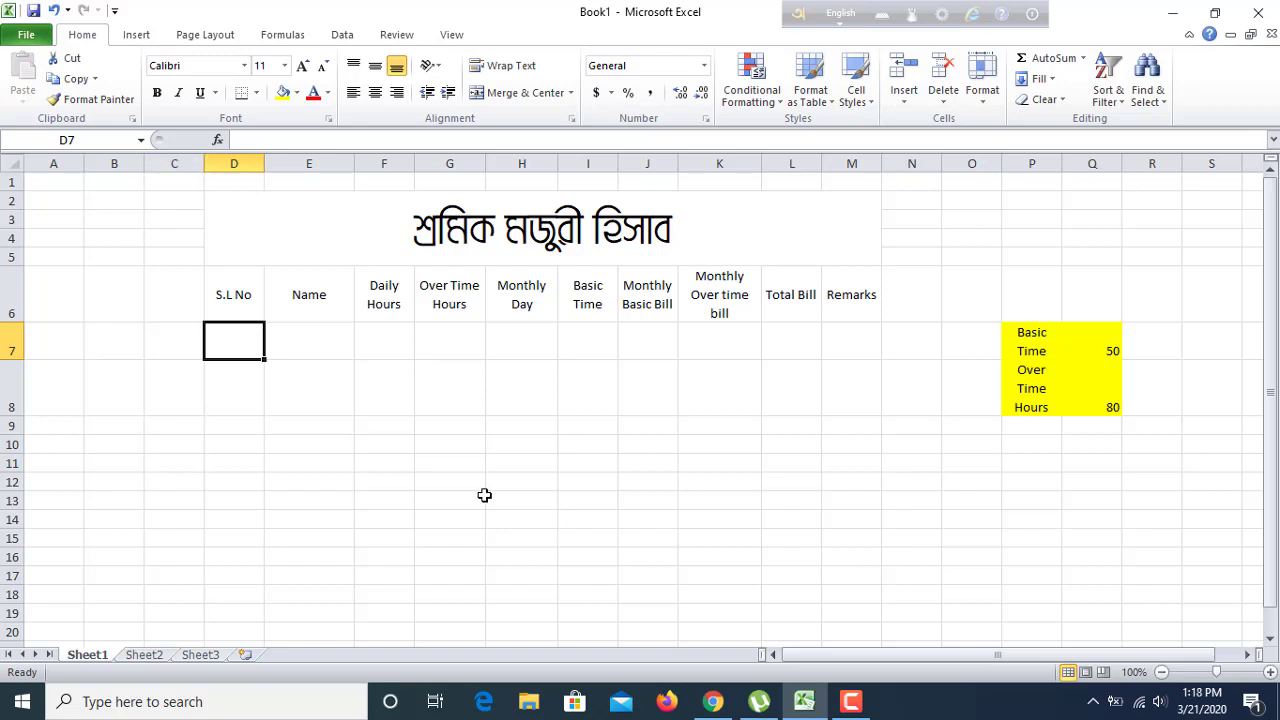
# - Number D7:D16 from 1 to 10 by filling down a 1, 2 series
pyautogui.write('1')
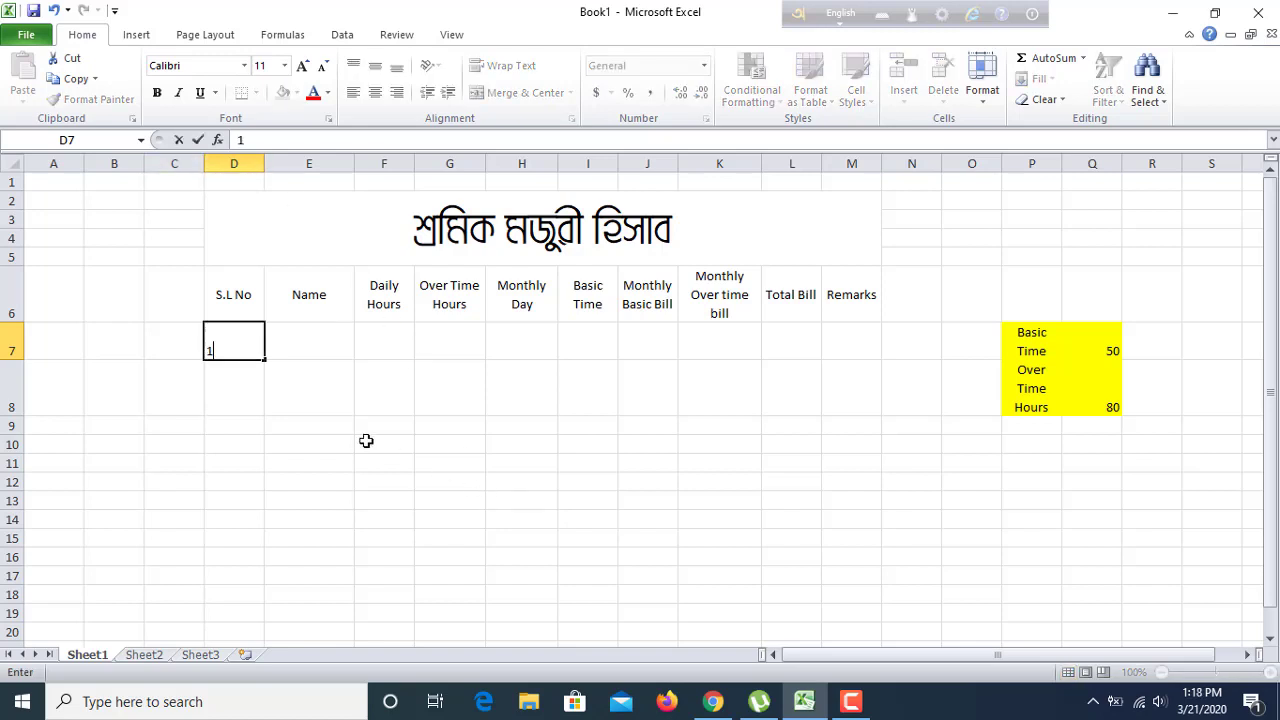
pyautogui.click(366, 440)
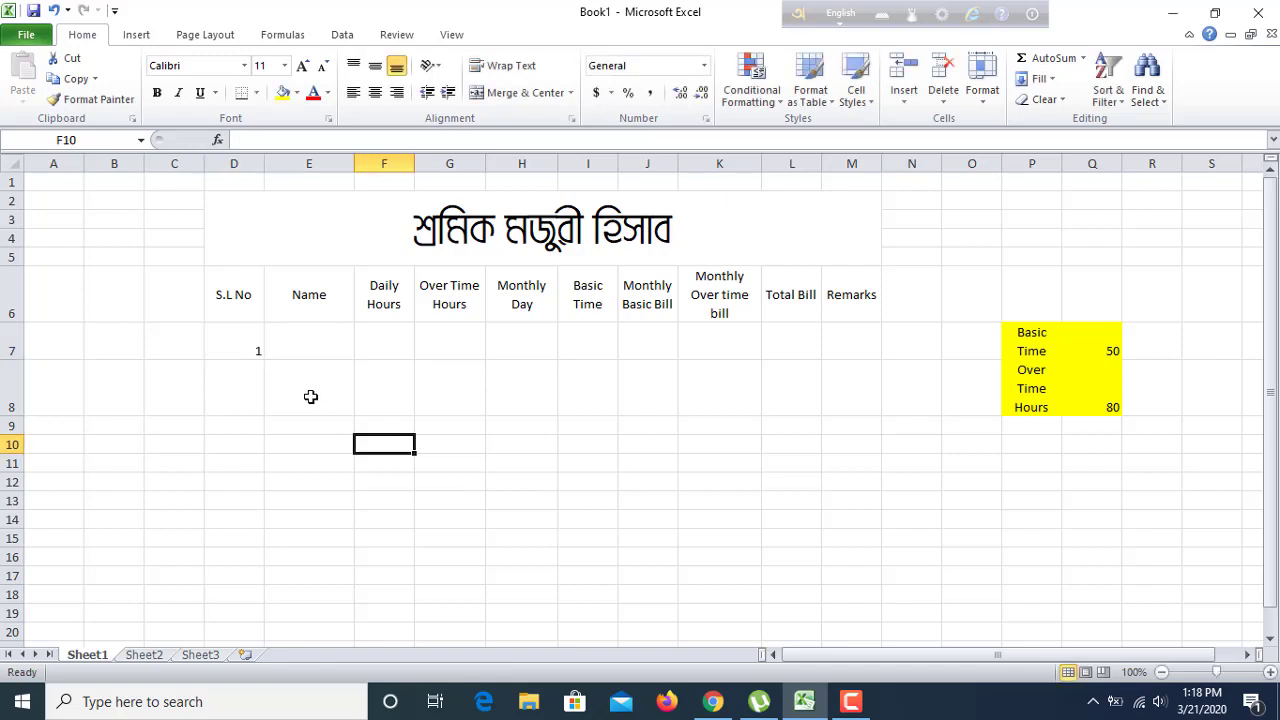
pyautogui.click(240, 344)
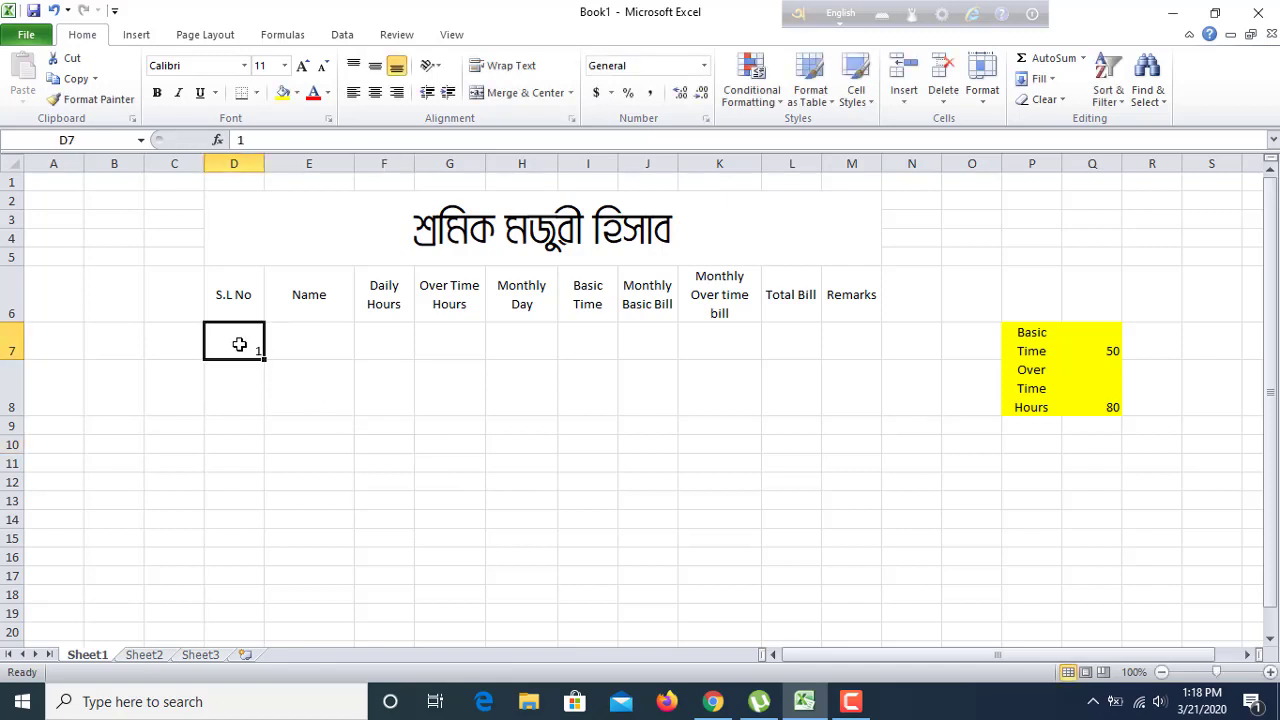
pyautogui.moveTo(264, 359); pyautogui.dragTo(267, 537)
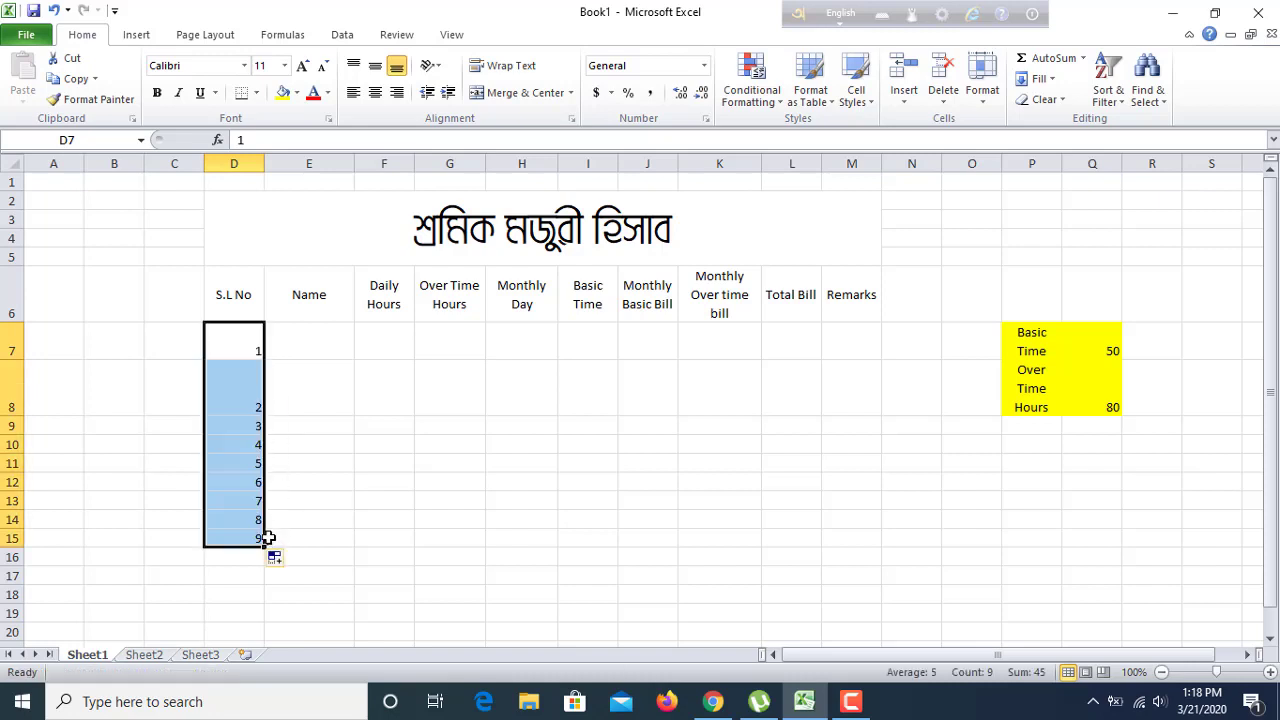
pyautogui.hotkey('ctrl', 'z')
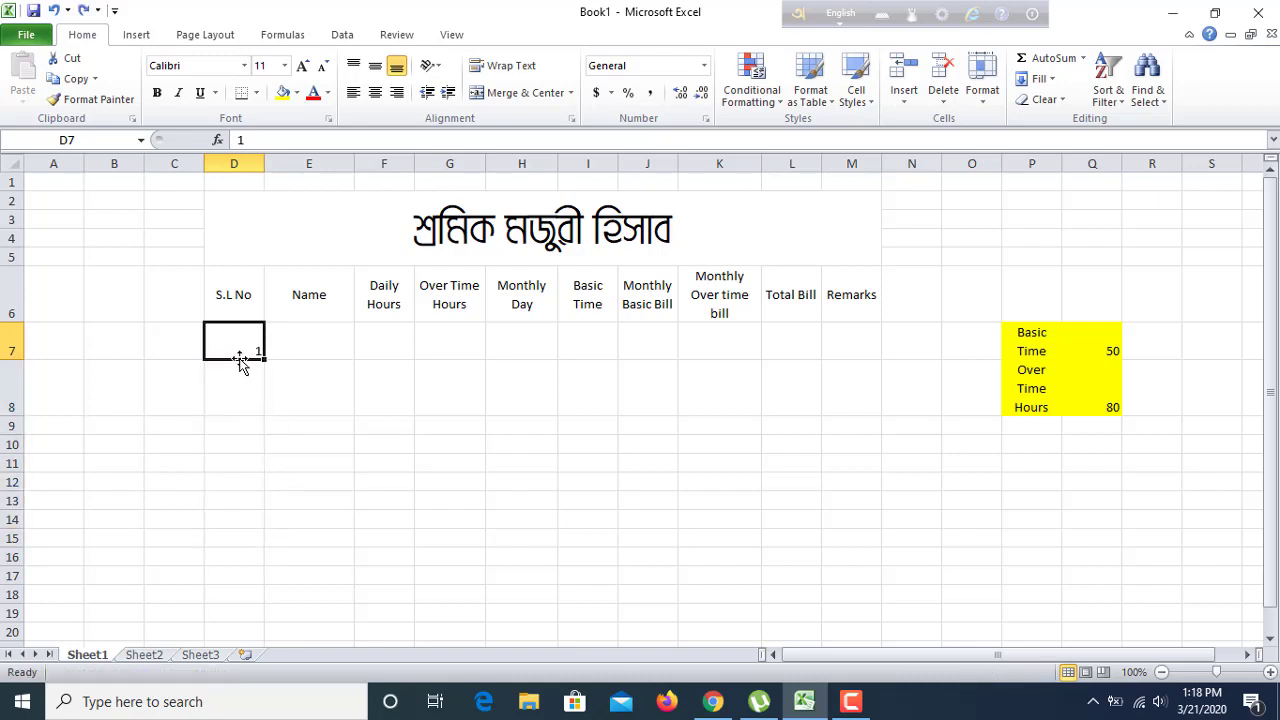
pyautogui.click(240, 381)
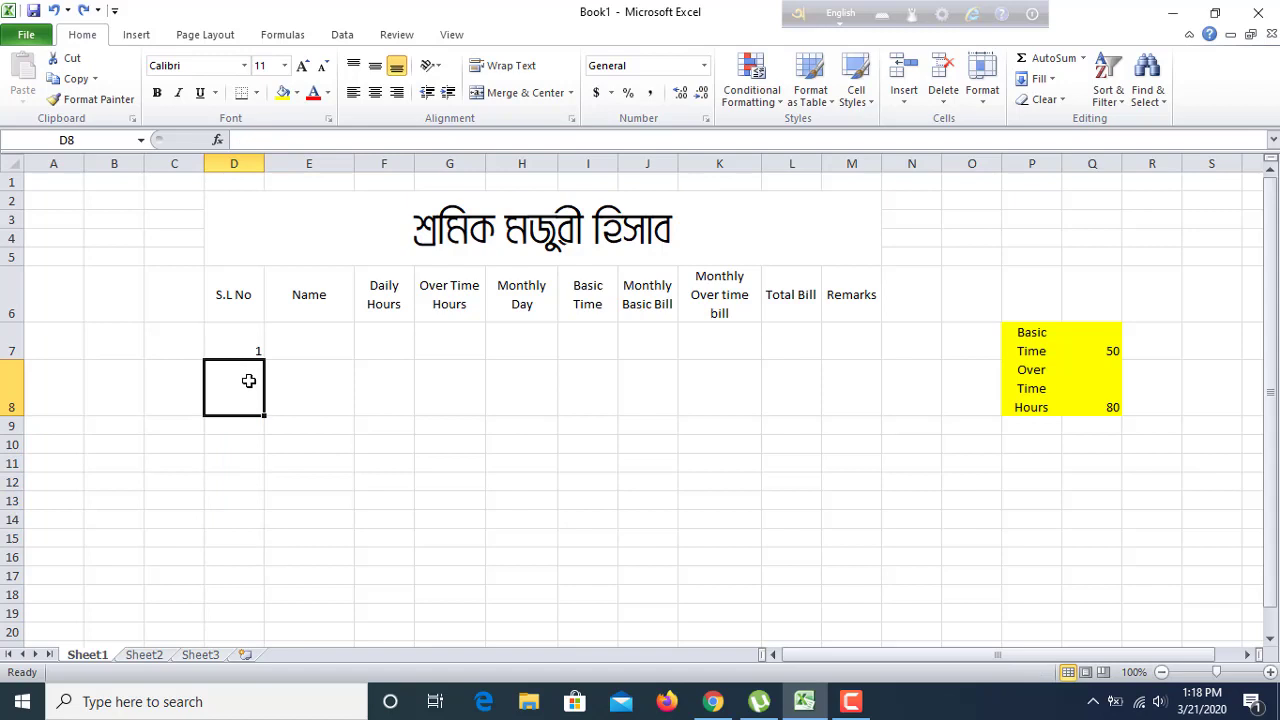
pyautogui.write('2')
pyautogui.click(294, 387)
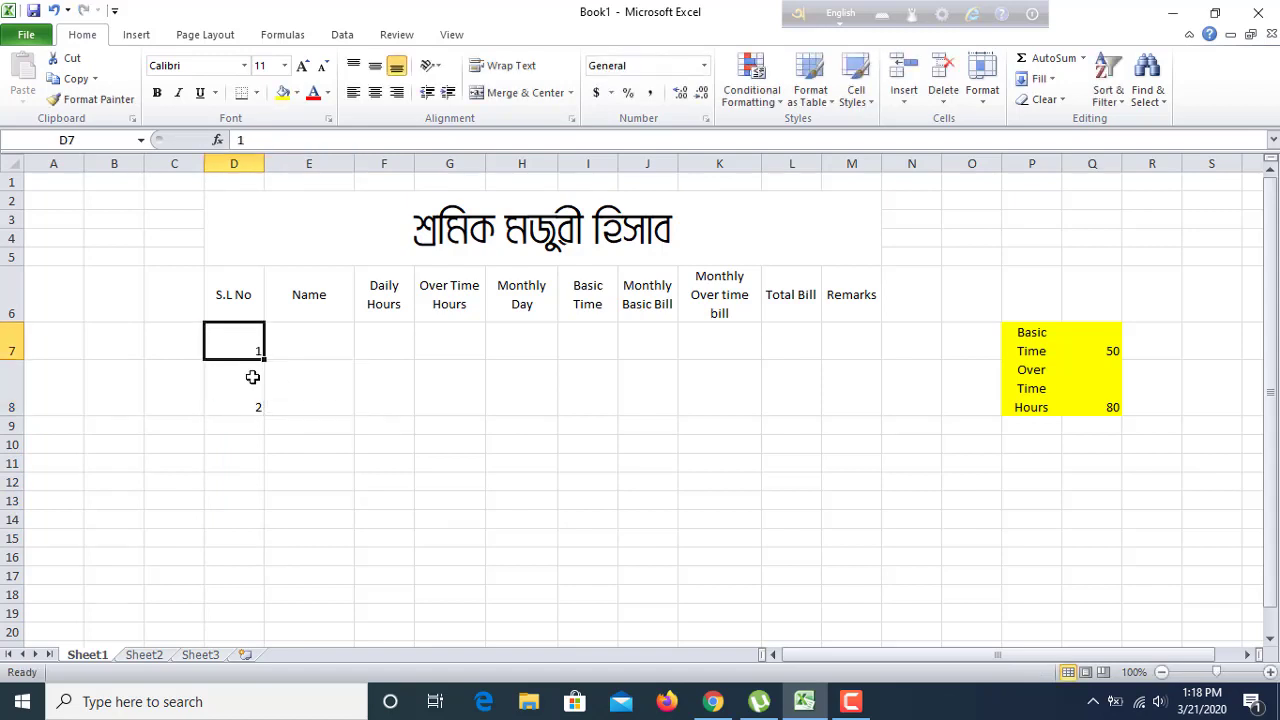
pyautogui.moveTo(245, 348); pyautogui.dragTo(254, 394)
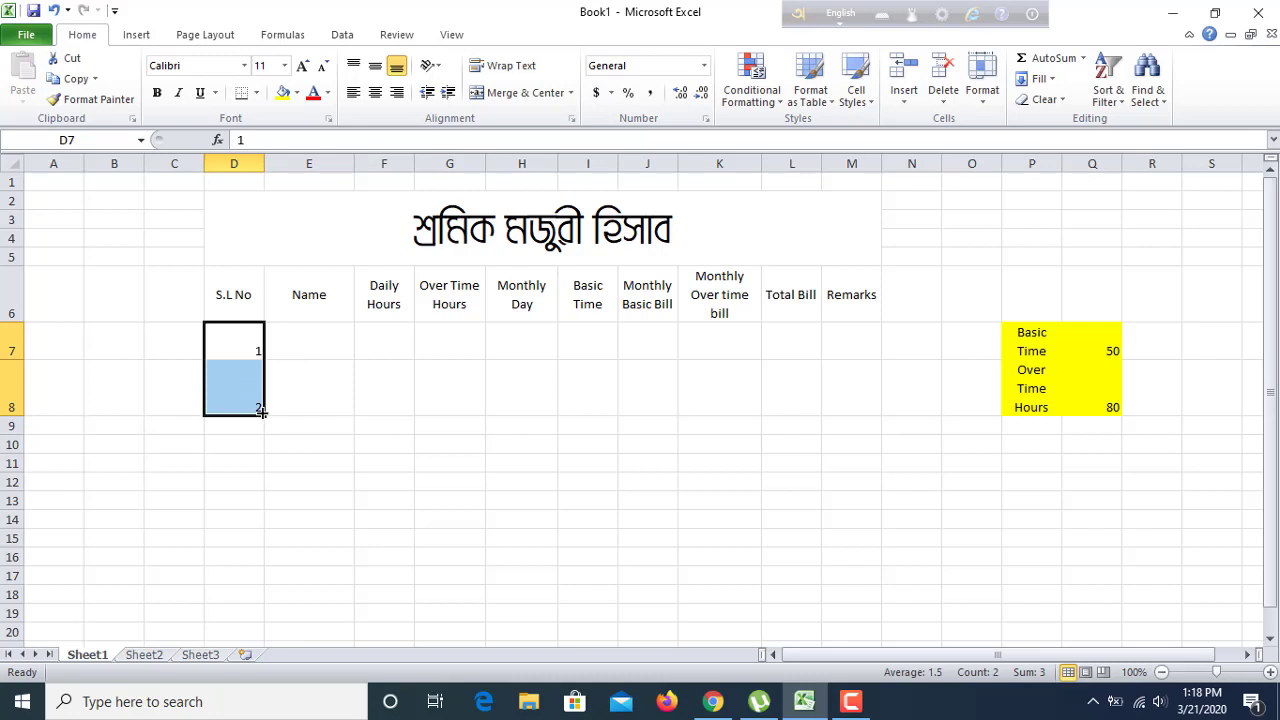
pyautogui.moveTo(262, 410)
pyautogui.mouseDown()
pyautogui.moveTo(263, 513)
pyautogui.moveTo(277, 333)
pyautogui.mouseUp()
pyautogui.scroll(1, 349, 346)
pyautogui.scroll(2, 349, 346)
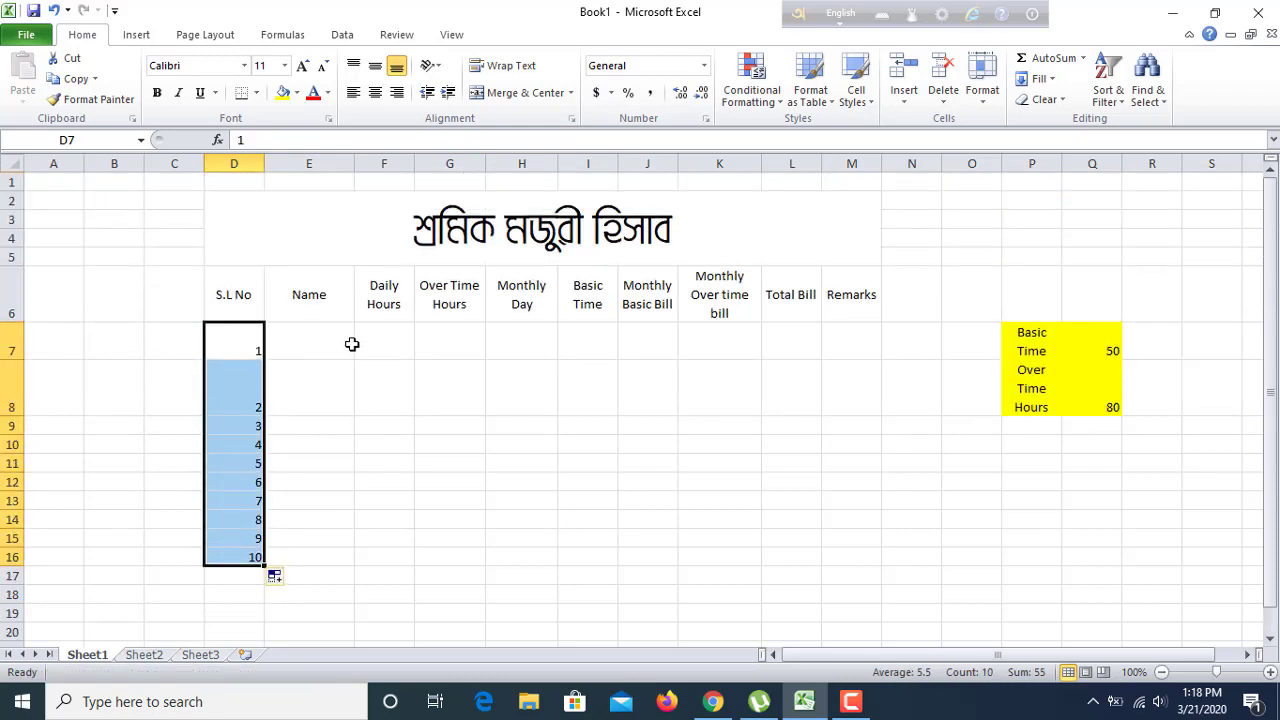
pyautogui.click(352, 344)
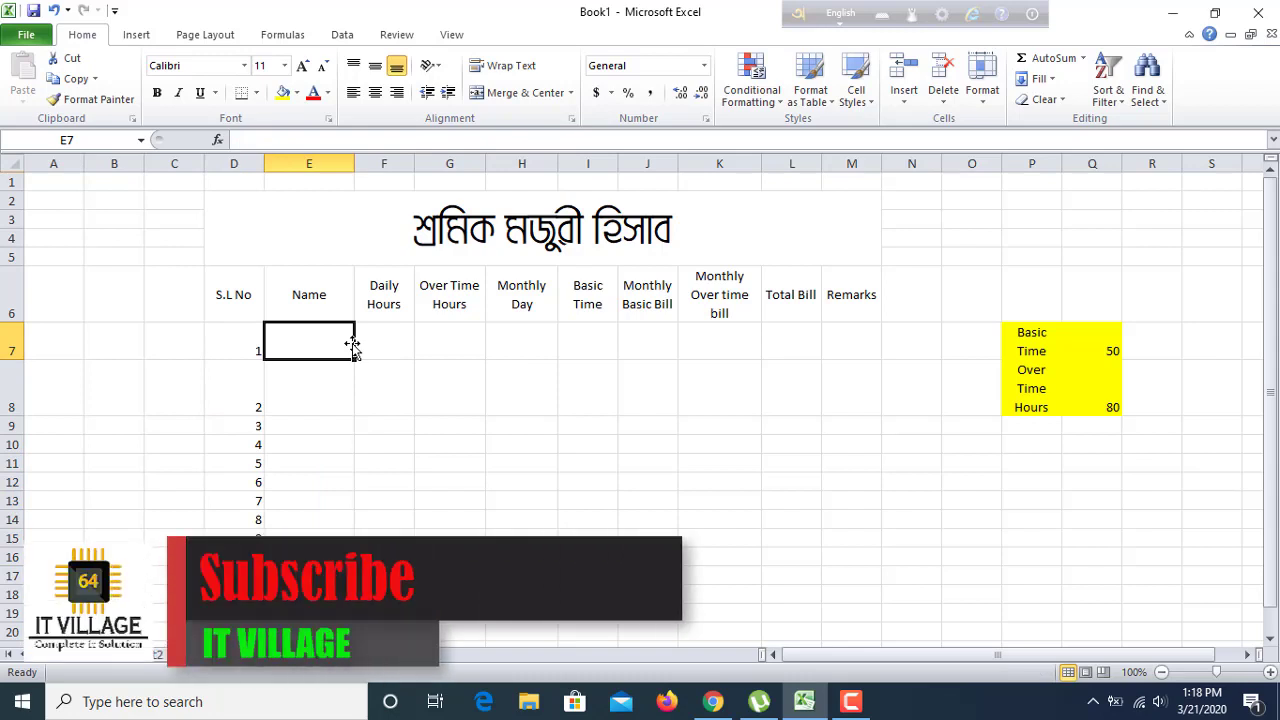
# - Enter the first worker's name in E7 and 12 Daily Hours in F7
pyautogui.write('Ab')
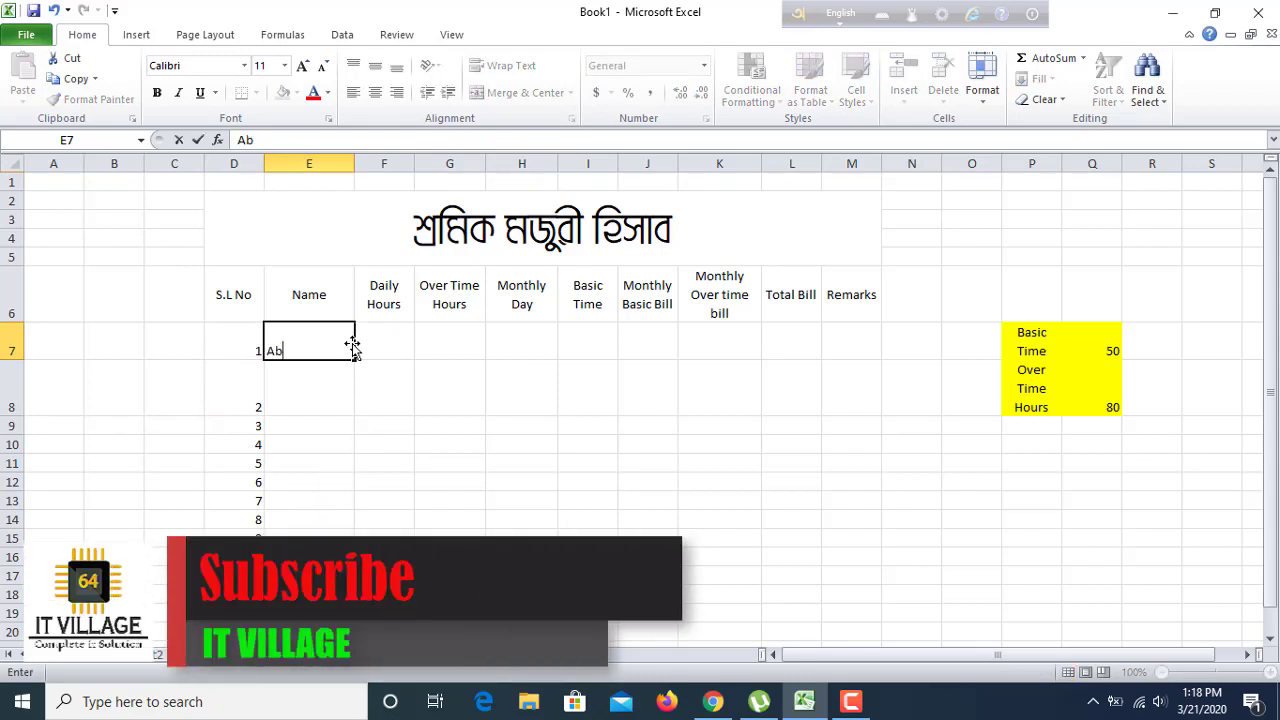
pyautogui.write(' ra')
pyautogui.write('him')
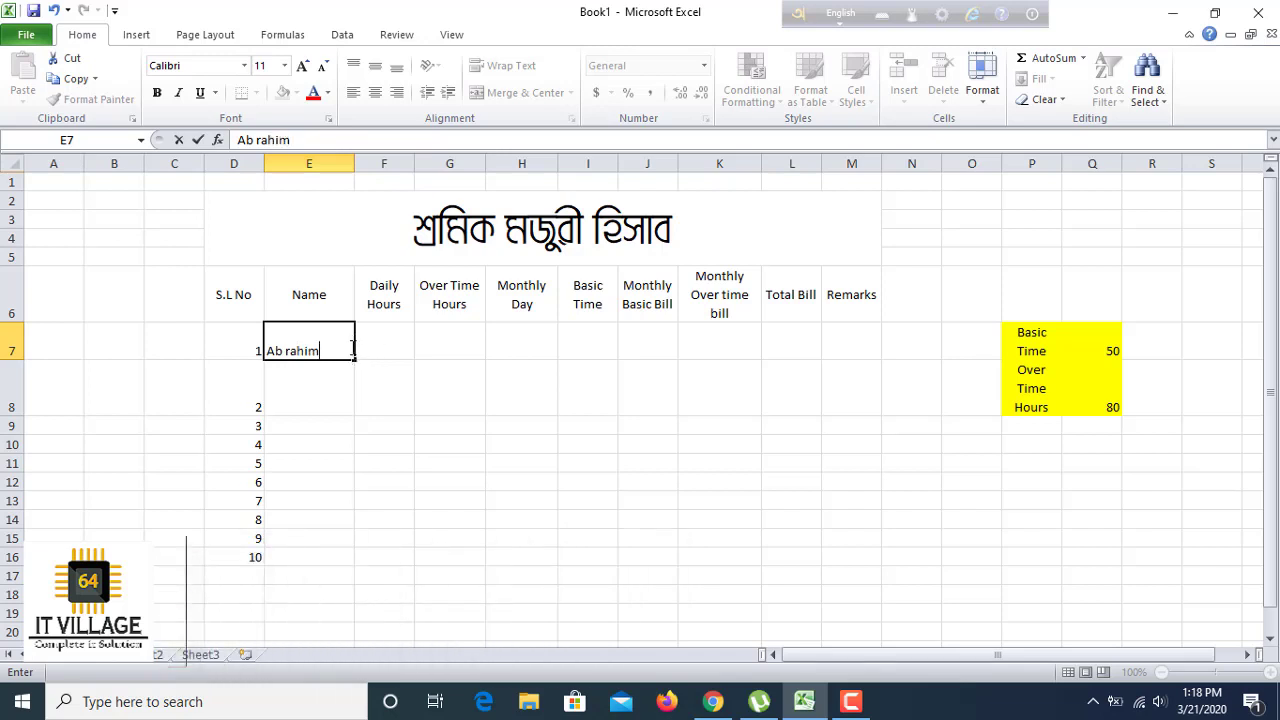
pyautogui.click(379, 338)
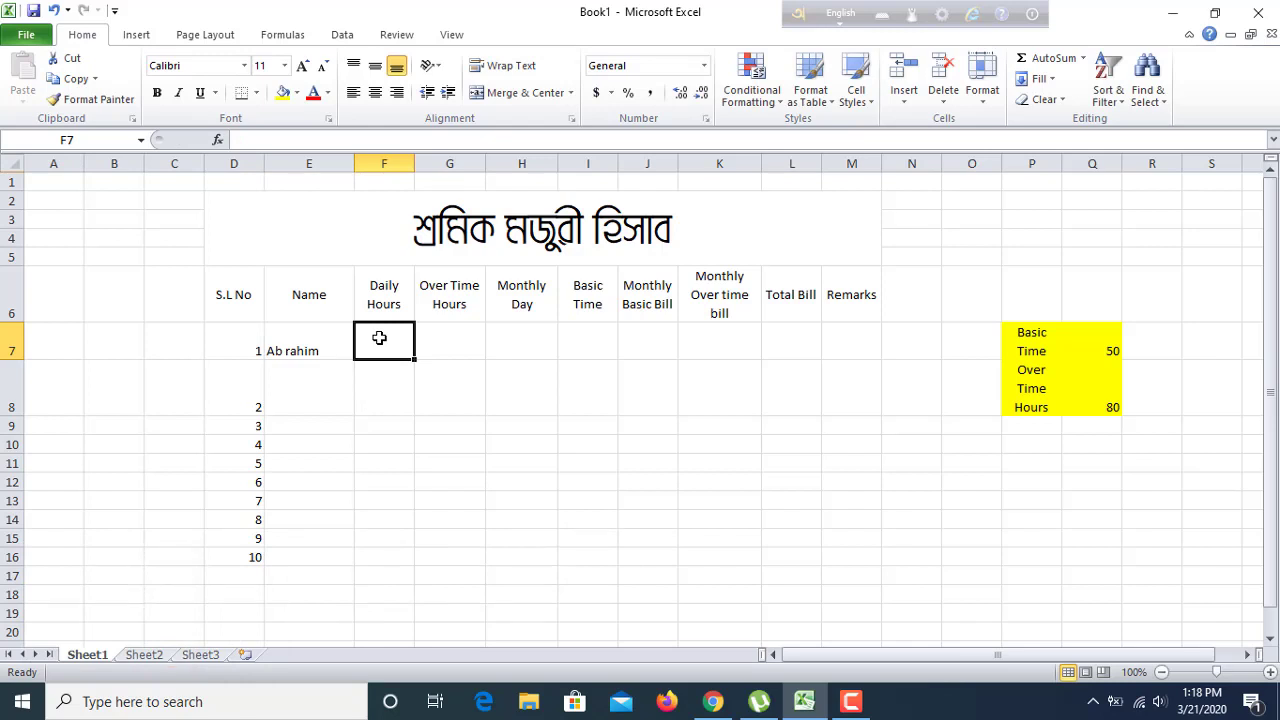
pyautogui.write('12')
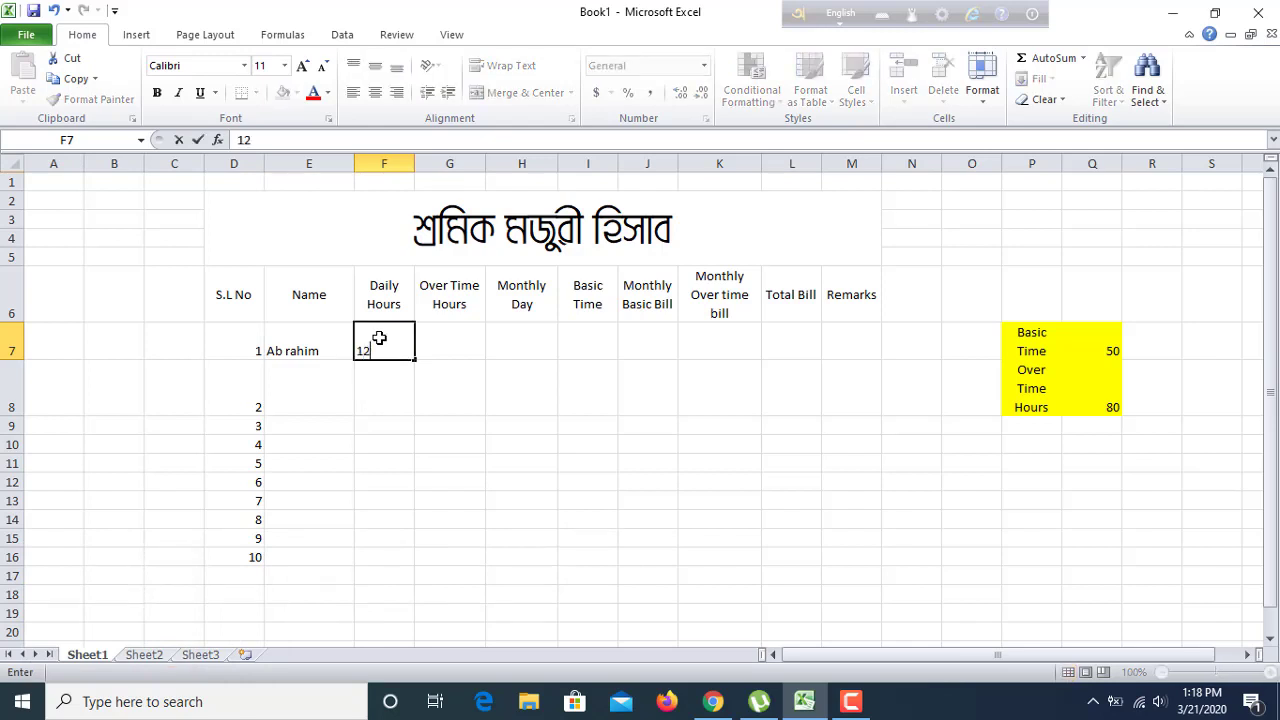
pyautogui.click(472, 337)
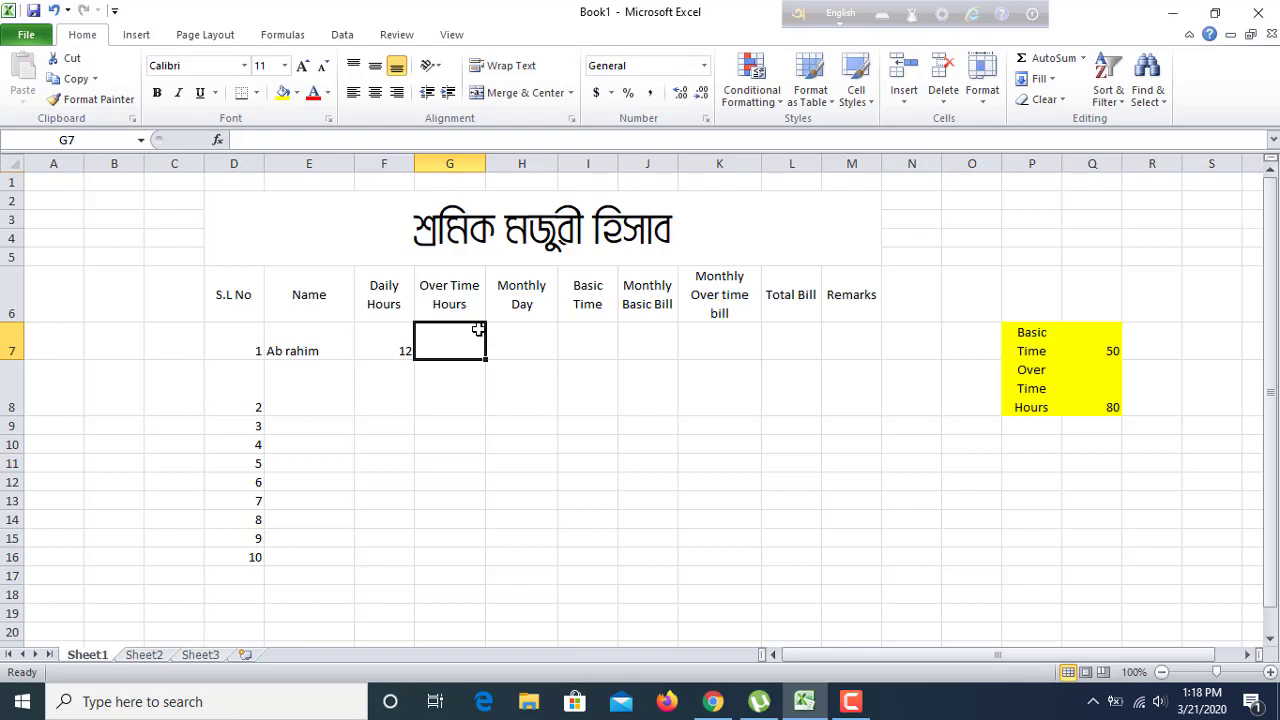
# - Enter =IF(F7>8,F7-8) in G7 so the overtime shows 4
pyautogui.write('=')
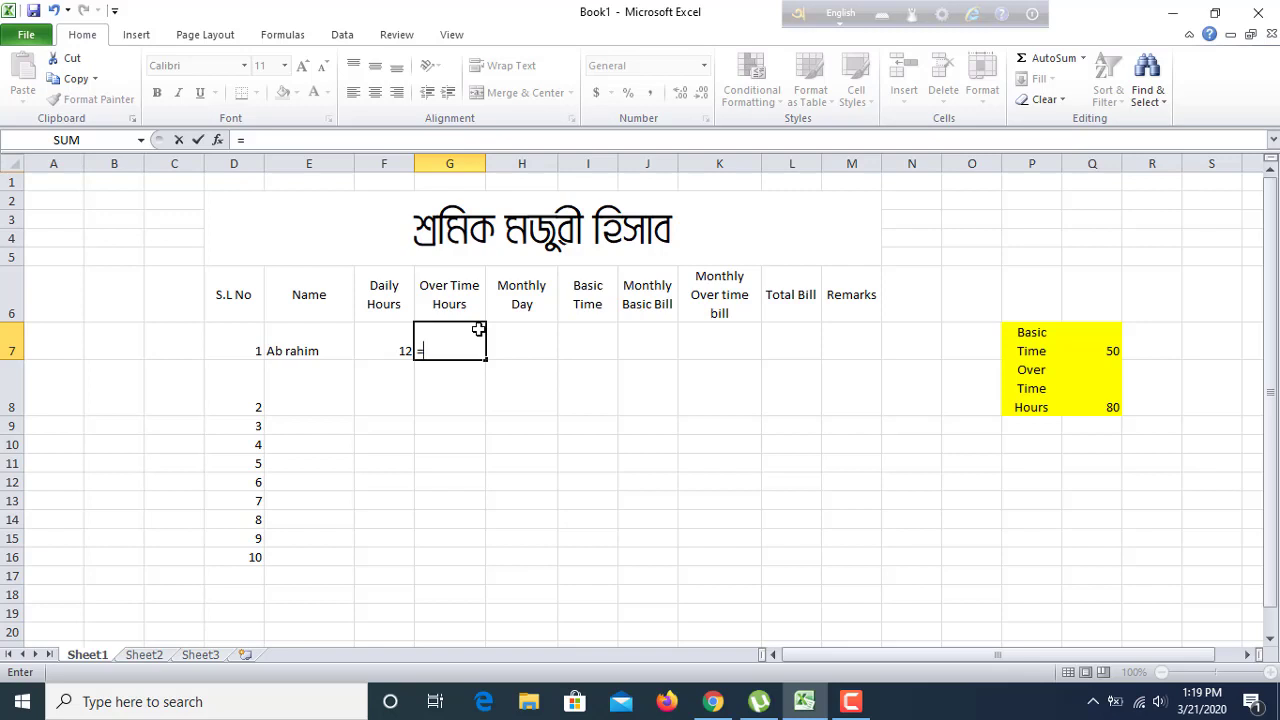
pyautogui.write('I')
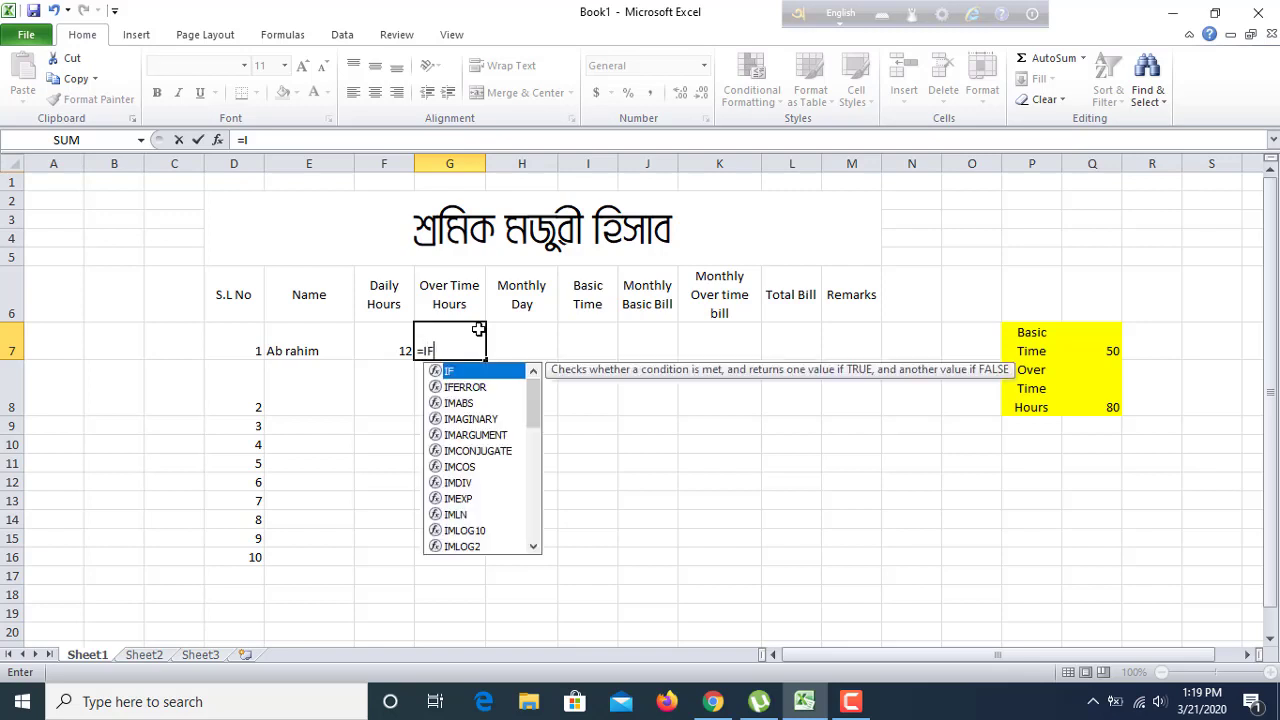
pyautogui.write('F')
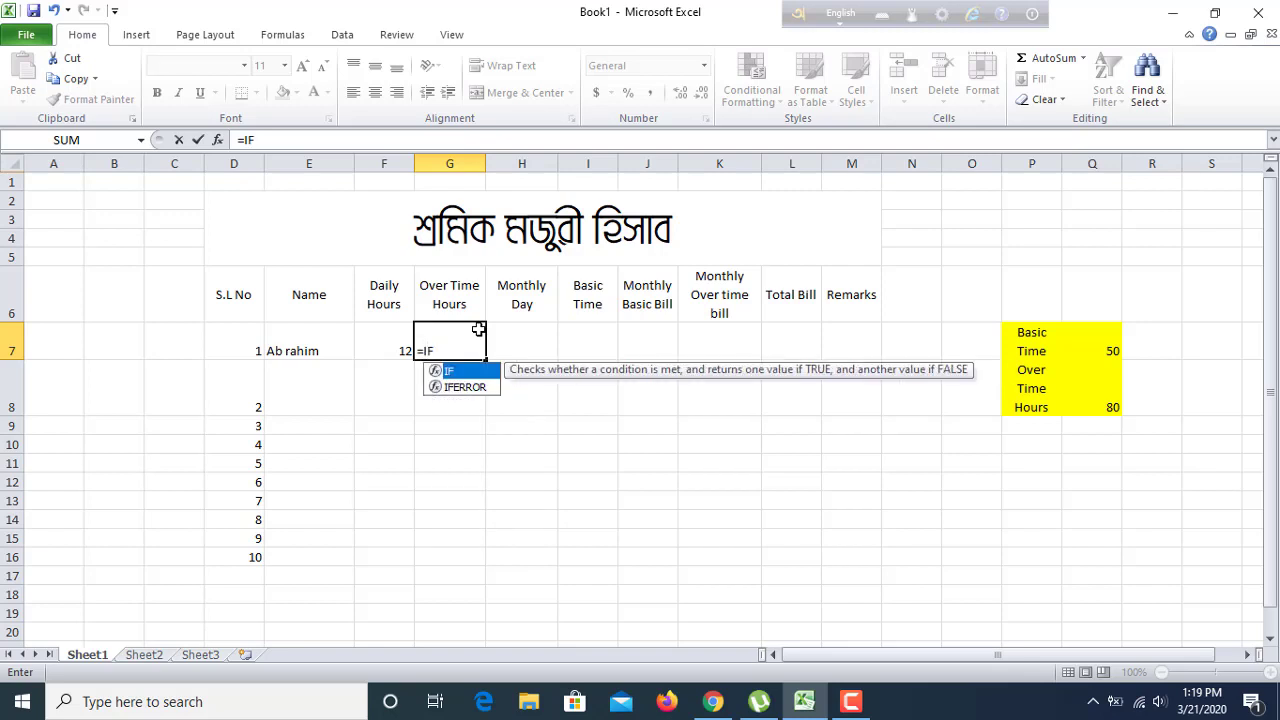
pyautogui.write('(')
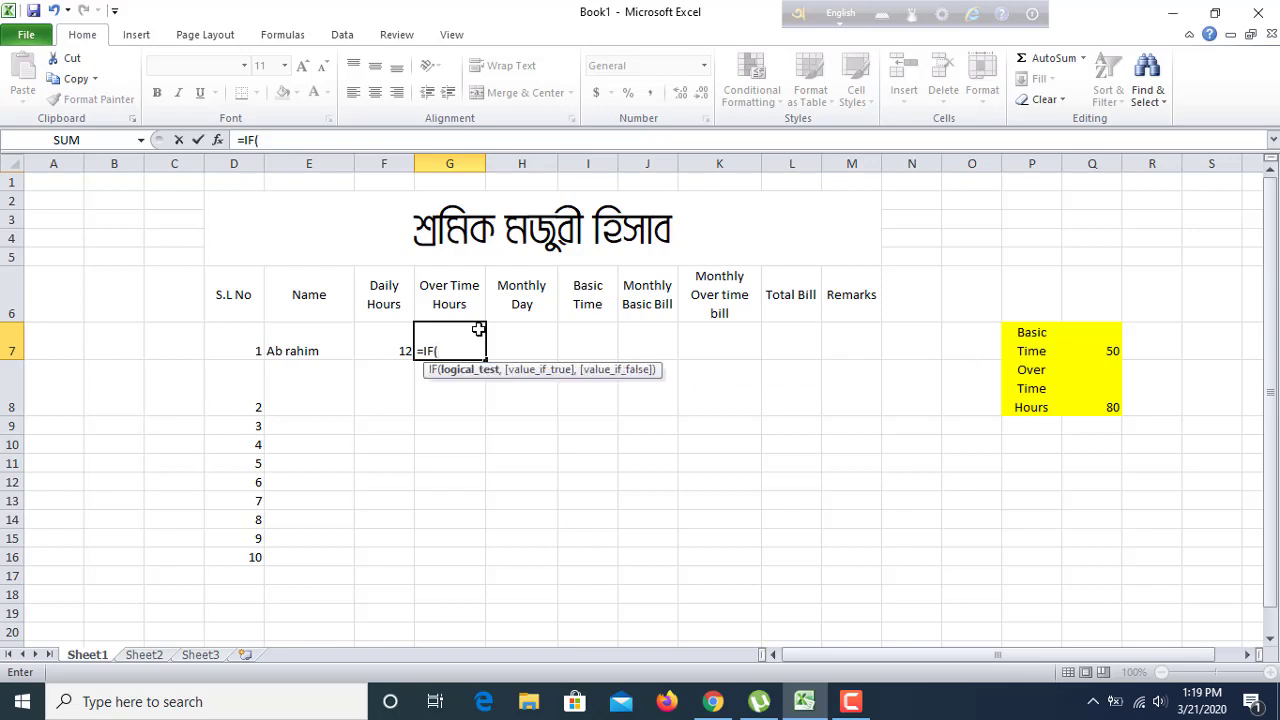
pyautogui.click(375, 347)
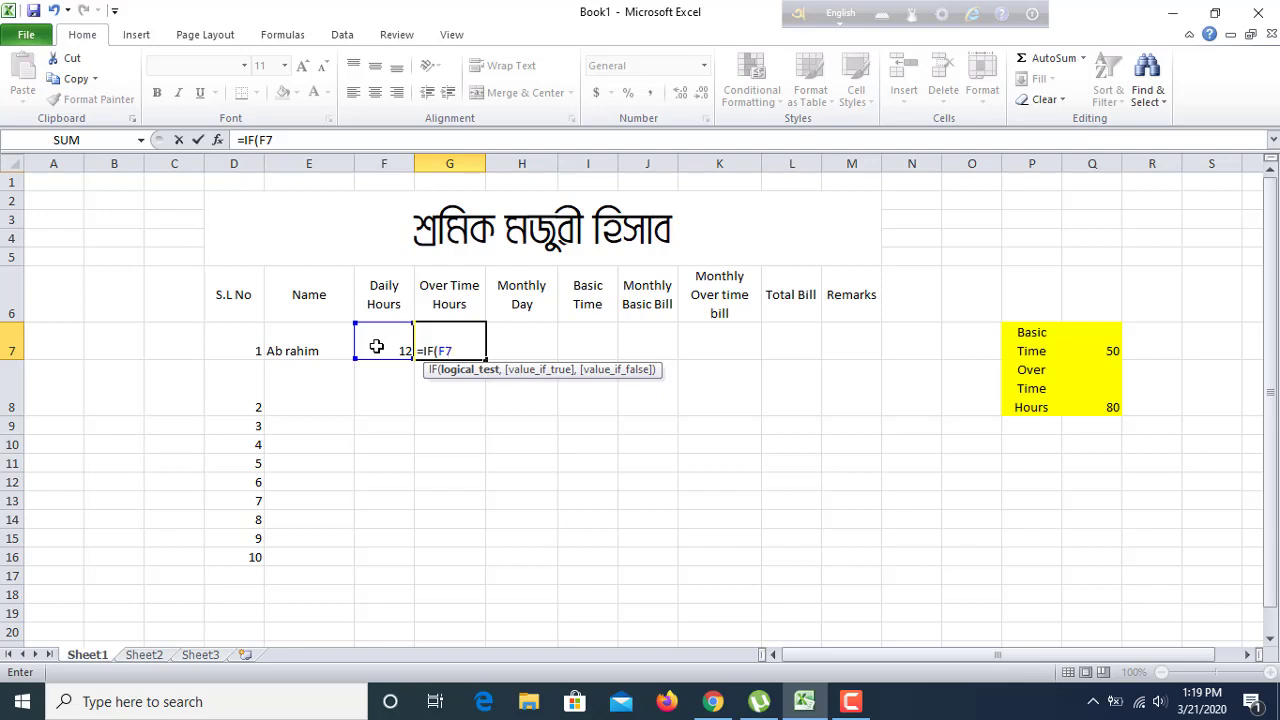
pyautogui.write('>')
pyautogui.write('*')
pyautogui.press('BackSpace')
pyautogui.write('8')
pyautogui.write(',')
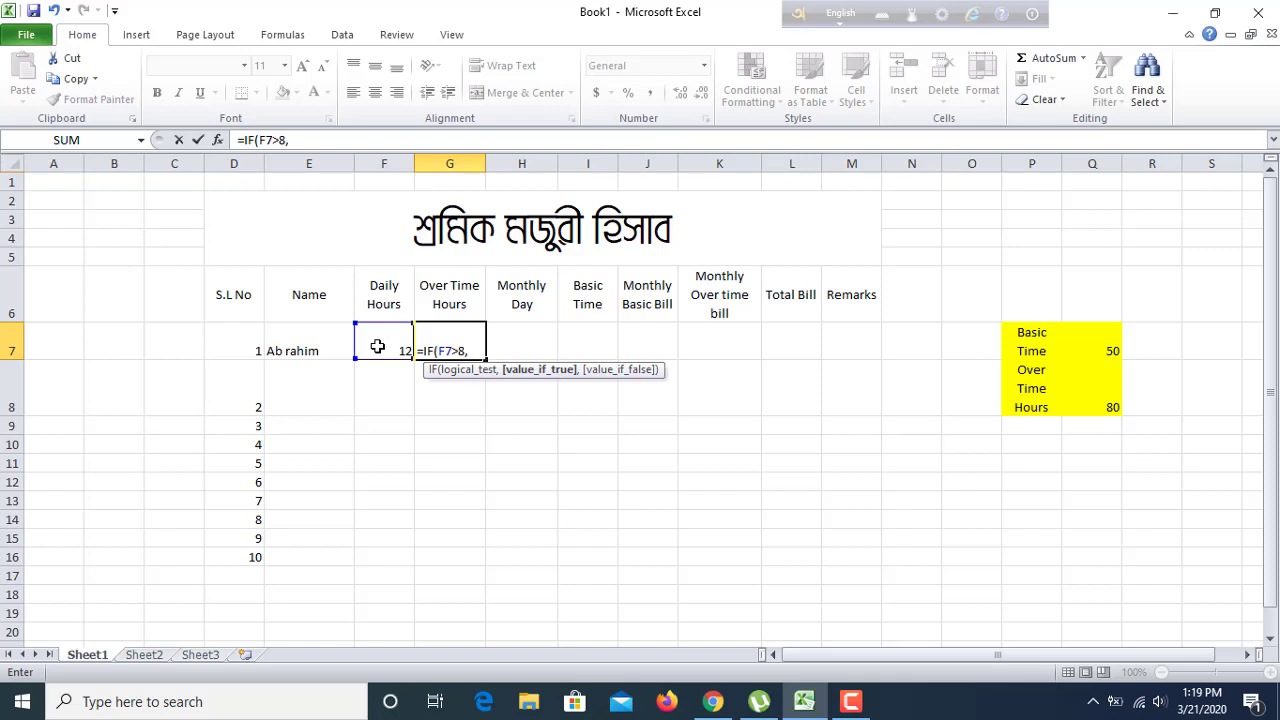
pyautogui.click(378, 346)
pyautogui.write('-')
pyautogui.write('8')
pyautogui.write(')')
pyautogui.press('Return')
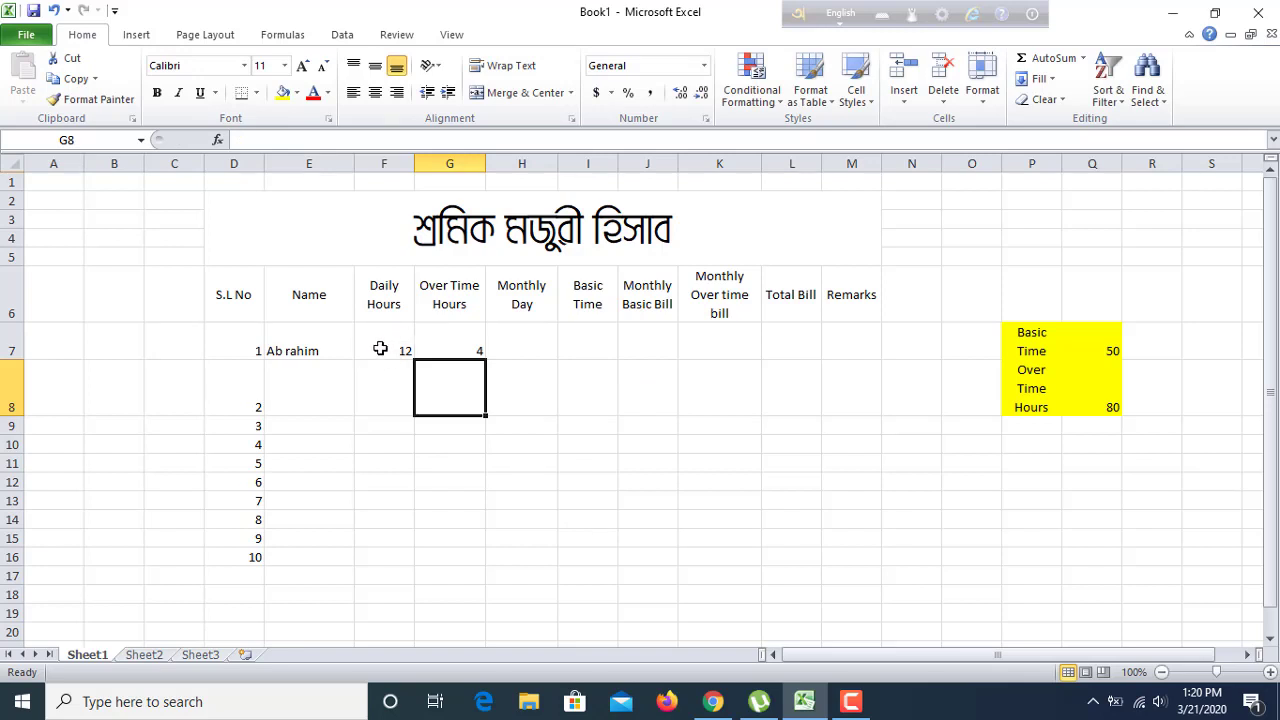
# - Enter 24 Monthly Days in H7 and =H7*8 in I7, giving 192
pyautogui.click(437, 341)
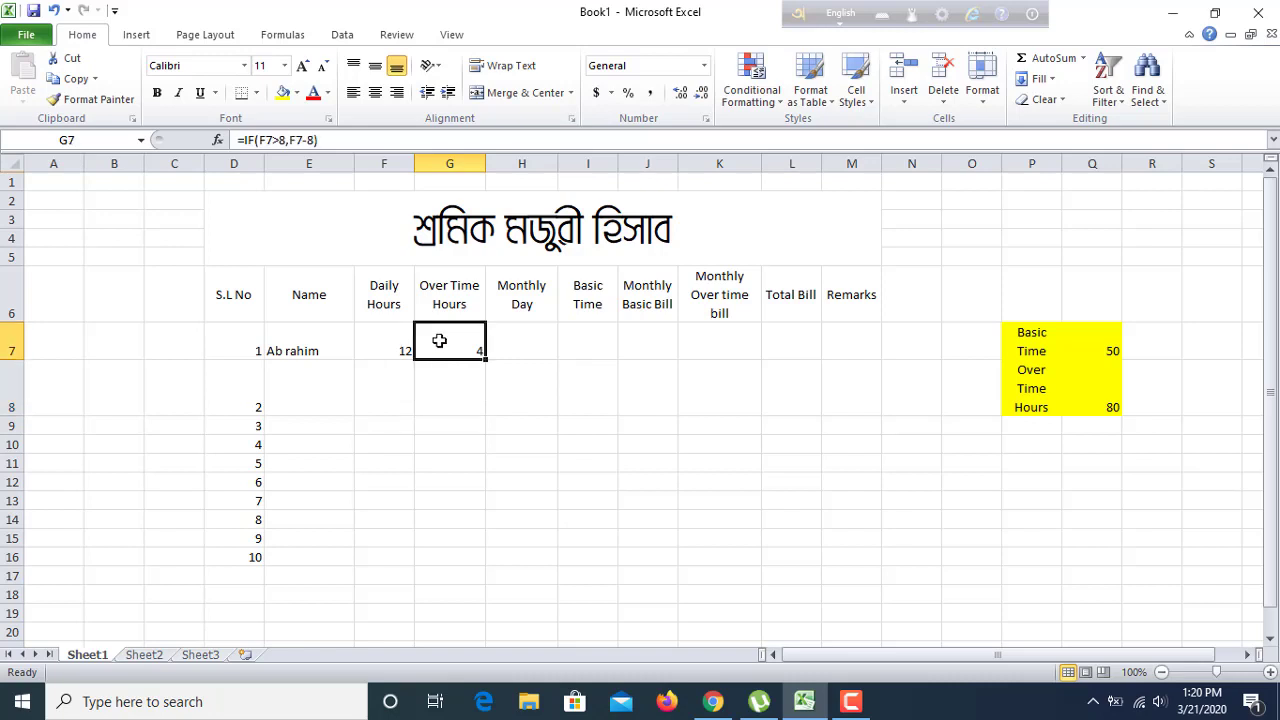
pyautogui.click(513, 346)
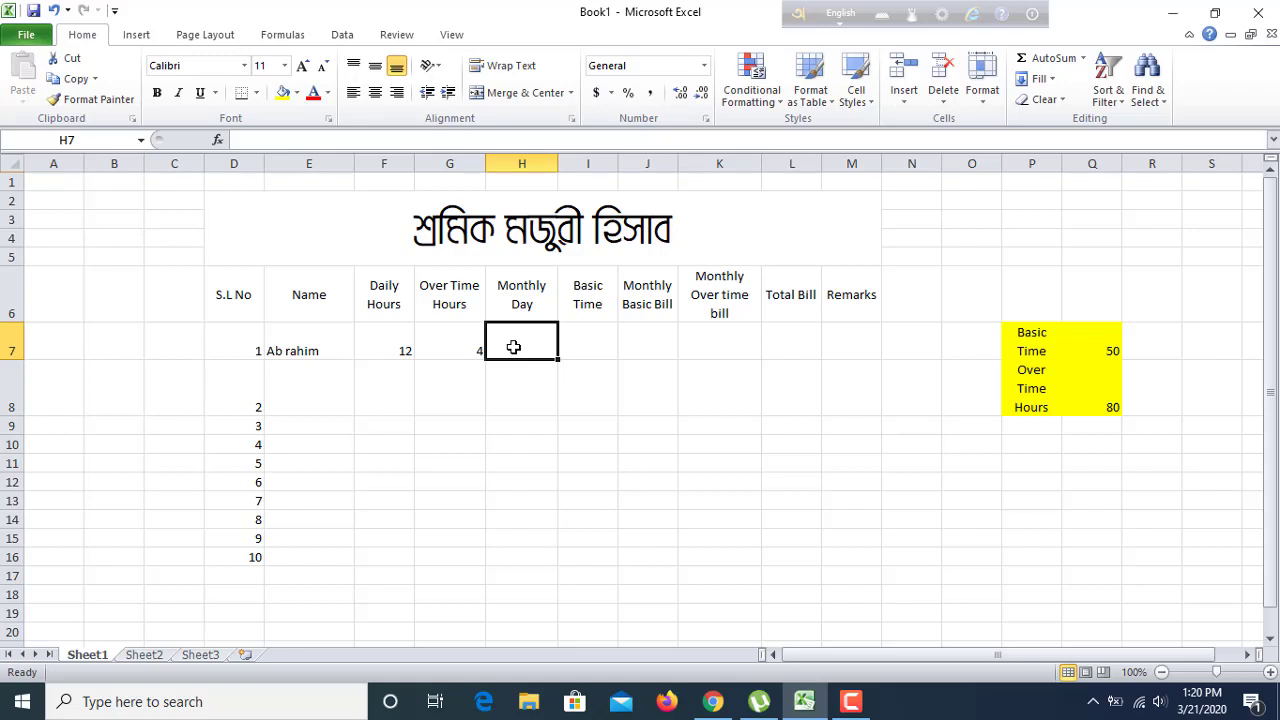
pyautogui.write('2')
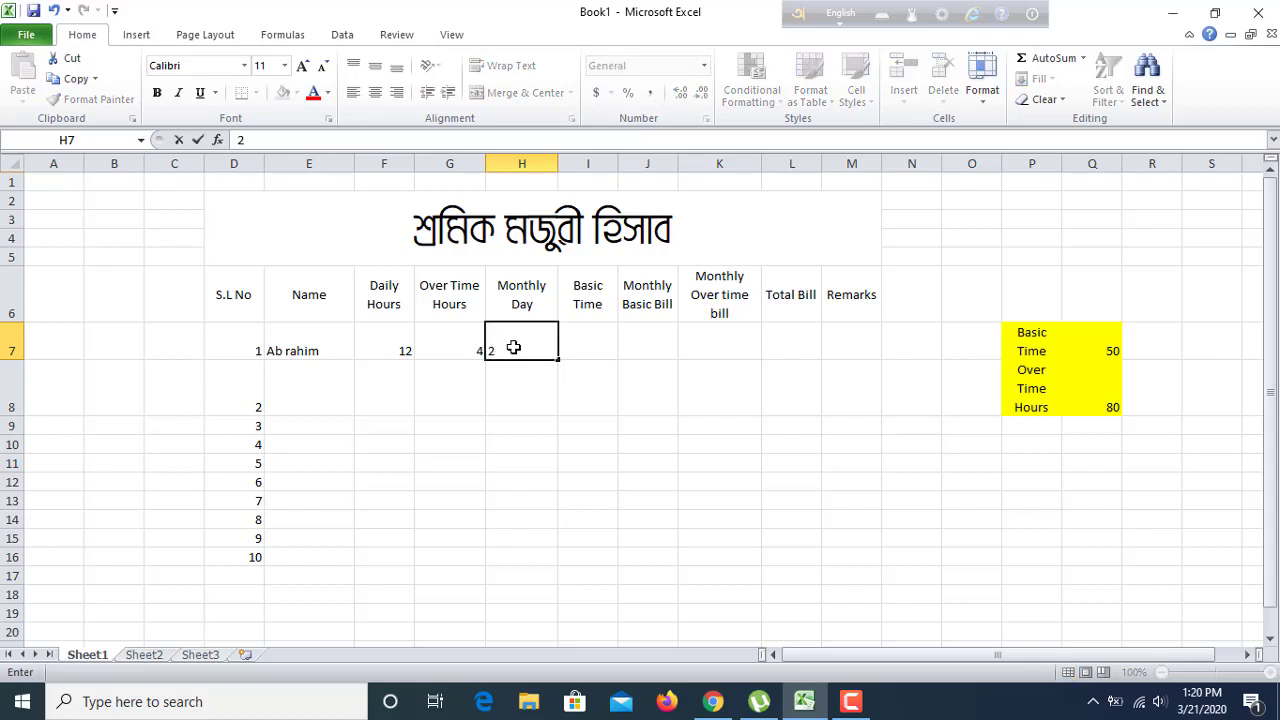
pyautogui.write('4')
pyautogui.click(588, 350)
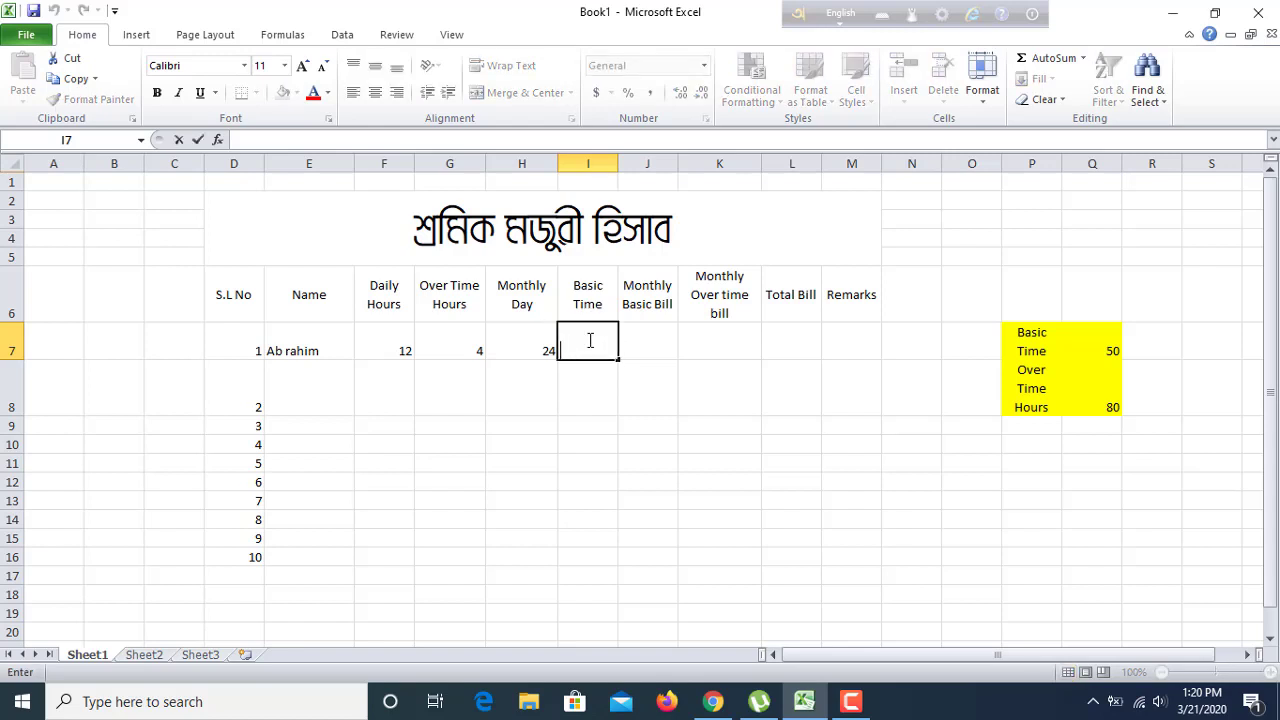
pyautogui.write('=')
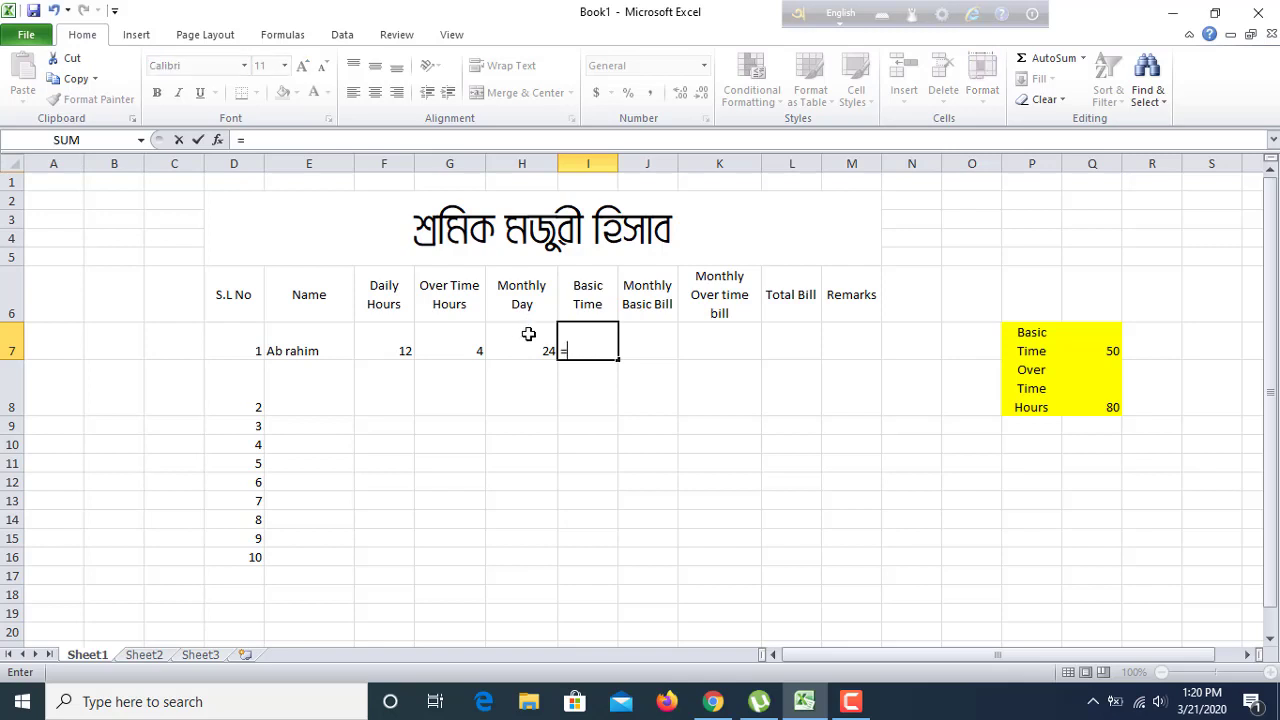
pyautogui.click(530, 341)
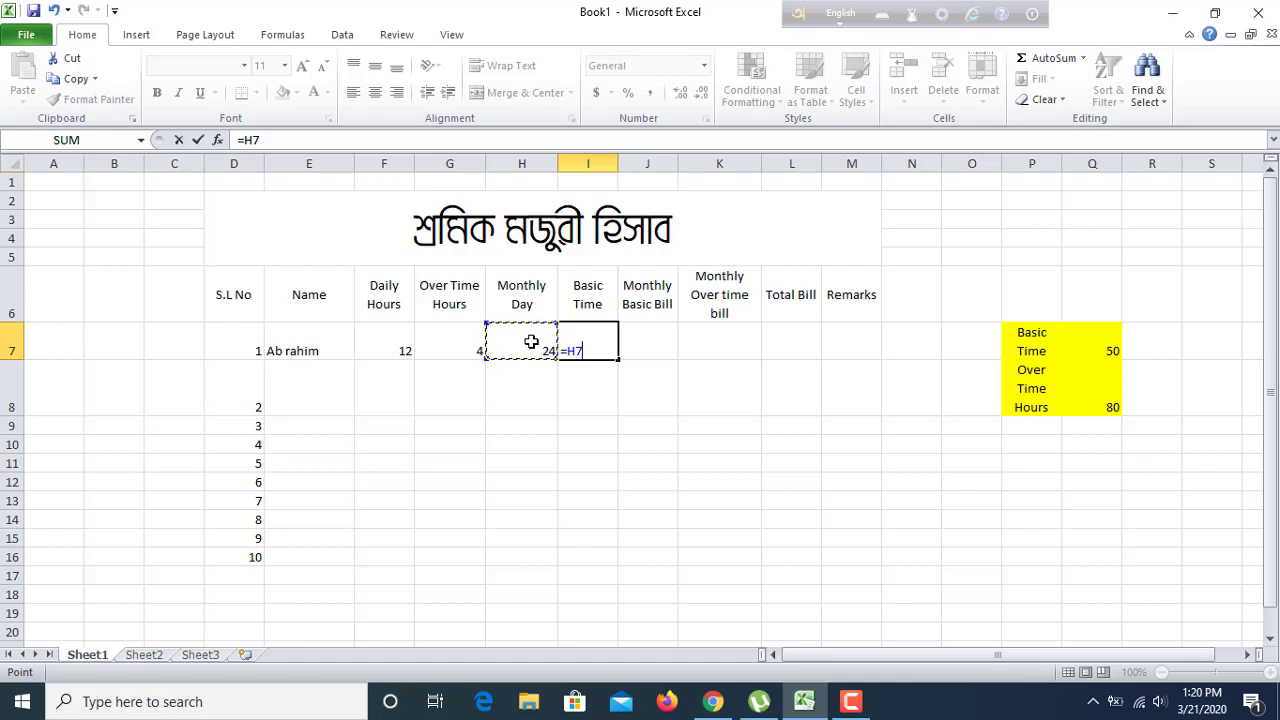
pyautogui.write('*8')
pyautogui.press('Return')
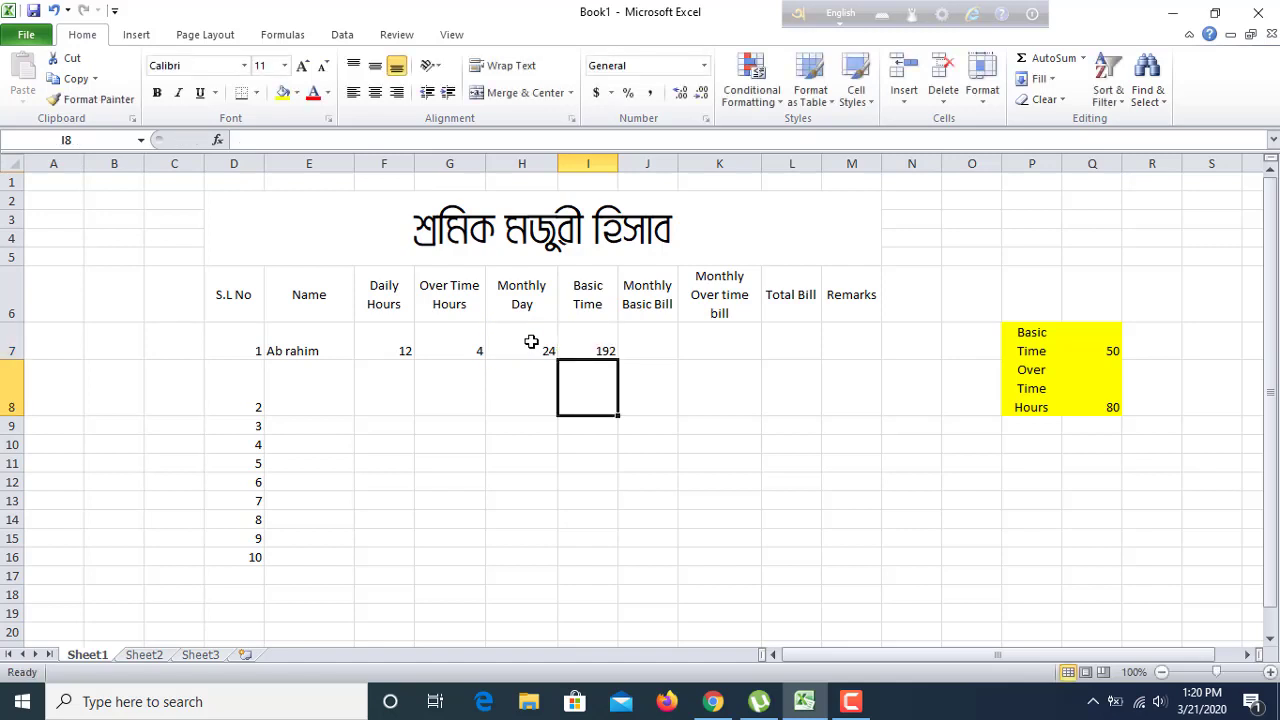
# - Enter =I7*50 in J7 for a Monthly Basic Bill of 9600
pyautogui.click(647, 347)
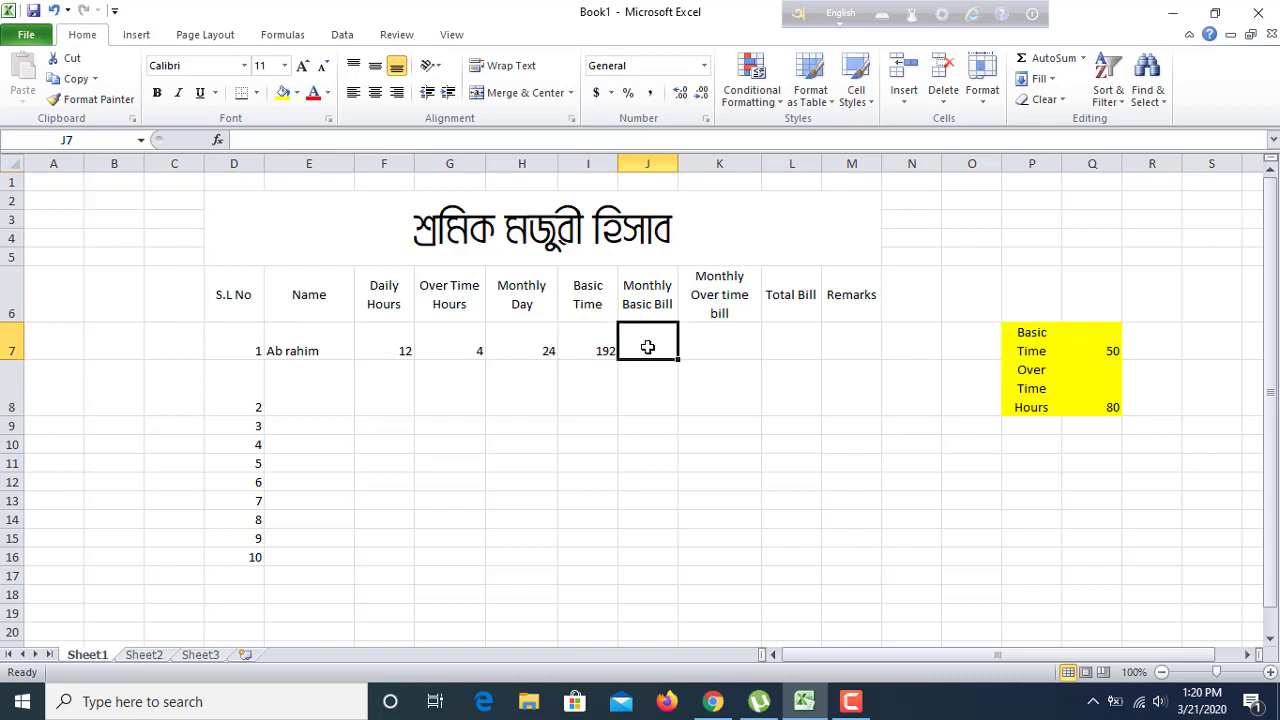
pyautogui.write('=')
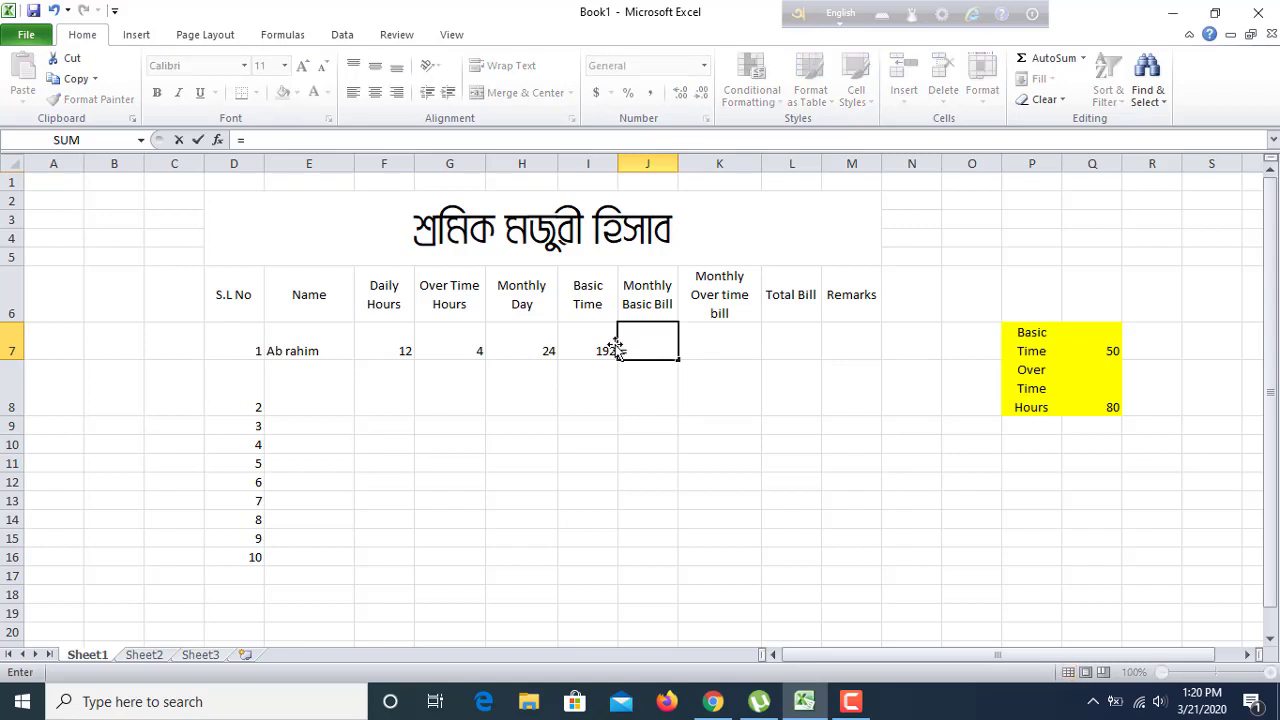
pyautogui.click(600, 347)
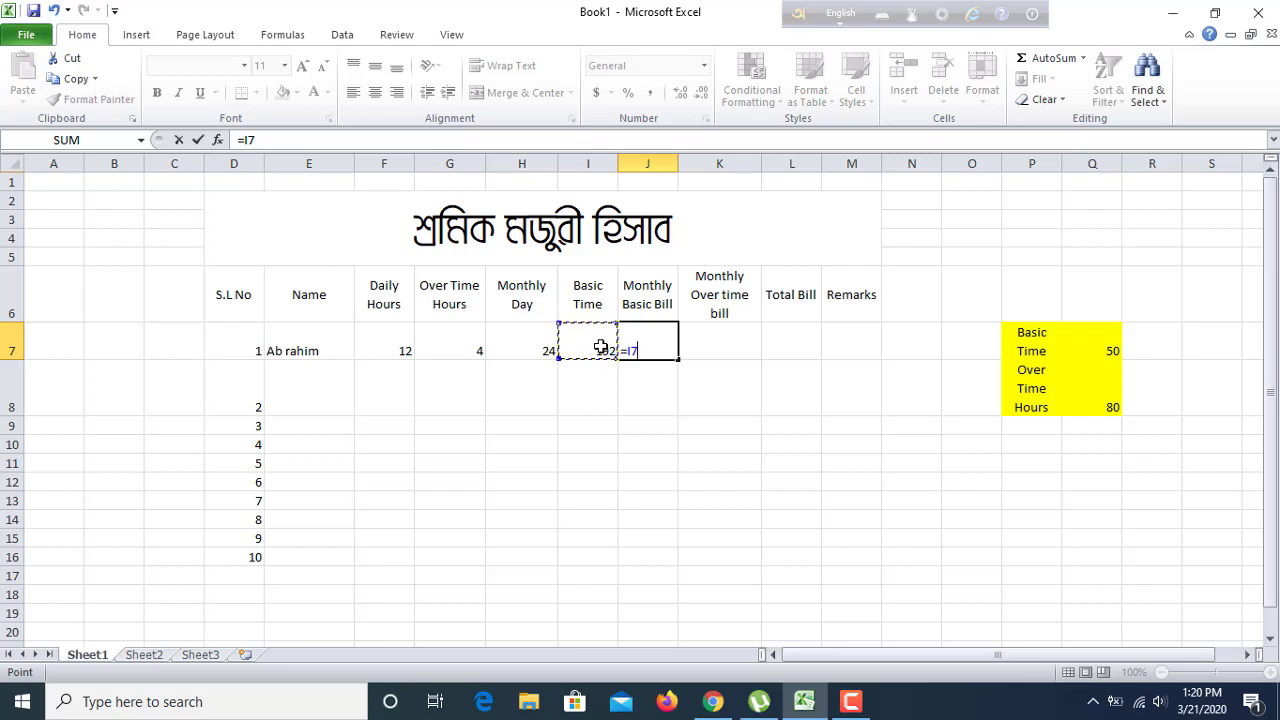
pyautogui.write('*')
pyautogui.write('50')
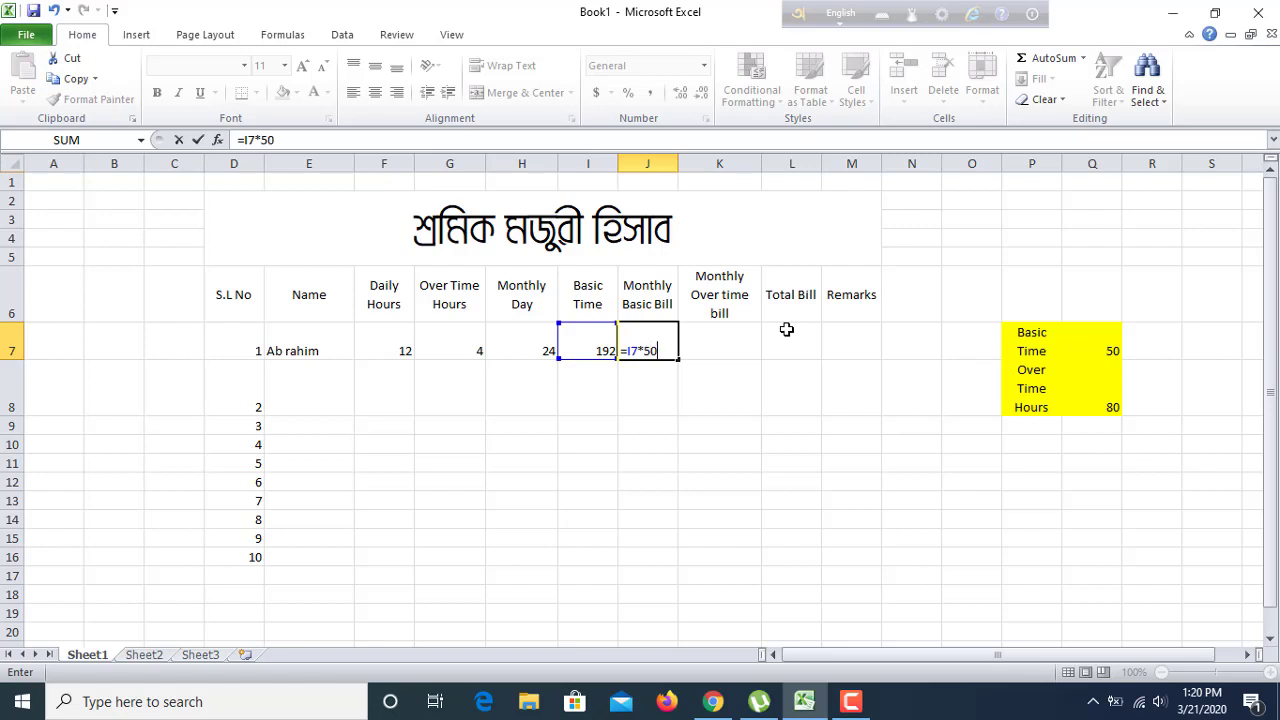
pyautogui.press('Return')
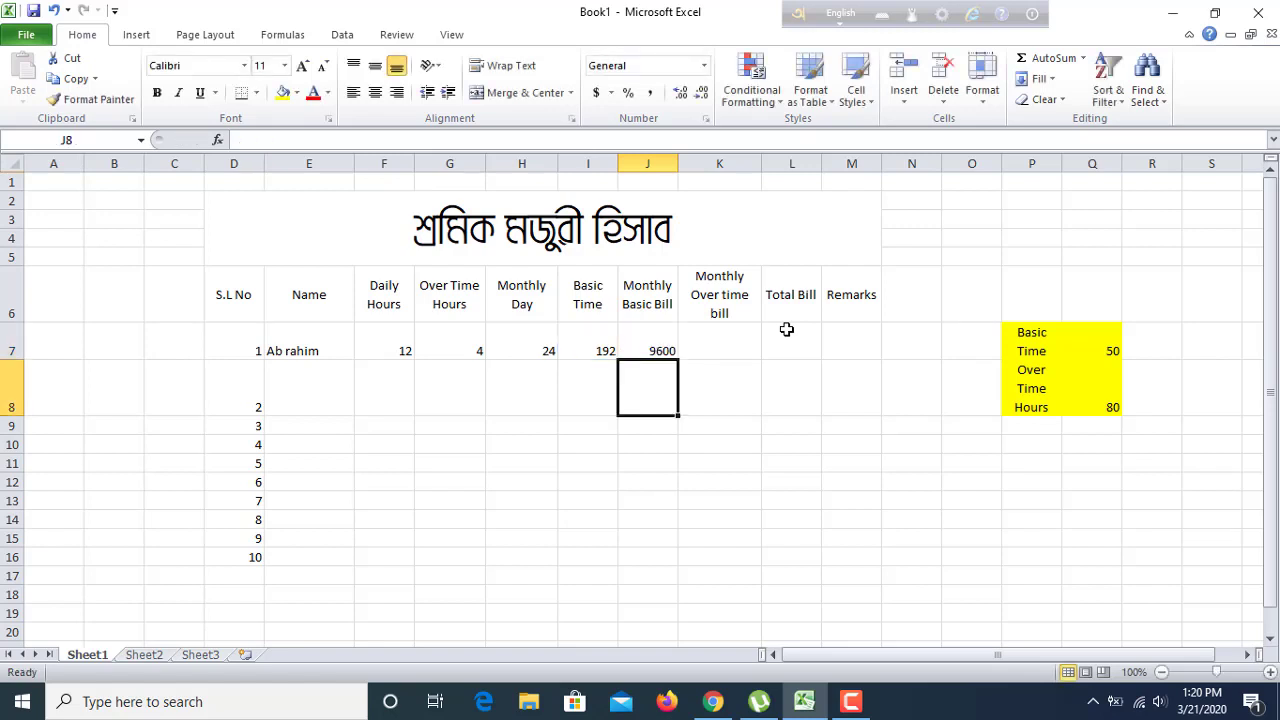
# - Enter =(G7*H7)*80 in K7 for a Monthly Over time bill of 7680
pyautogui.click(718, 342)
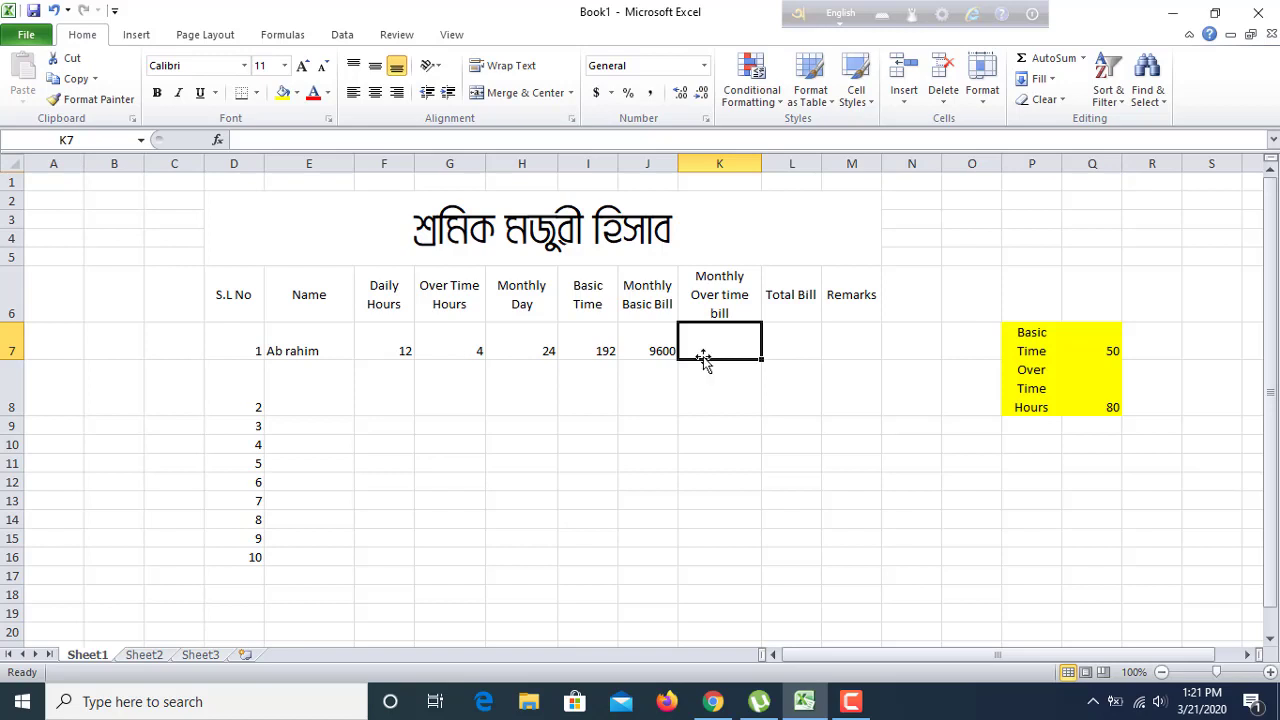
pyautogui.write('=')
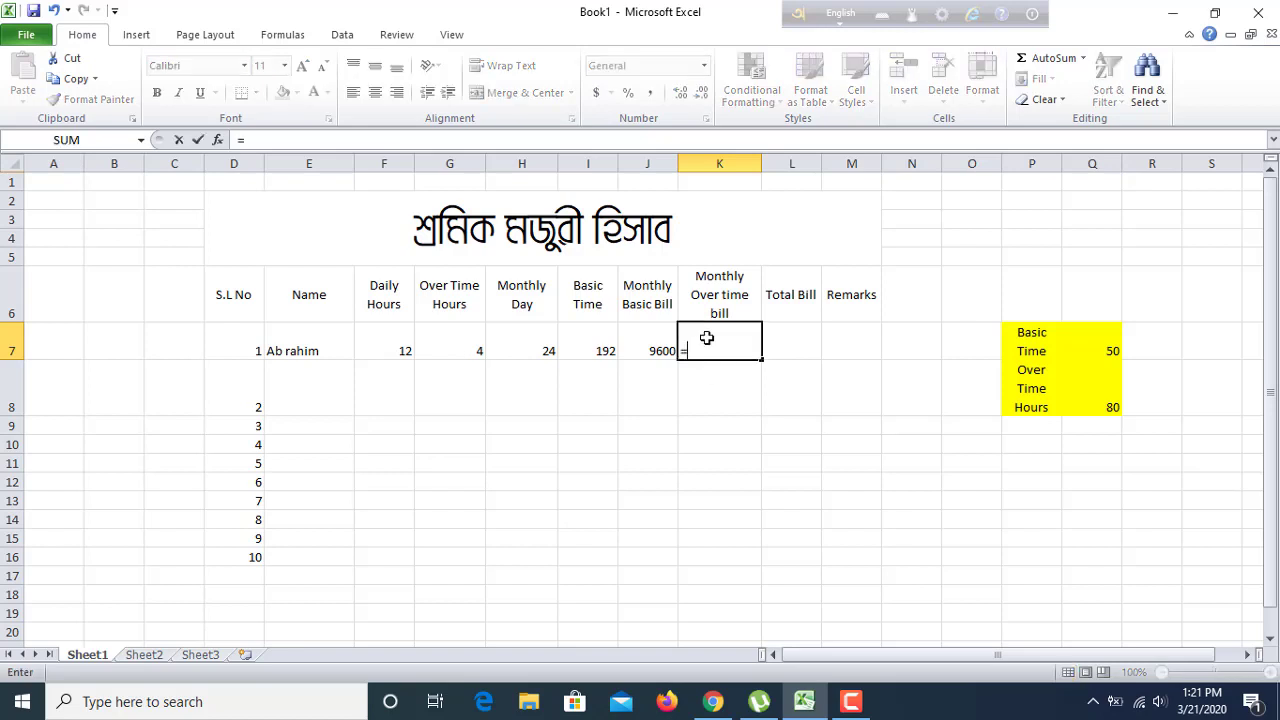
pyautogui.click(465, 336)
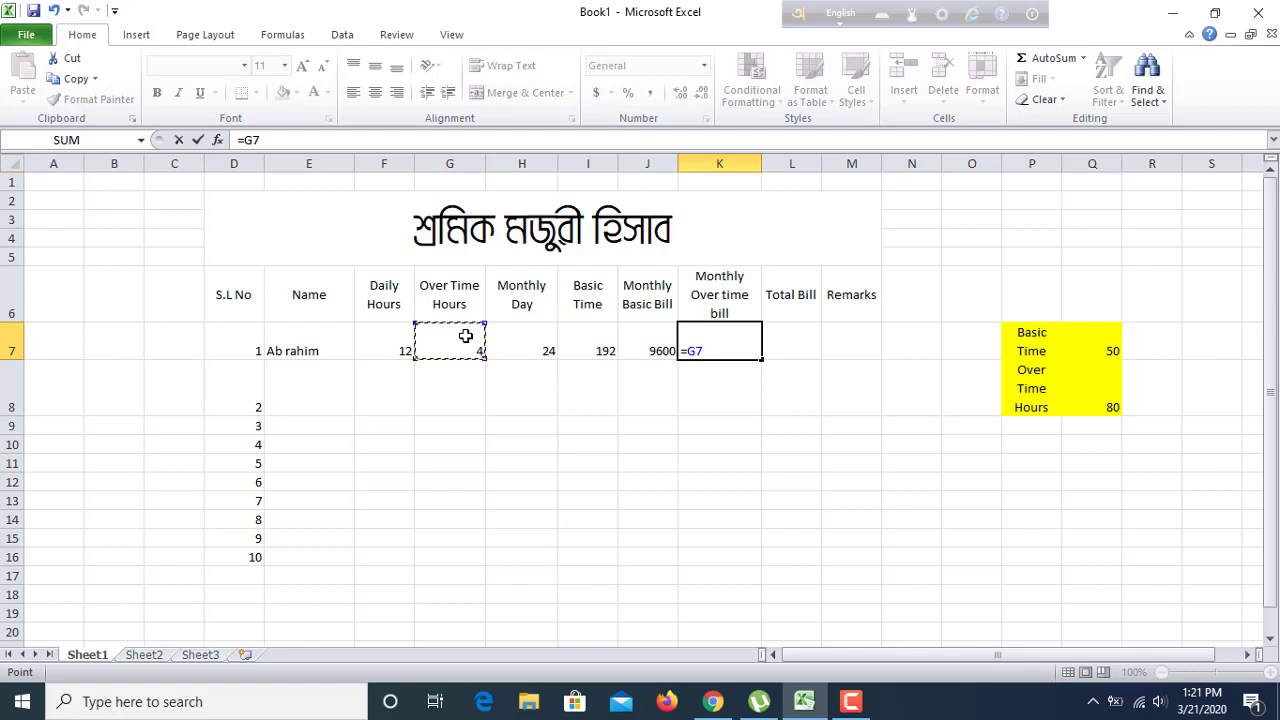
pyautogui.write('*')
pyautogui.click(538, 342)
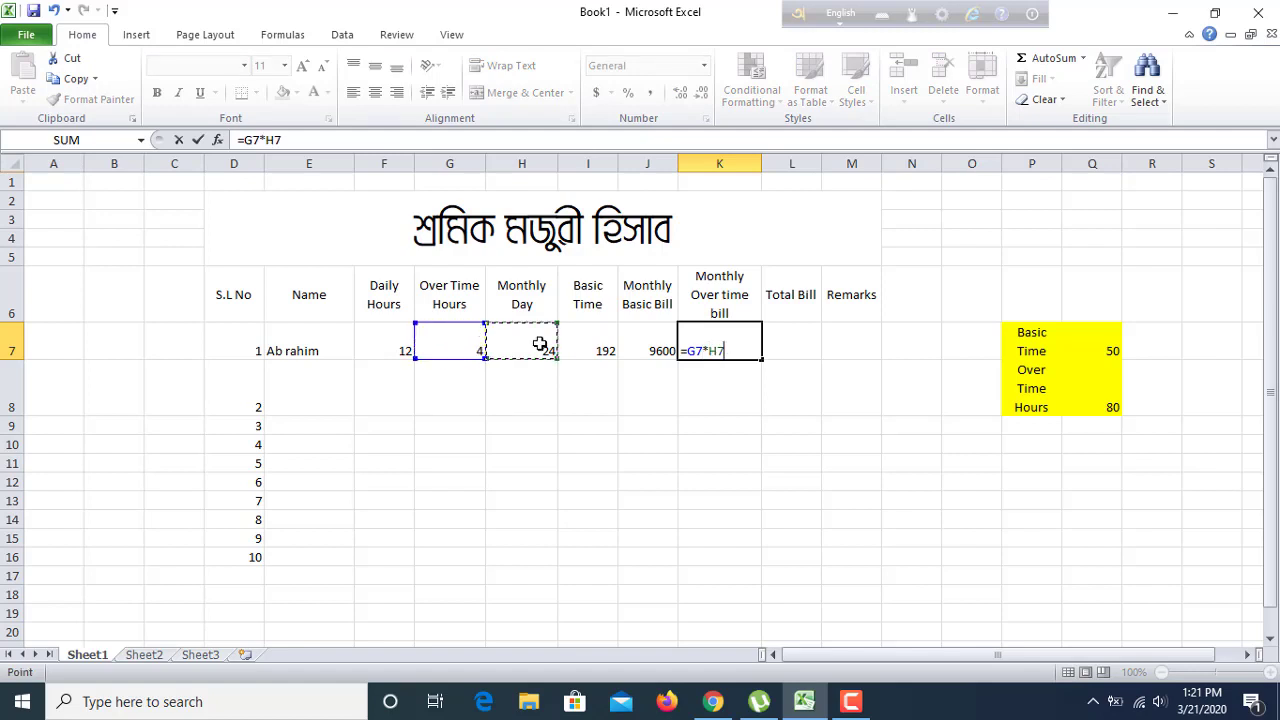
pyautogui.click(690, 348)
pyautogui.write('(')
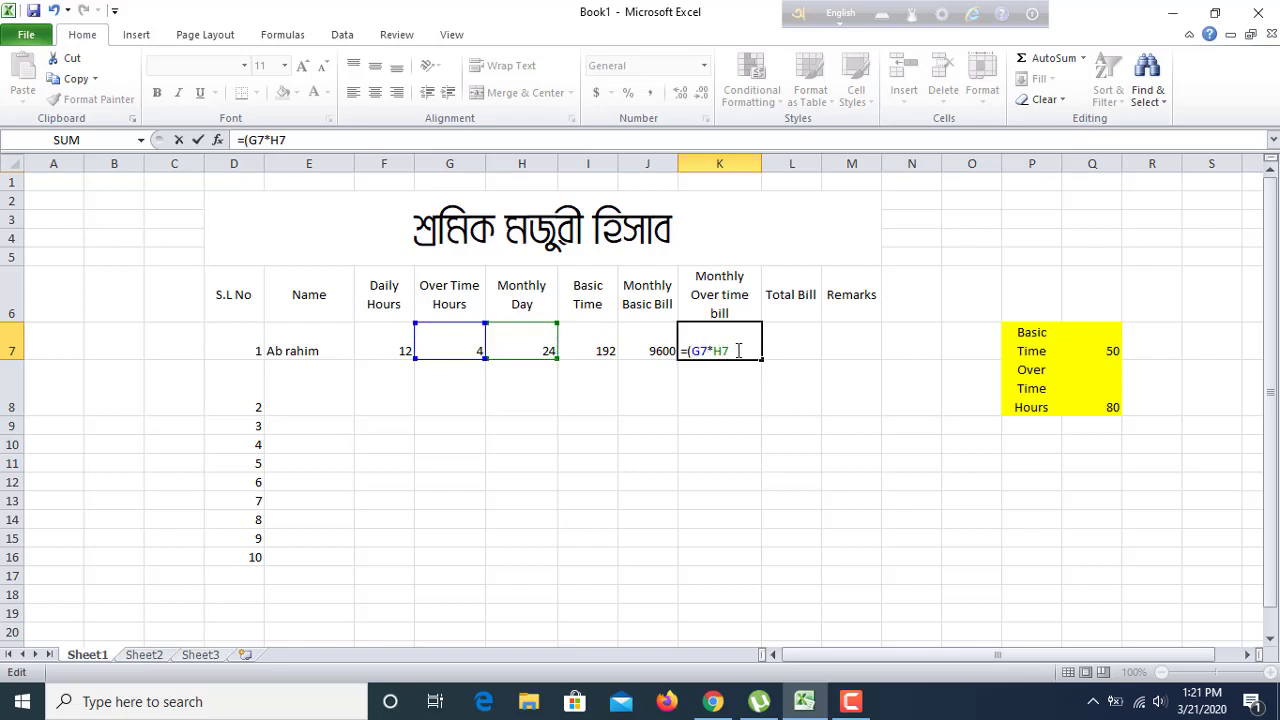
pyautogui.write(')')
pyautogui.write('8')
pyautogui.write('0')
pyautogui.press('Return')
pyautogui.click(787, 346)
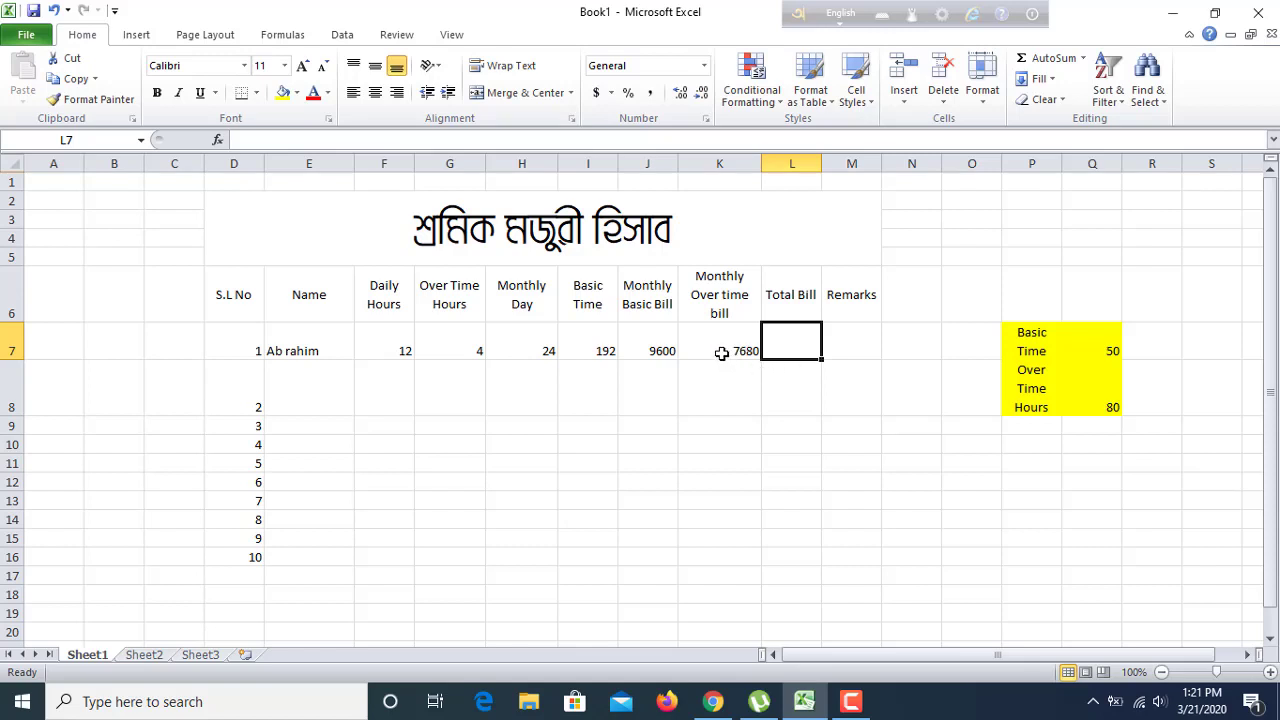
# - Enter =J7+K7 in L7 for a Total Bill of 17280
pyautogui.click(667, 344)
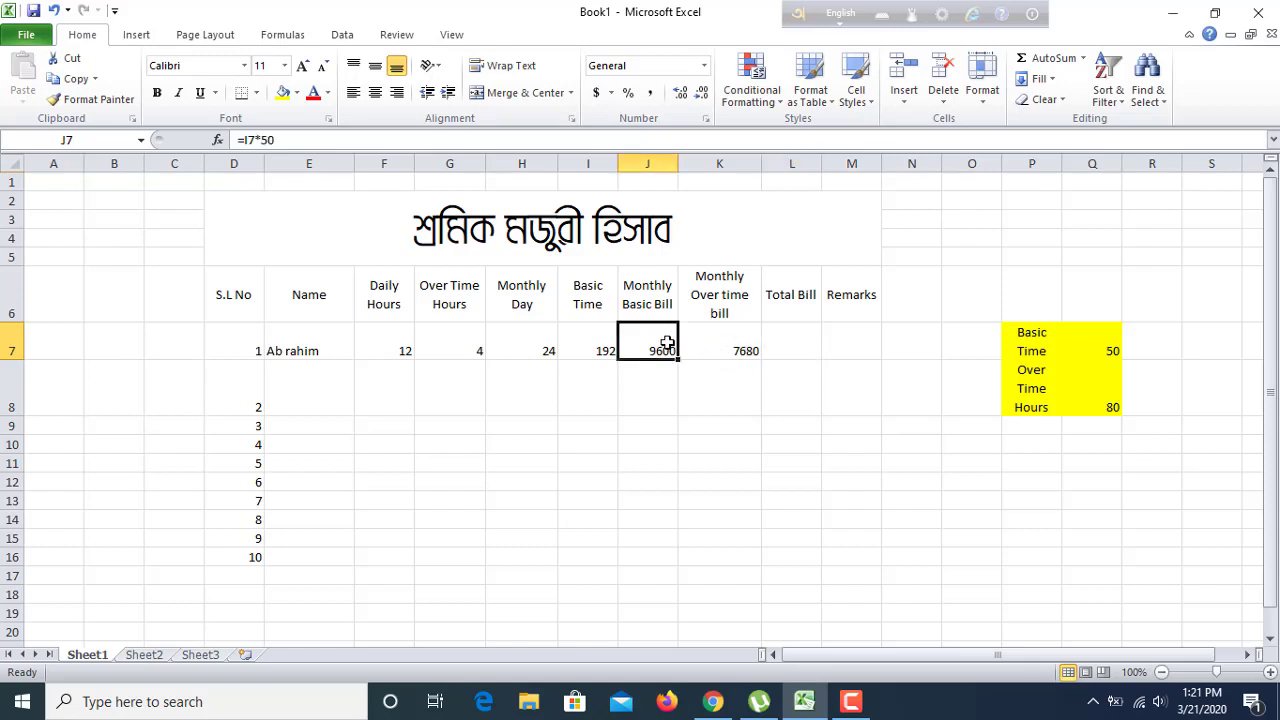
pyautogui.click(725, 339)
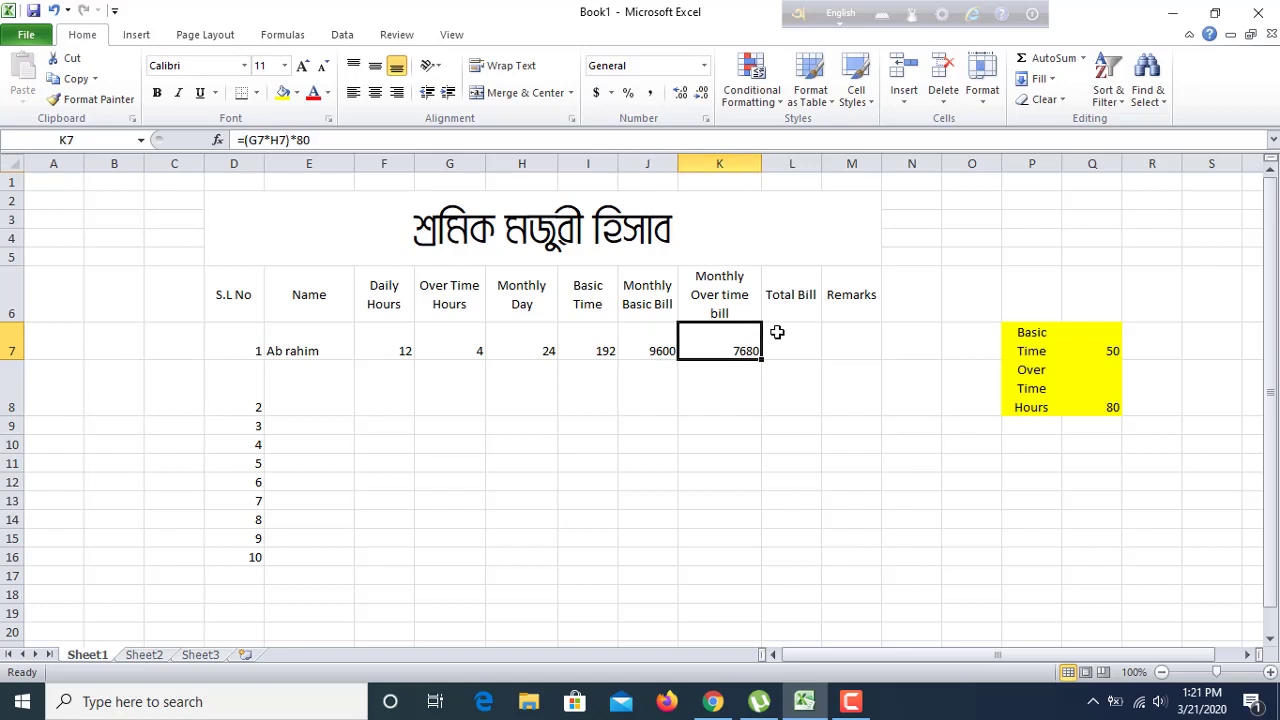
pyautogui.click(785, 335)
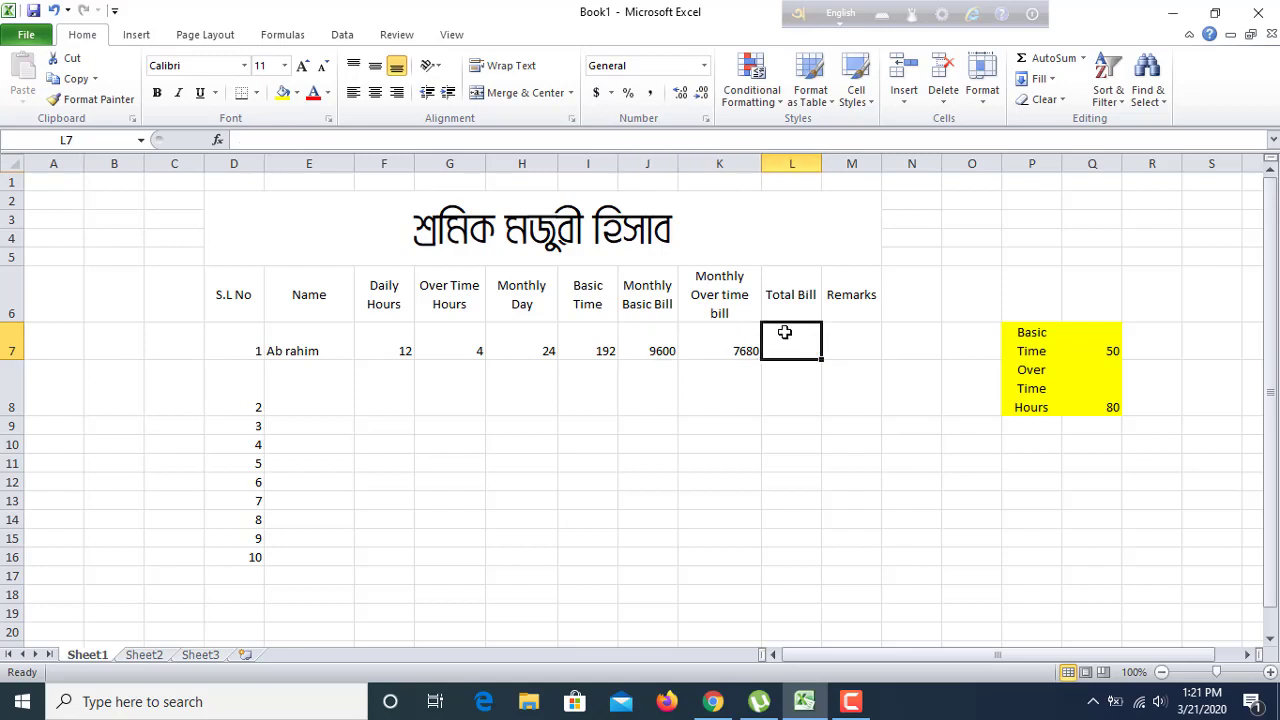
pyautogui.write('=')
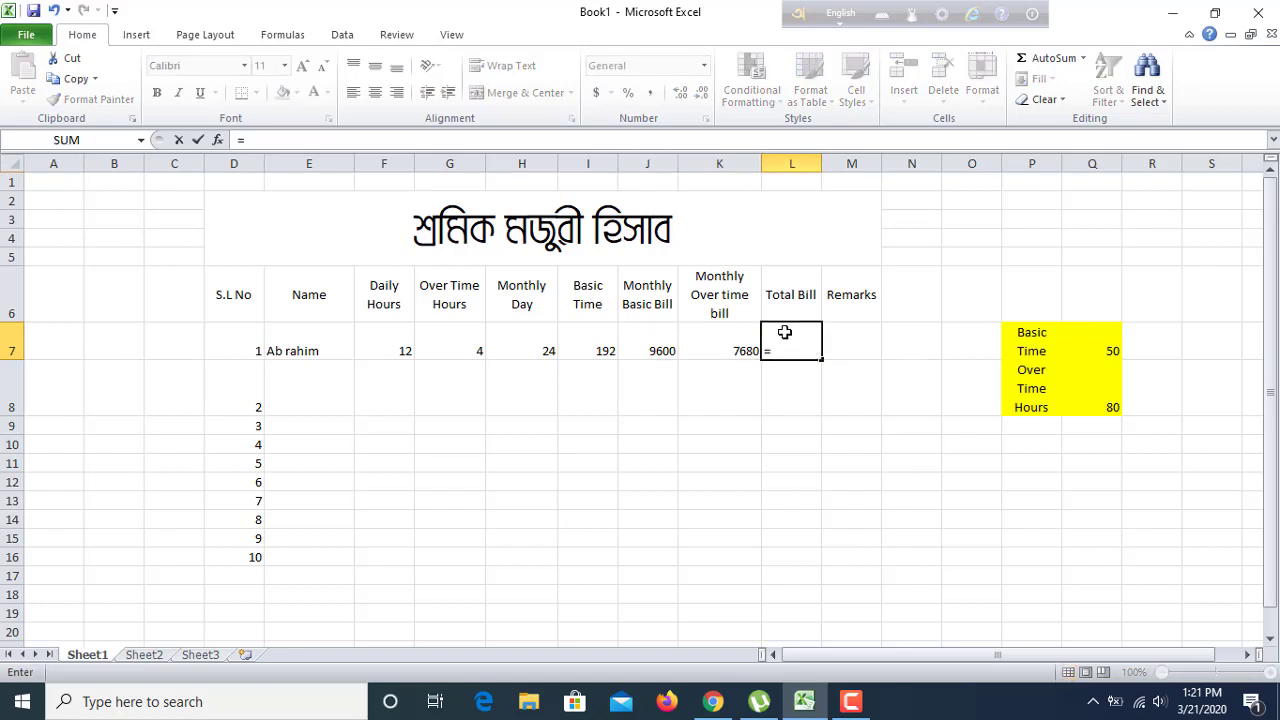
pyautogui.click(652, 342)
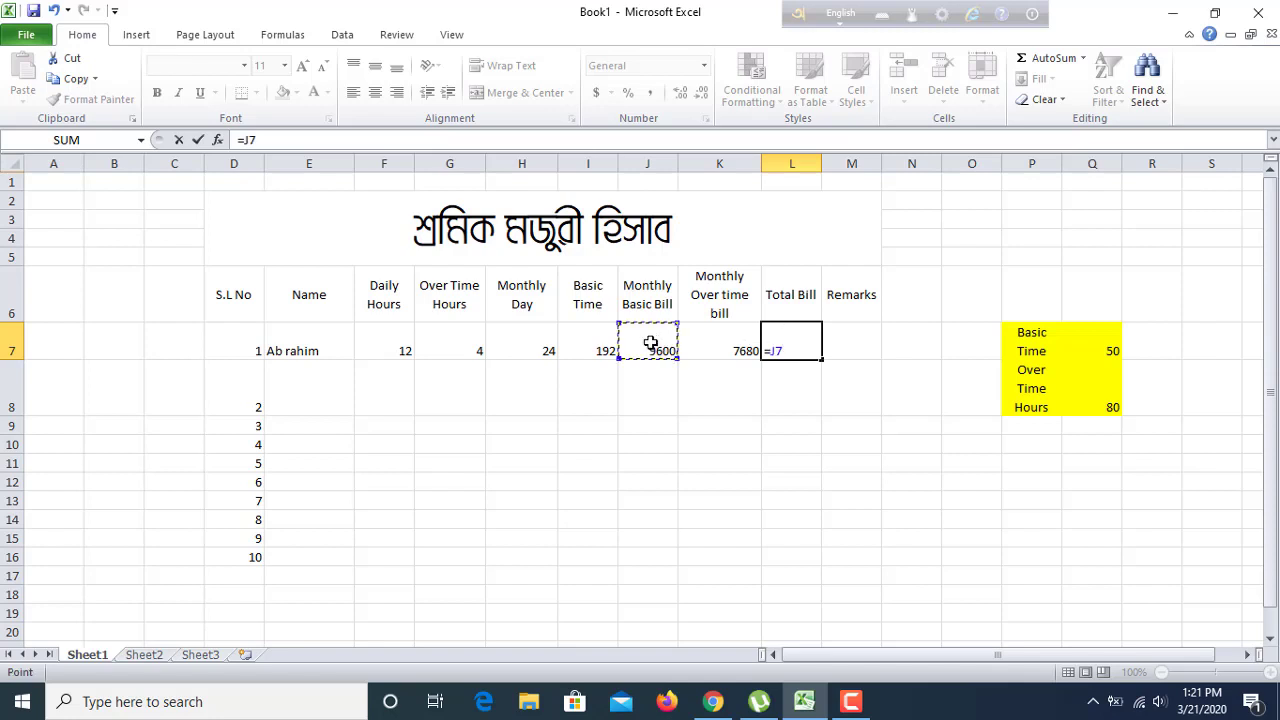
pyautogui.write('+')
pyautogui.click(723, 350)
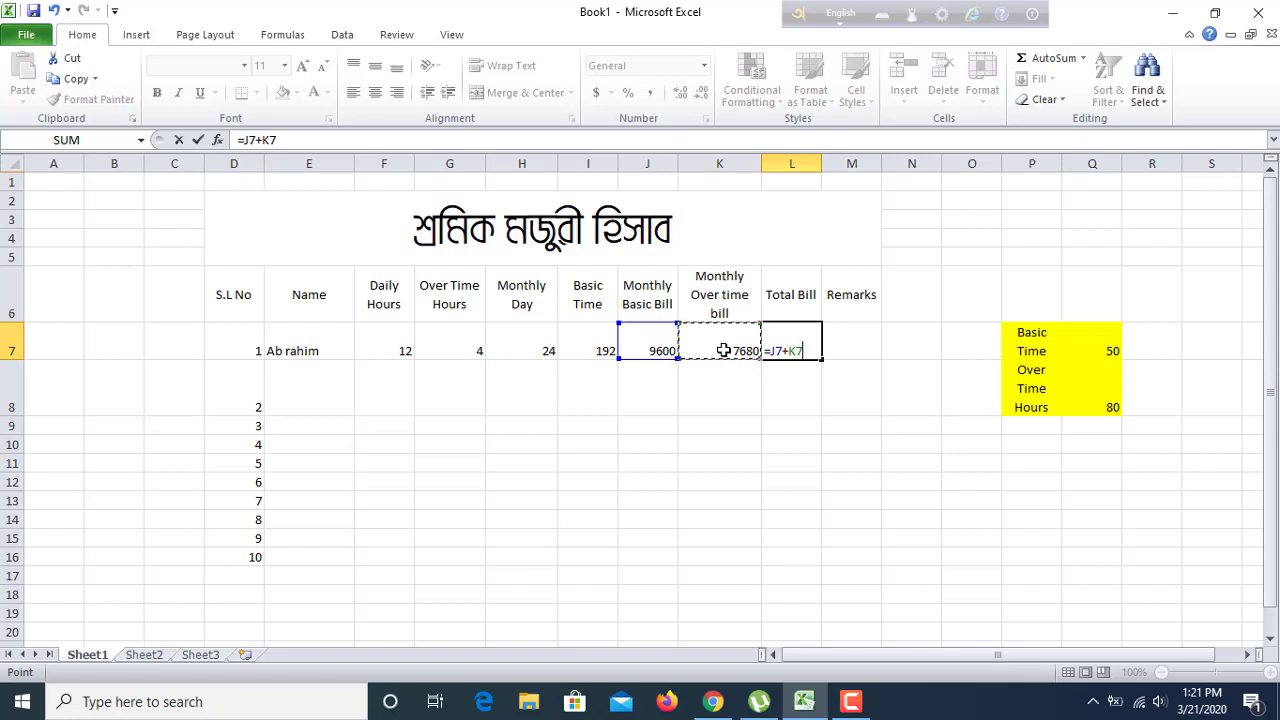
pyautogui.press('Return')
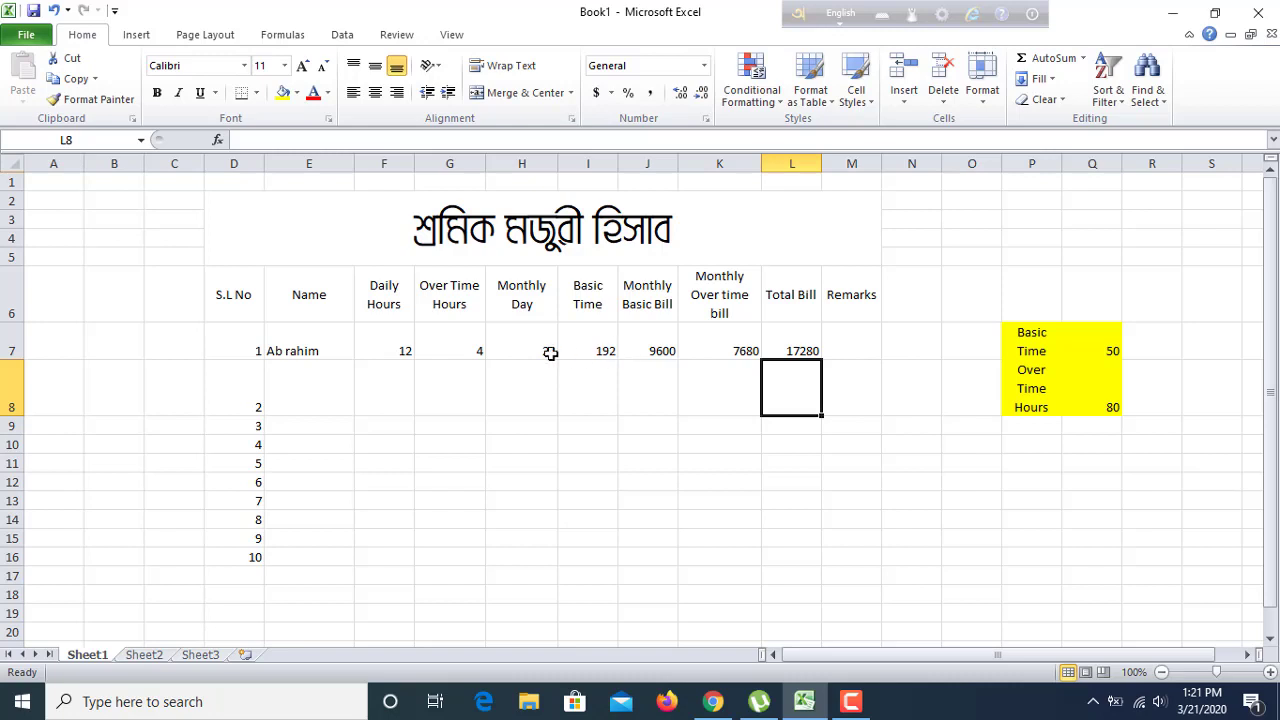
pyautogui.click(856, 341)
# - Clear the Basic Time and Over Time rate notes in P7:Q8 beside the table
pyautogui.moveTo(1042, 335); pyautogui.dragTo(1080, 395)
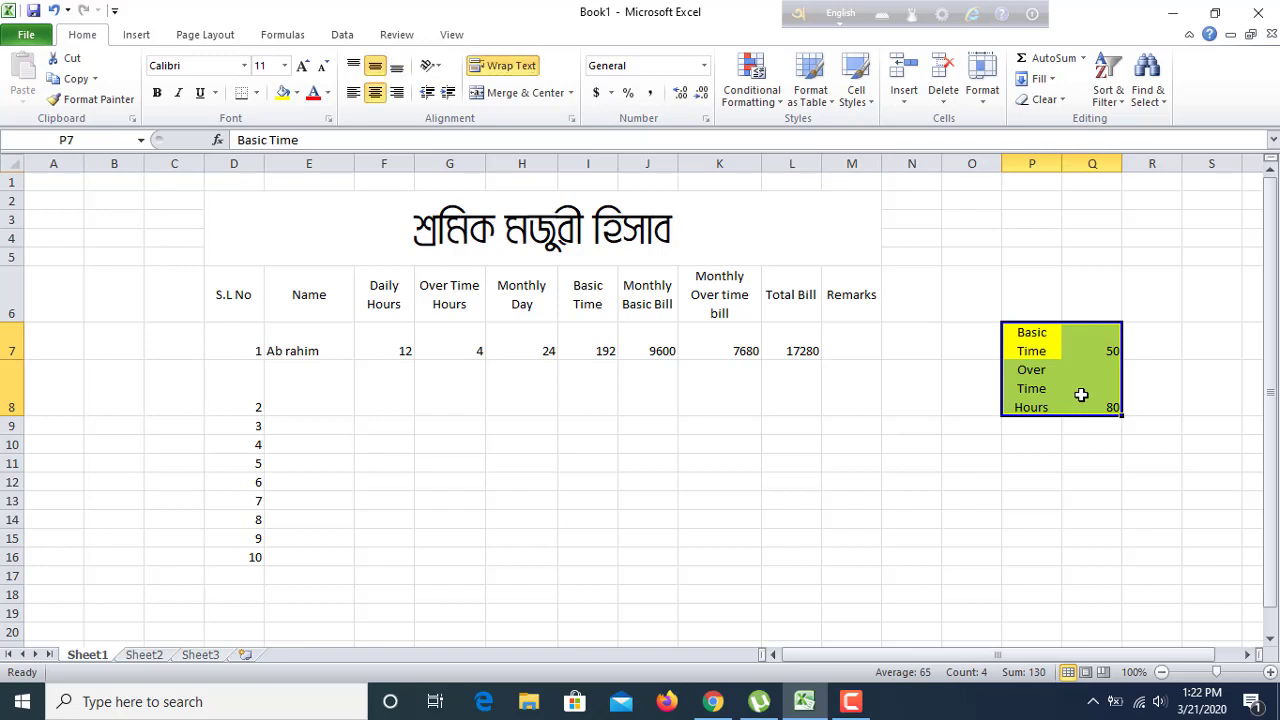
pyautogui.press('Delete')
pyautogui.click(900, 388)
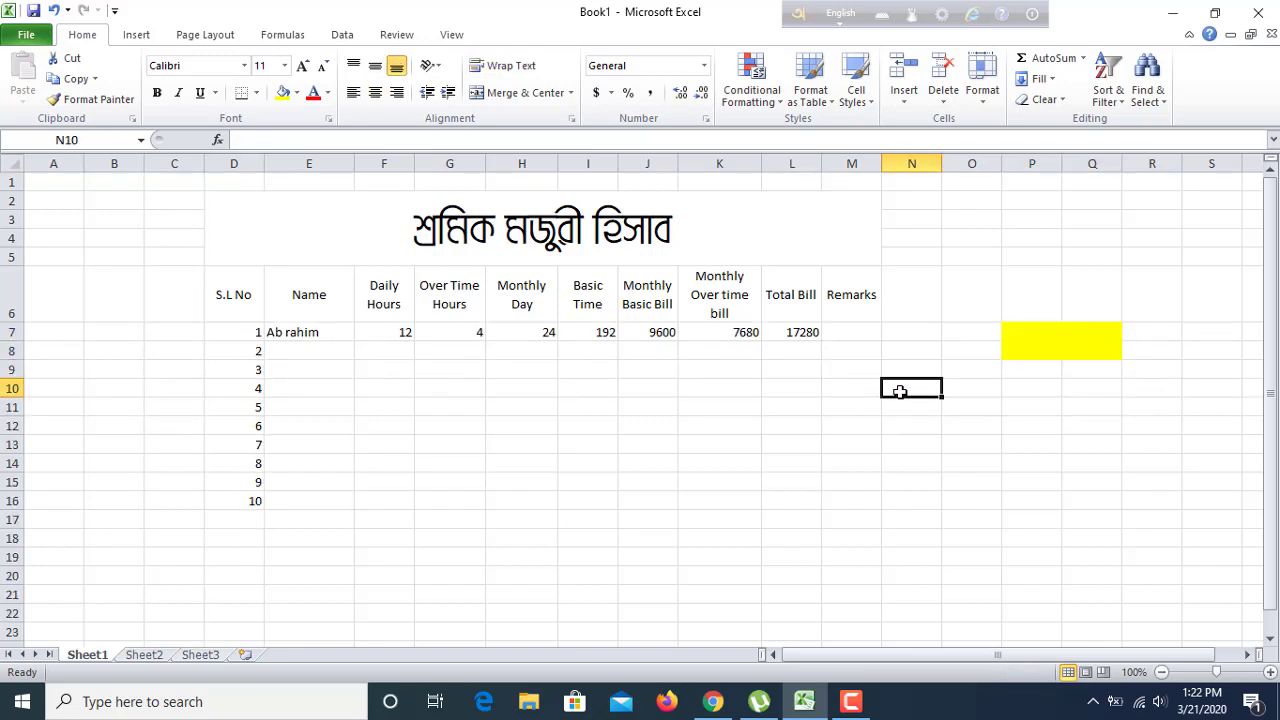
pyautogui.click(855, 330)
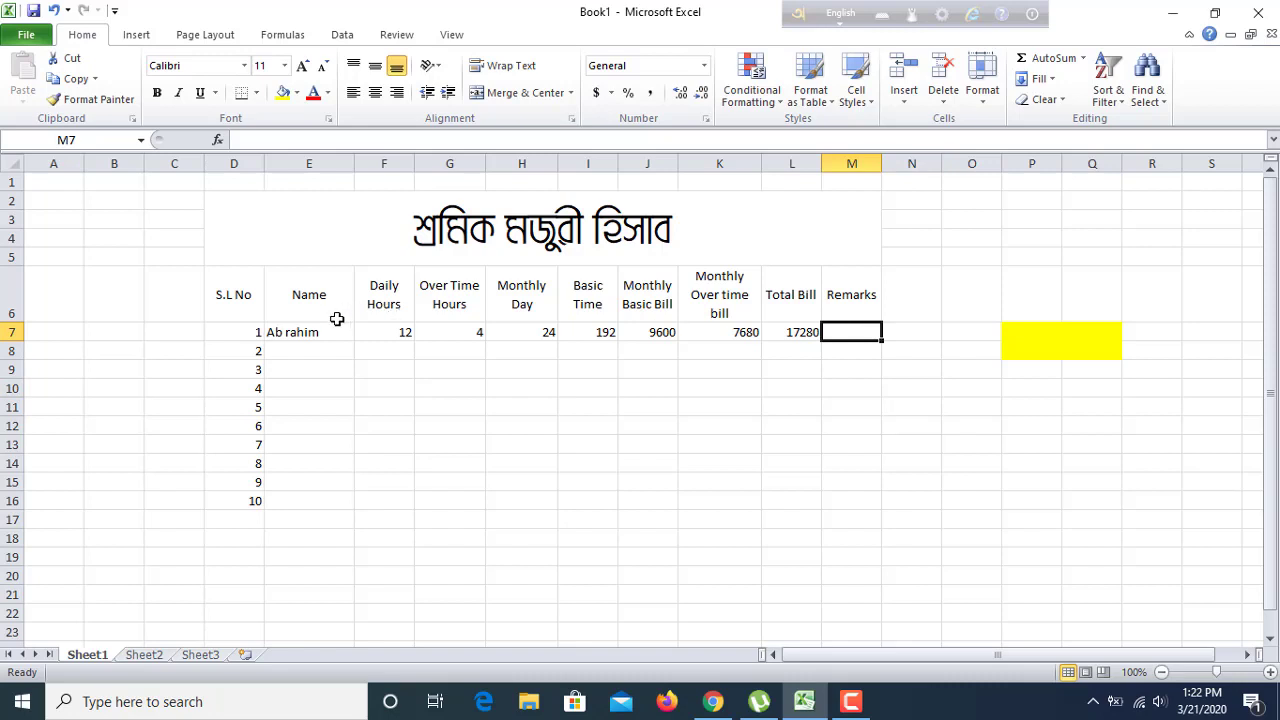
# - Enter the second and third workers' names in E8 and E9, then fill placeholder 'aasd' down E10:E16
pyautogui.click(306, 350)
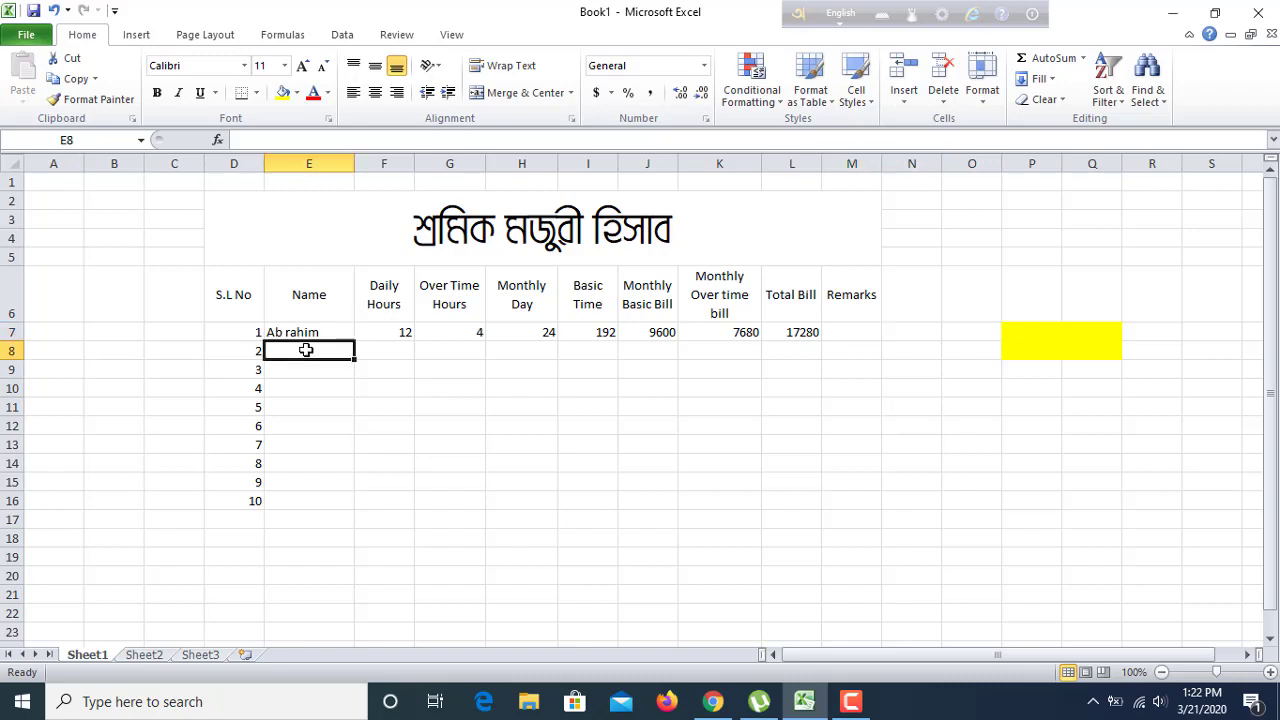
pyautogui.write('sal')
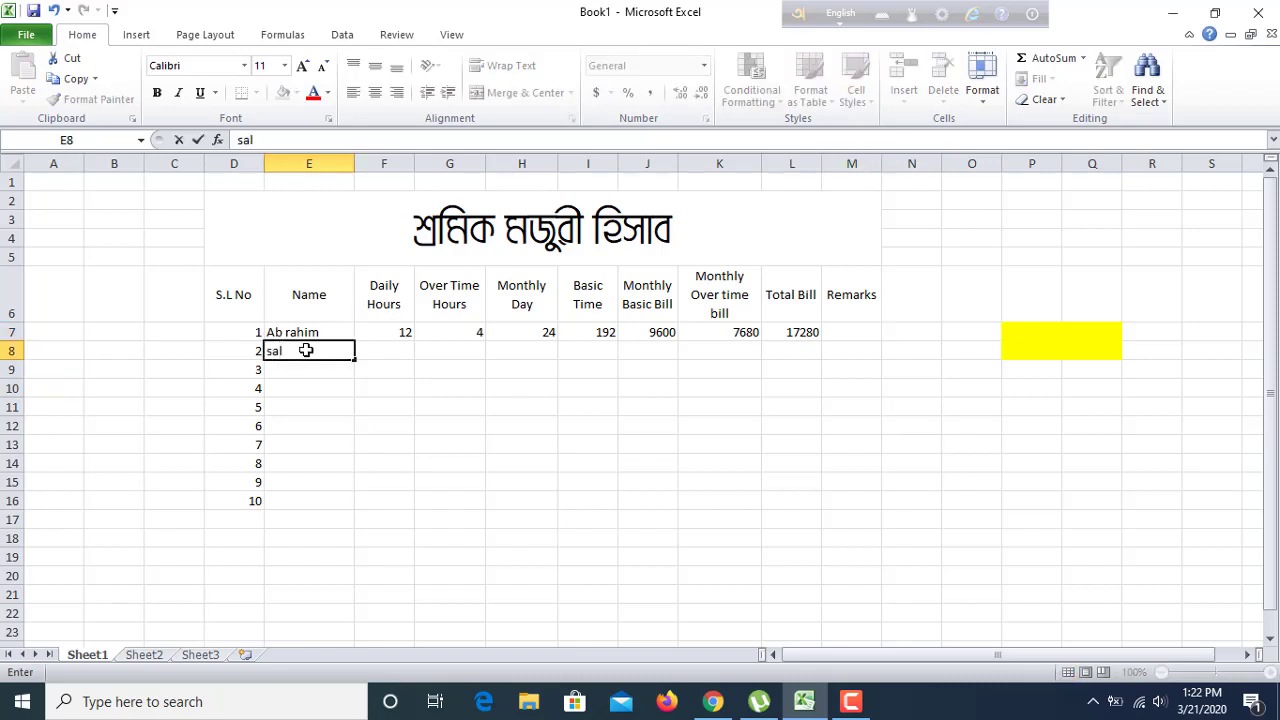
pyautogui.write('am')
pyautogui.click(326, 372)
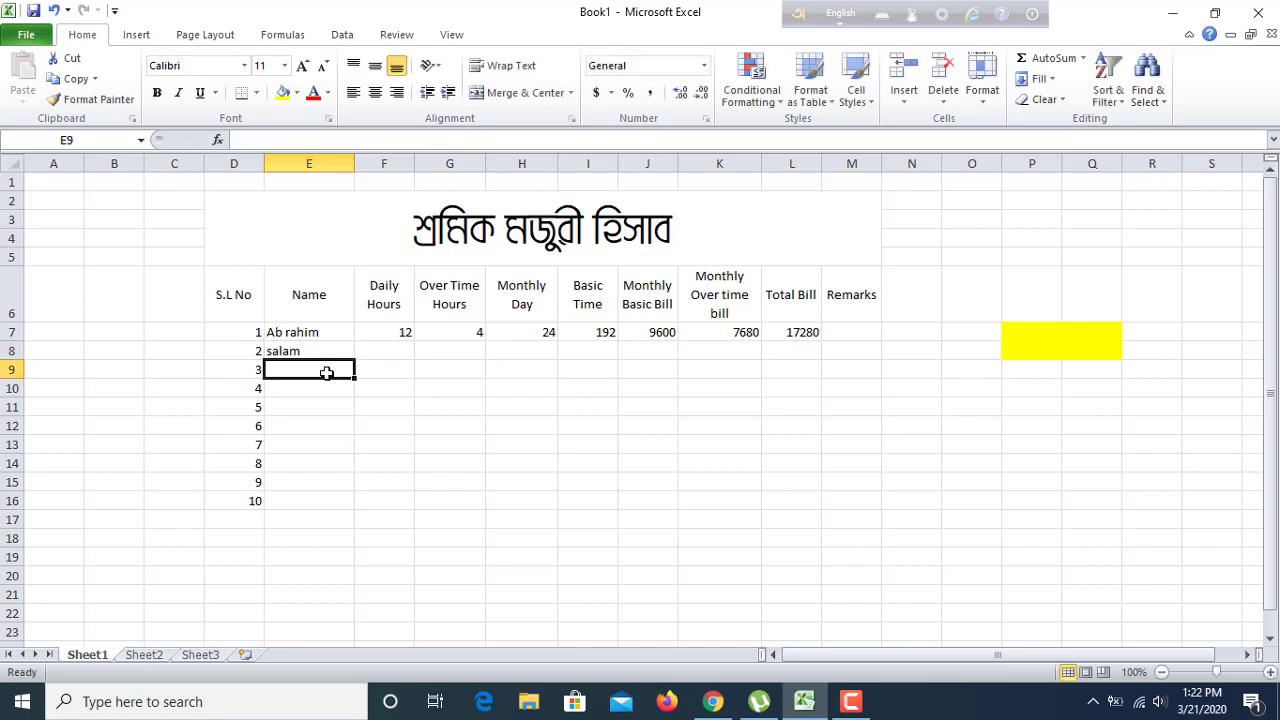
pyautogui.write('Ra')
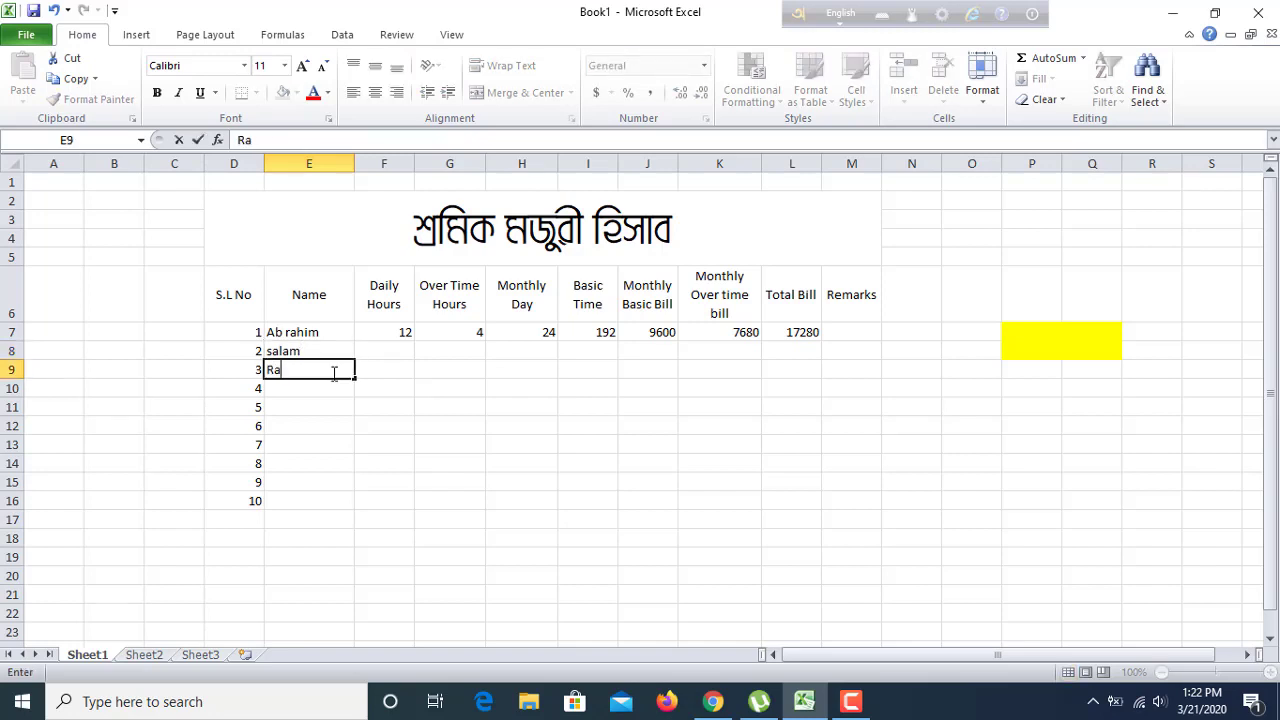
pyautogui.write('fi')
pyautogui.write('q')
pyautogui.click(337, 405)
pyautogui.click(325, 388)
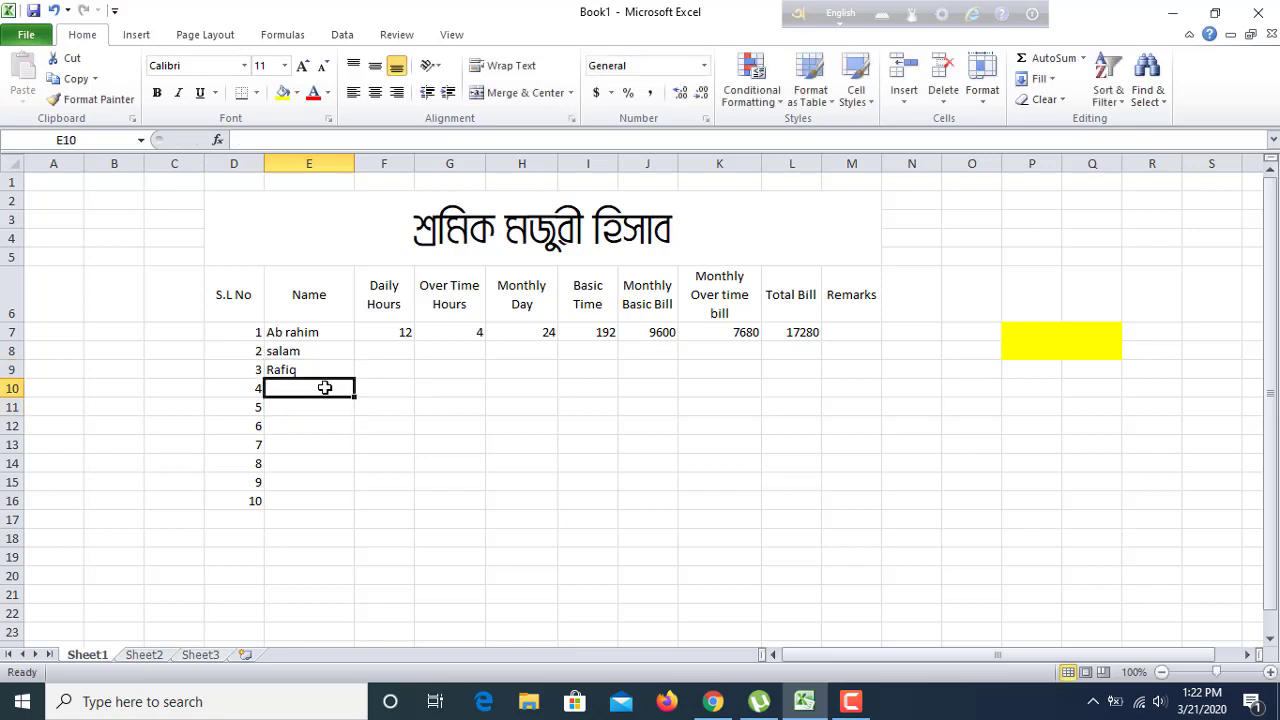
pyautogui.write('aas')
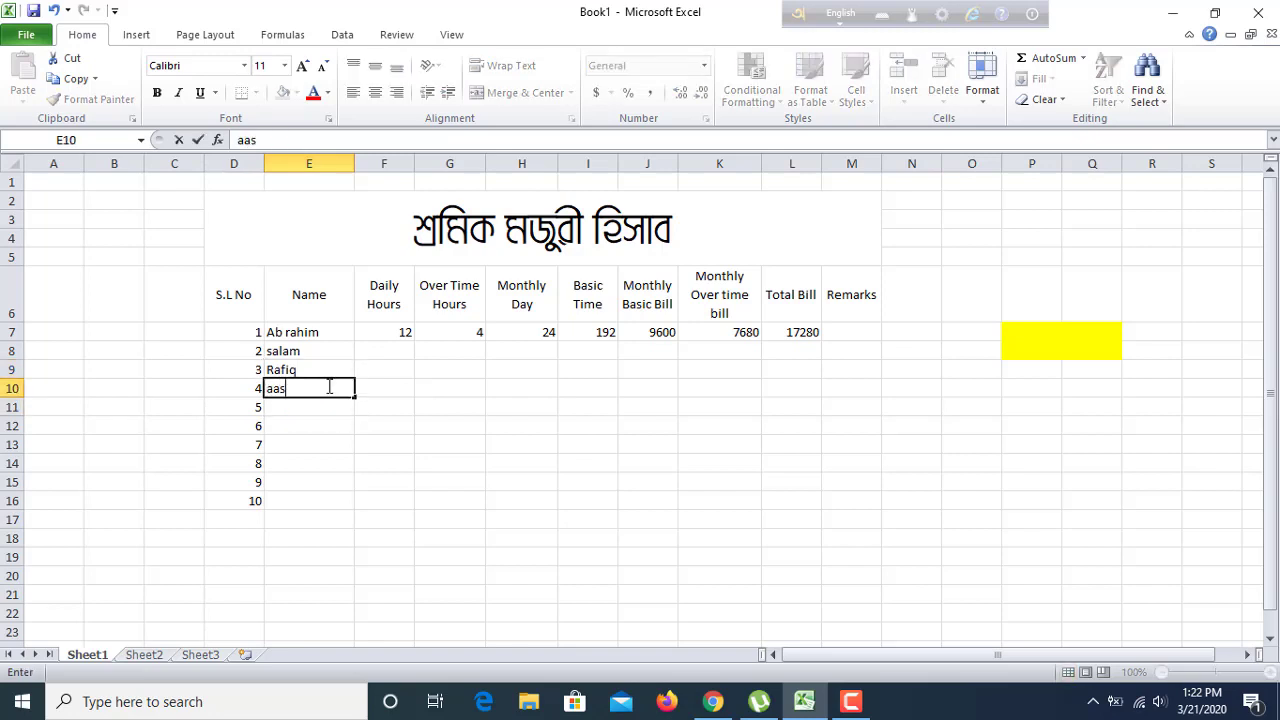
pyautogui.write('d')
pyautogui.click(339, 419)
pyautogui.click(334, 390)
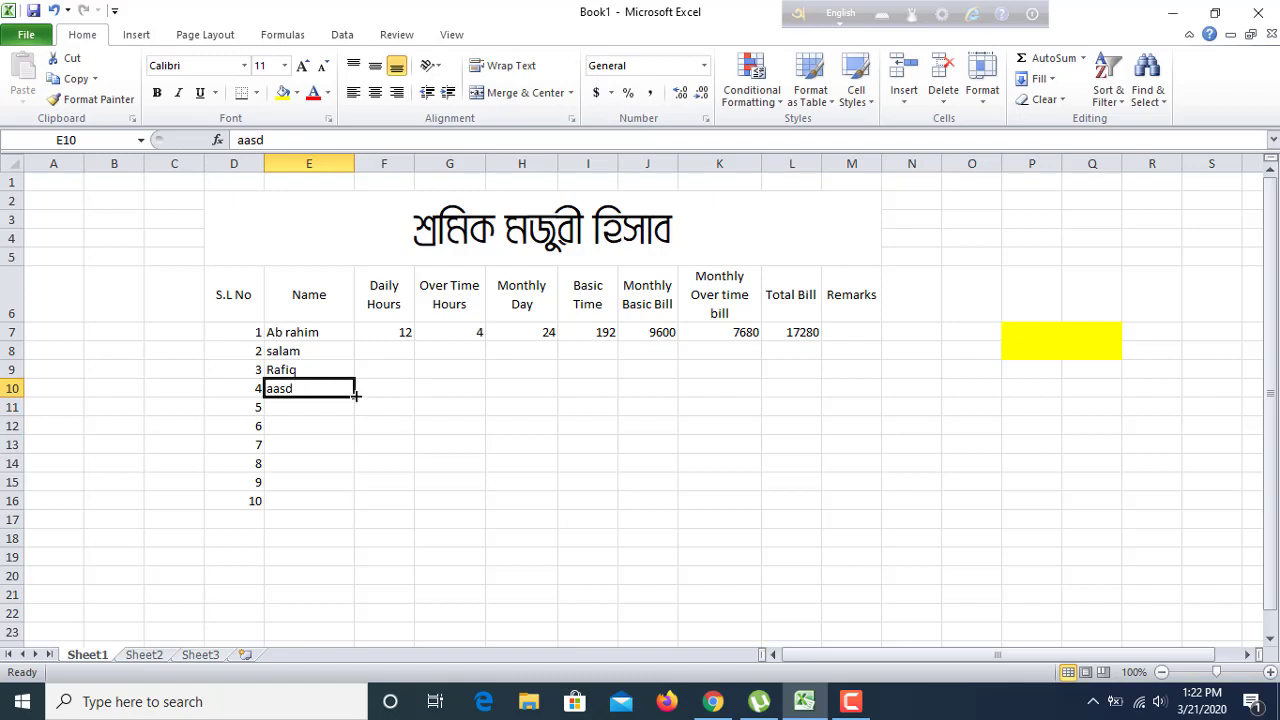
pyautogui.moveTo(354, 397); pyautogui.dragTo(357, 514)
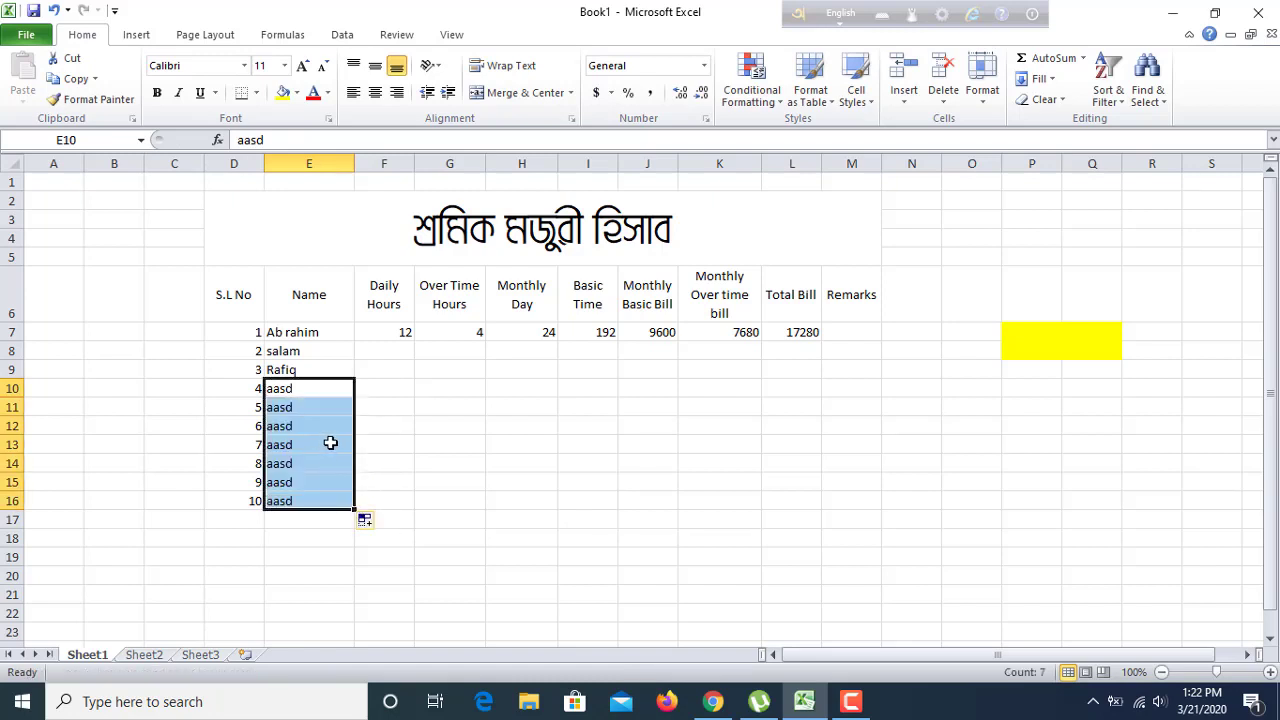
# - In E7, replace the lowercase initial of the name's second word with a capital R
pyautogui.doubleClick(291, 332)
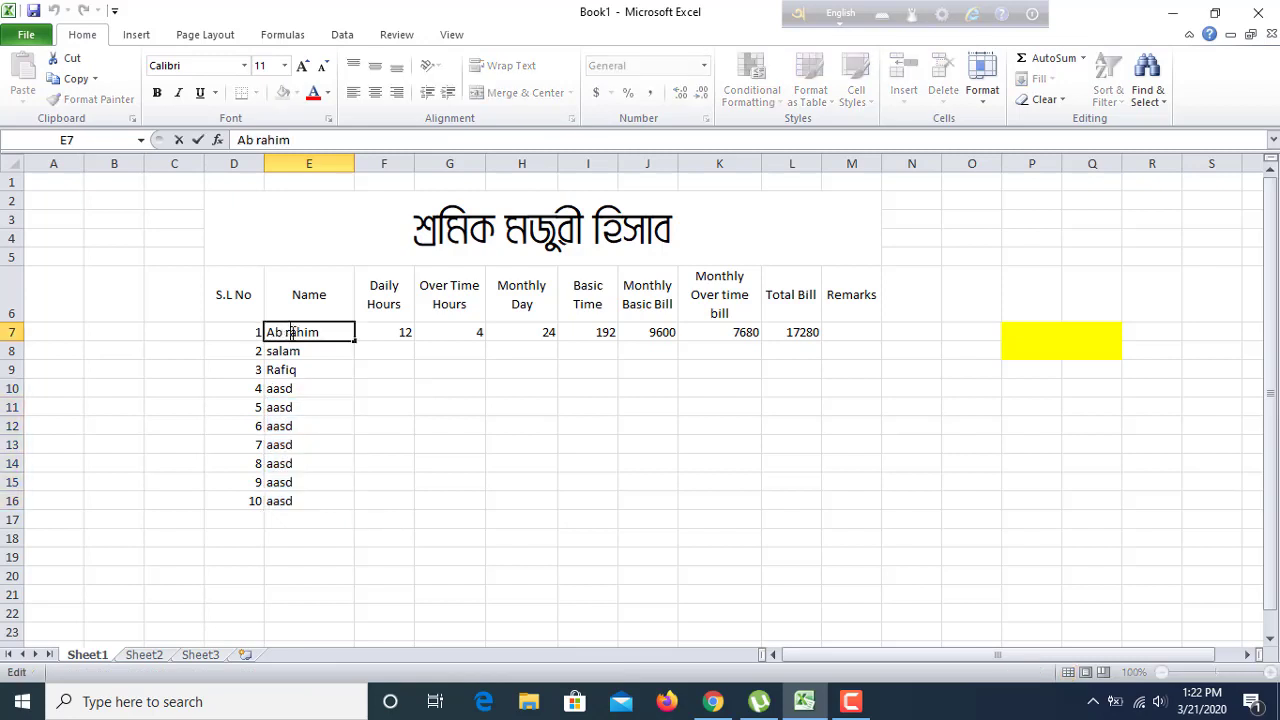
pyautogui.press('BackSpace')
pyautogui.write('R')
pyautogui.click(384, 365)
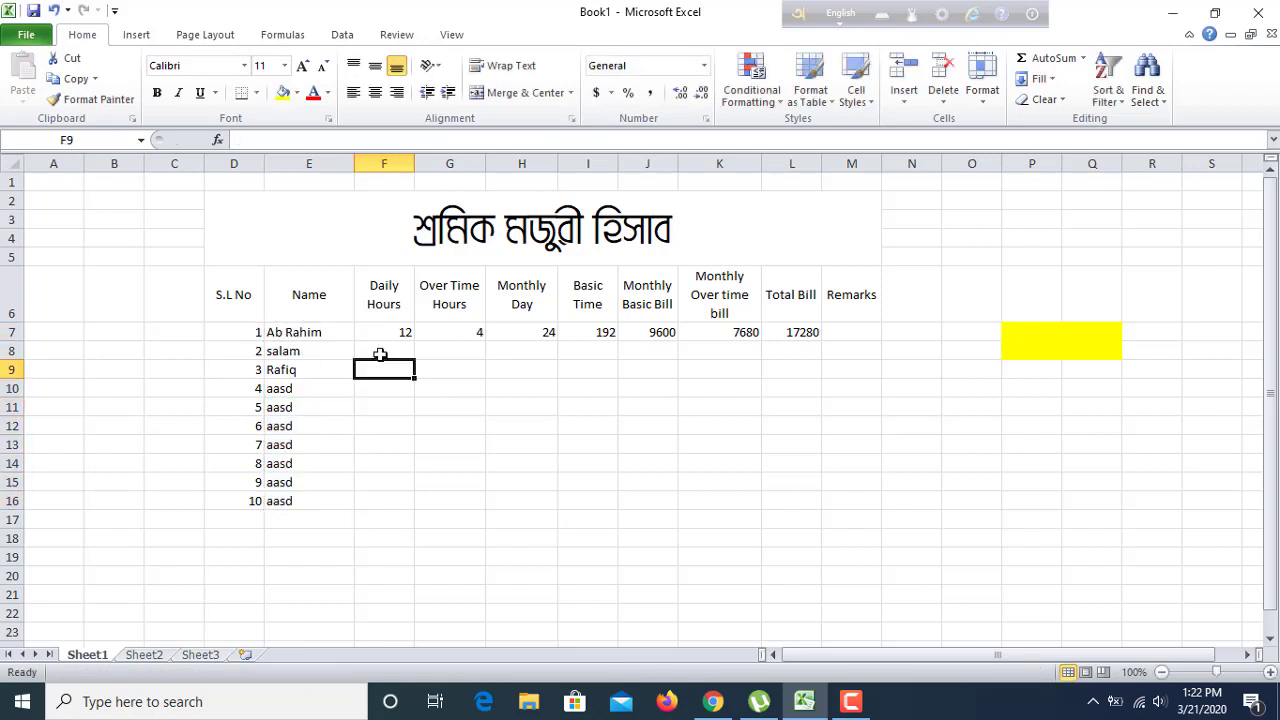
# - Enter Daily Hours 10, 11, 14 and 13 in F8:F11, correcting F11 to 13
pyautogui.click(380, 353)
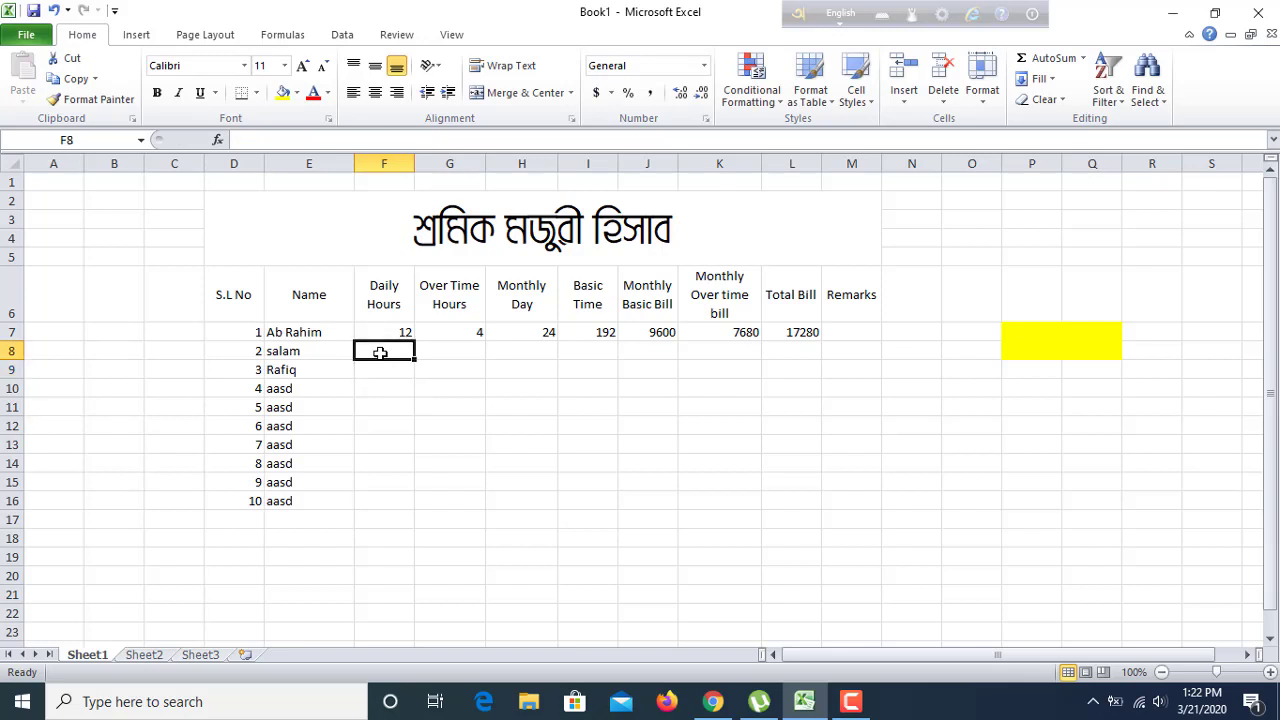
pyautogui.write('10')
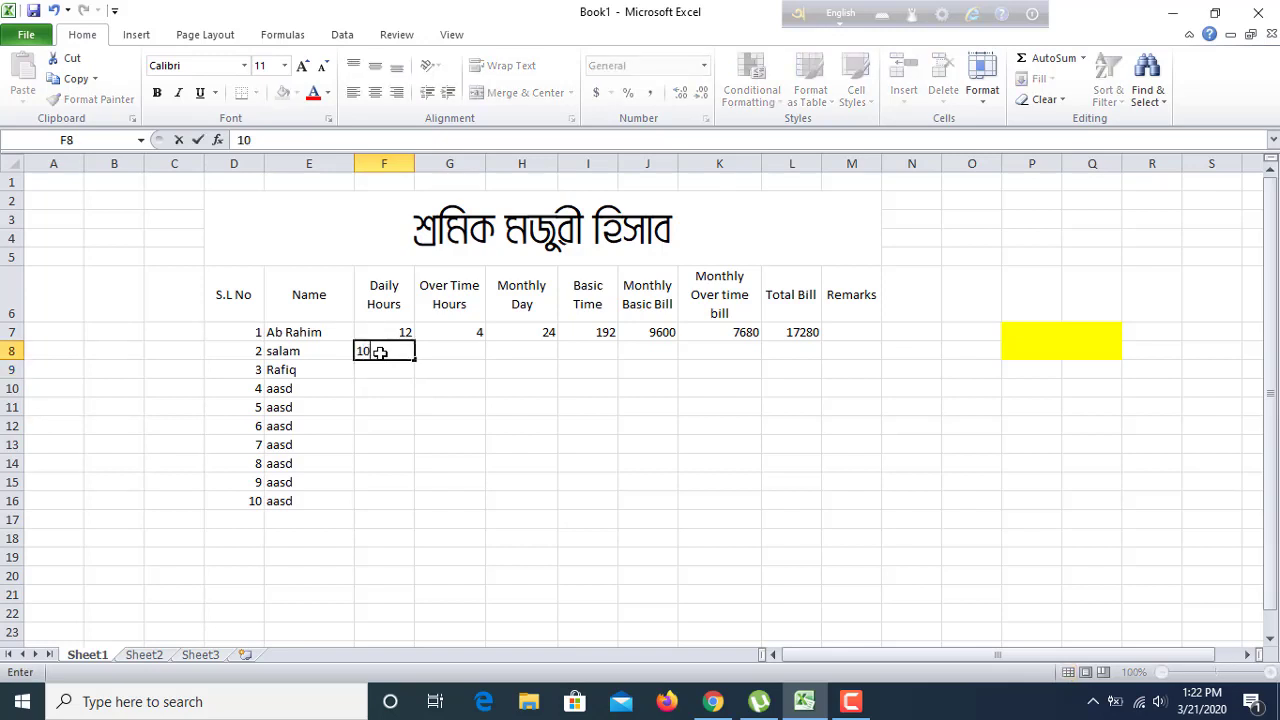
pyautogui.click(376, 370)
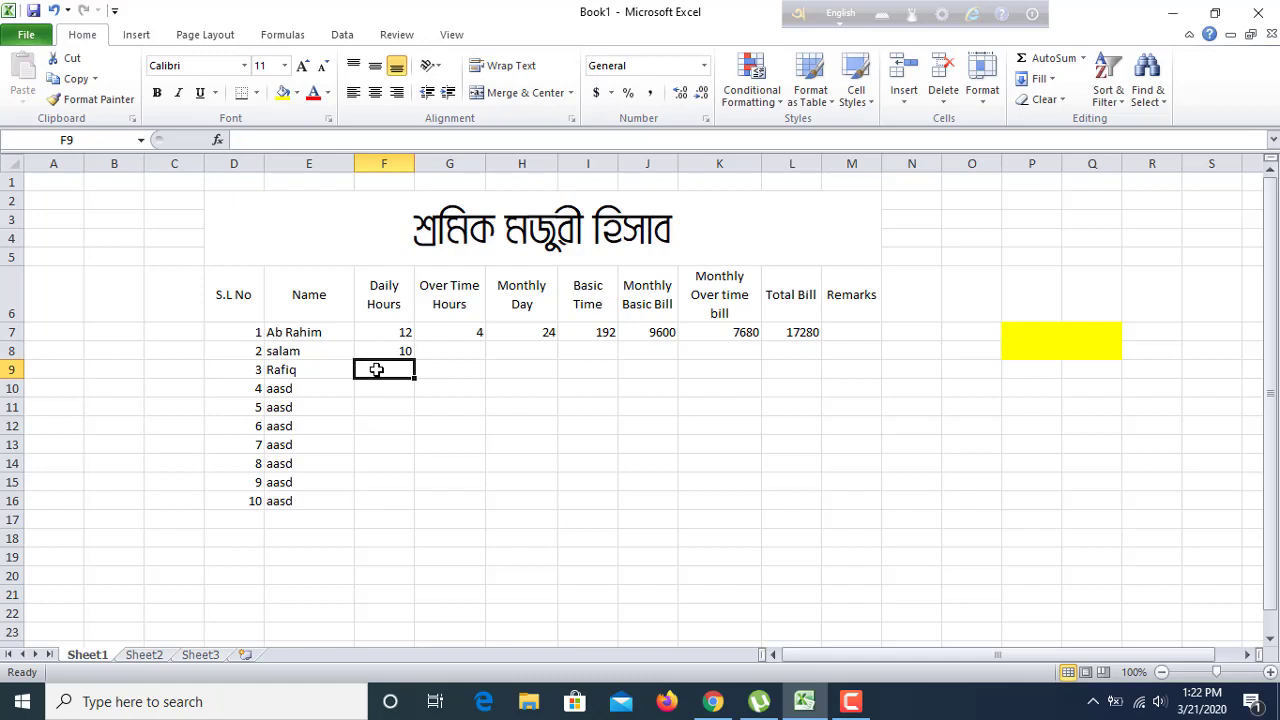
pyautogui.write('11')
pyautogui.click(376, 388)
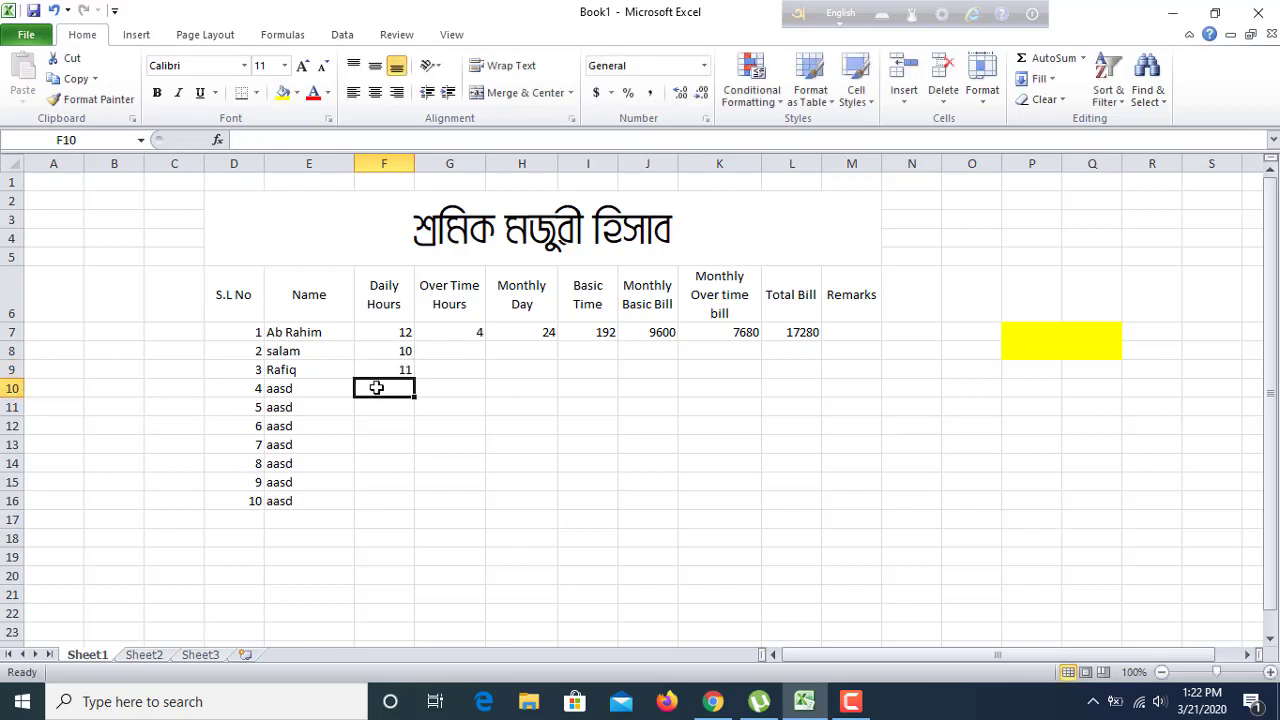
pyautogui.write('14')
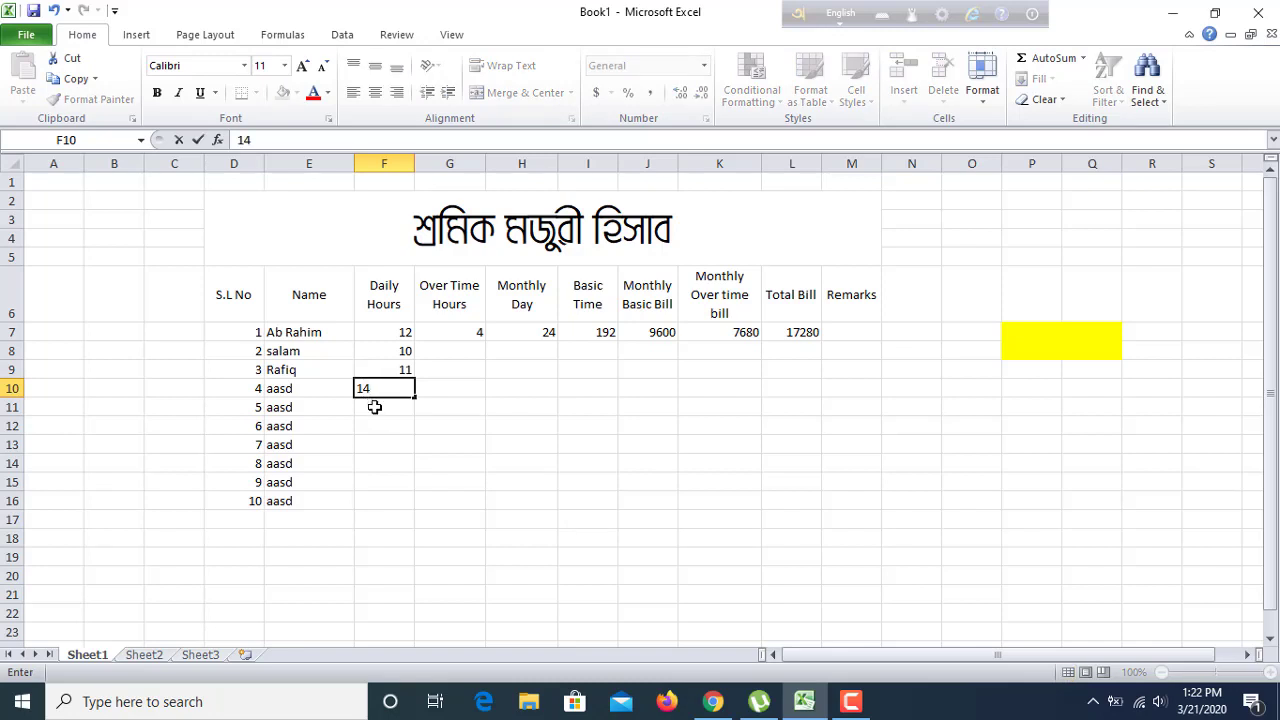
pyautogui.click(374, 407)
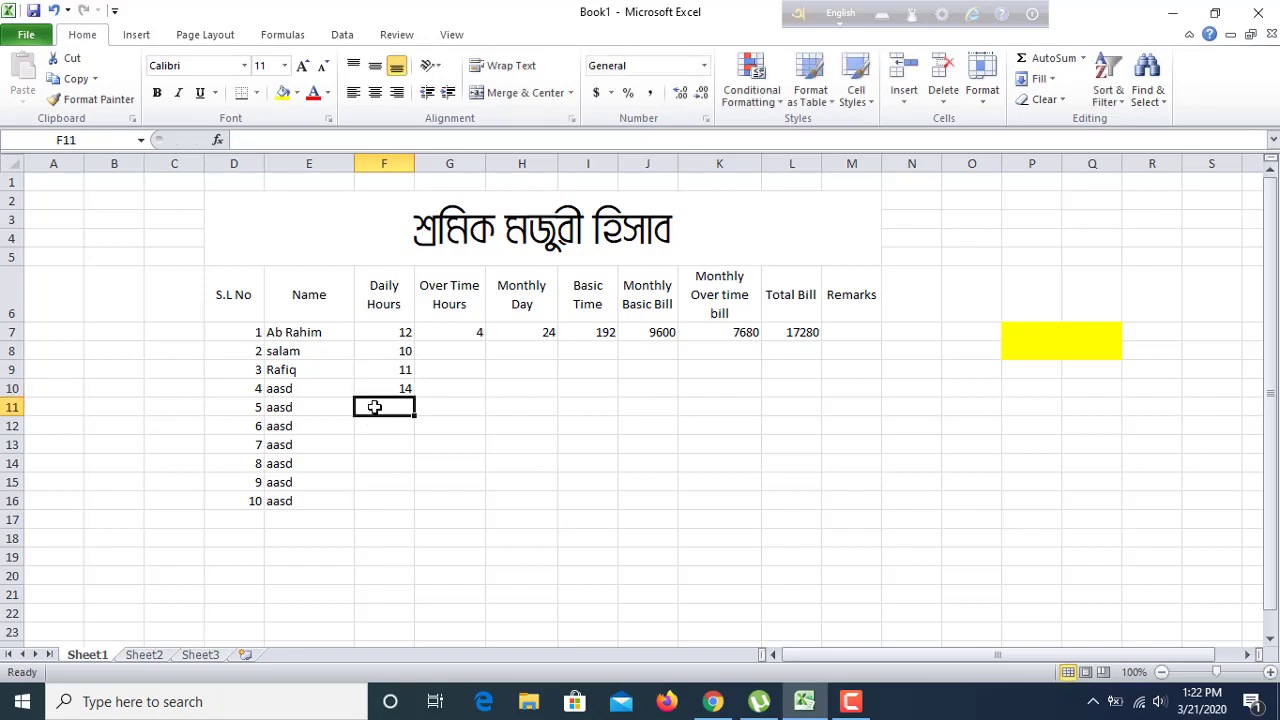
pyautogui.write('1')
pyautogui.press('Return')
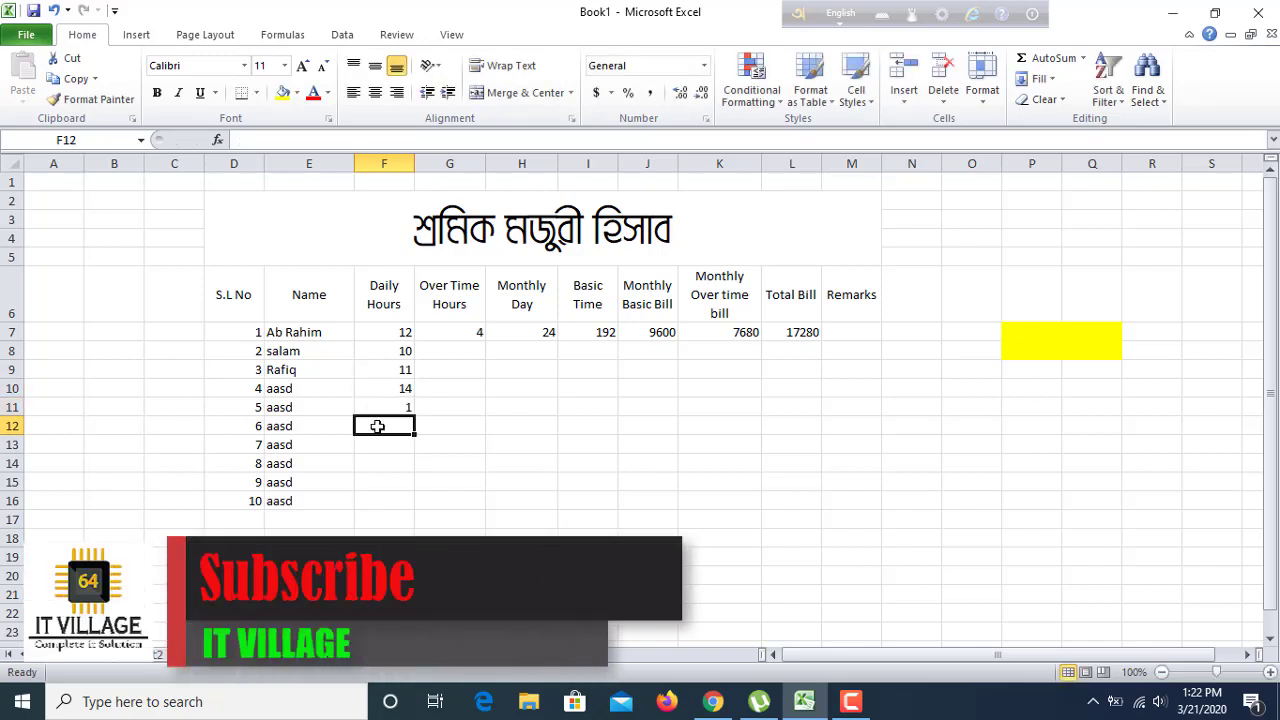
pyautogui.doubleClick(385, 407)
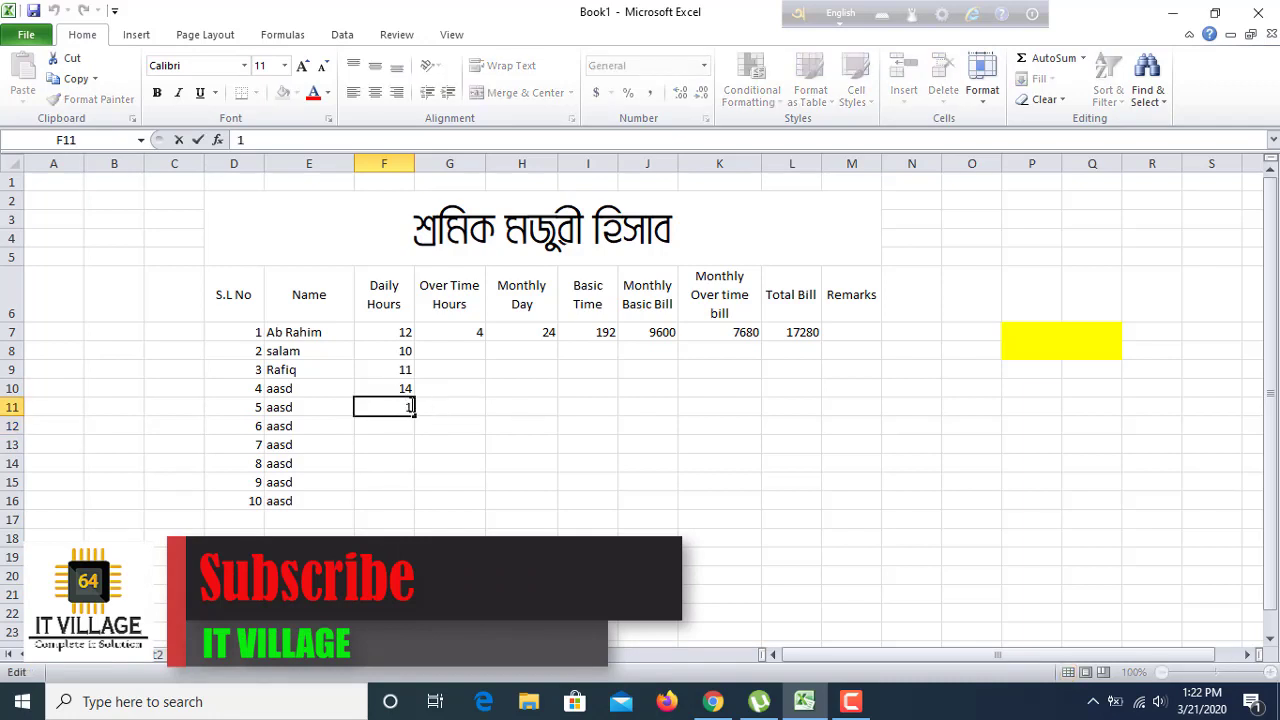
pyautogui.write('3')
pyautogui.click(398, 425)
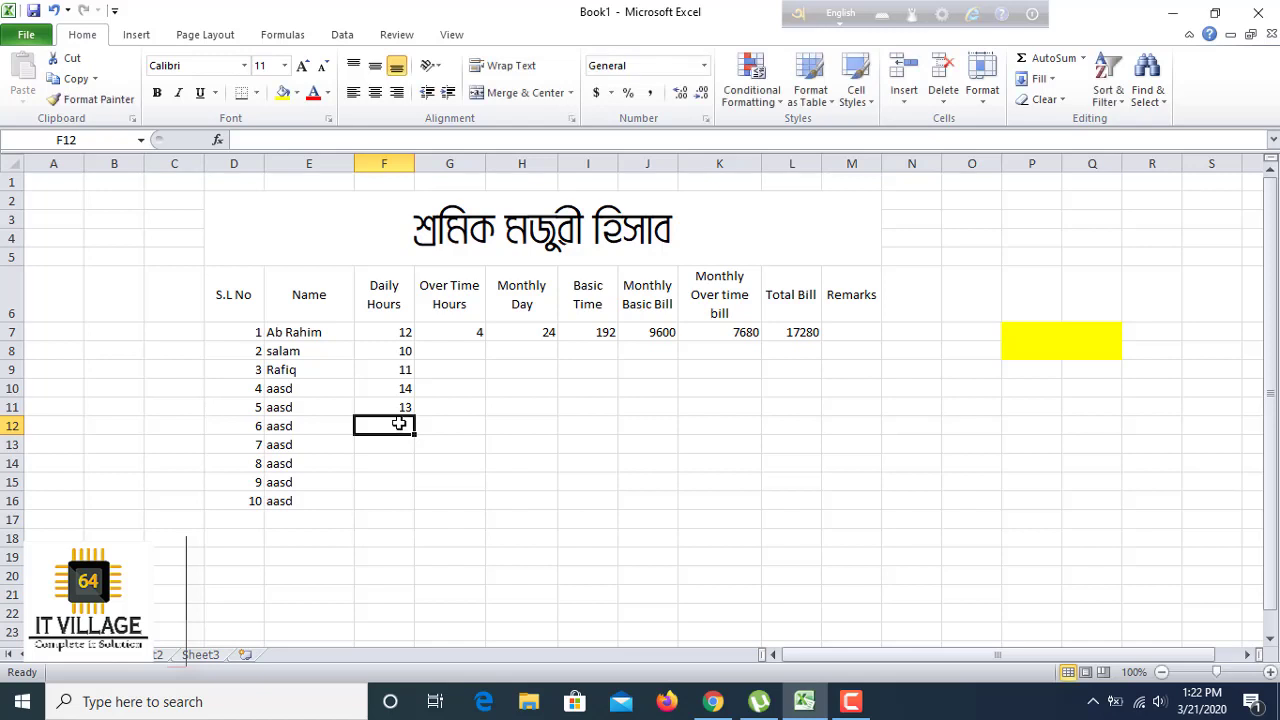
# - Enter Daily Hours 15, 10, 8, 9 and 10 in F12:F16
pyautogui.write('15')
pyautogui.click(398, 441)
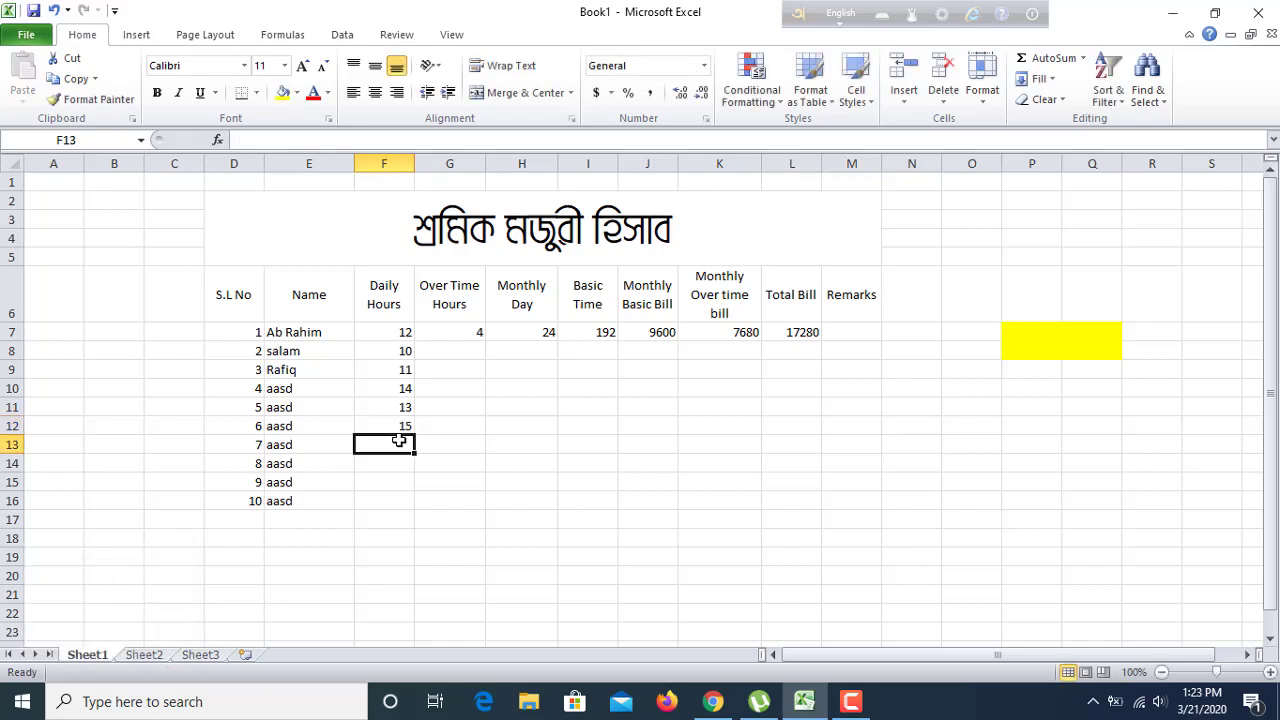
pyautogui.write('1')
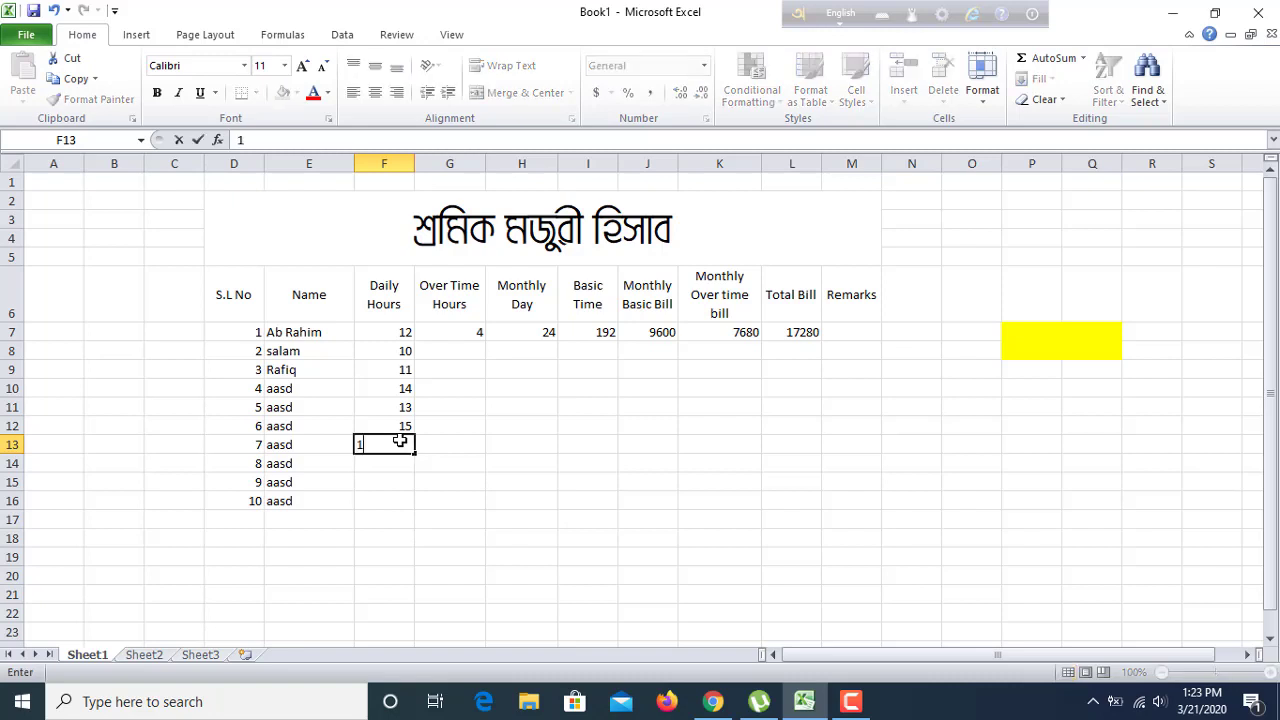
pyautogui.write('0')
pyautogui.click(395, 462)
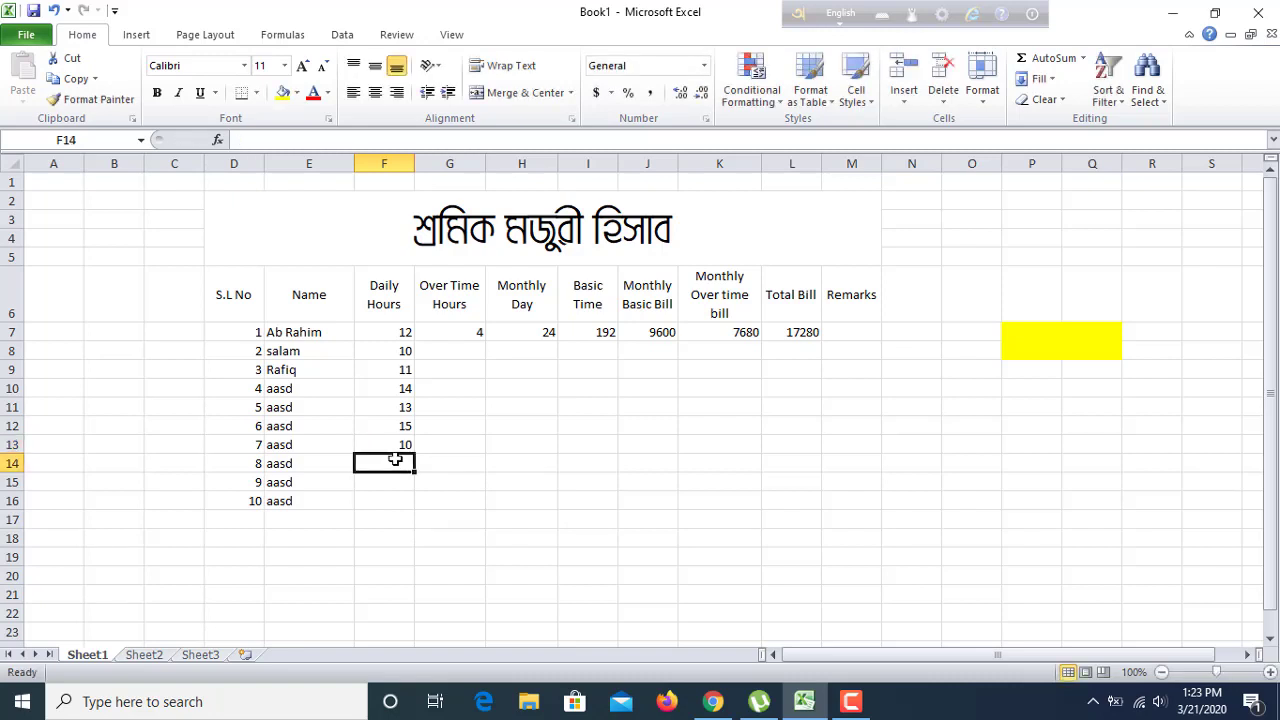
pyautogui.write('8')
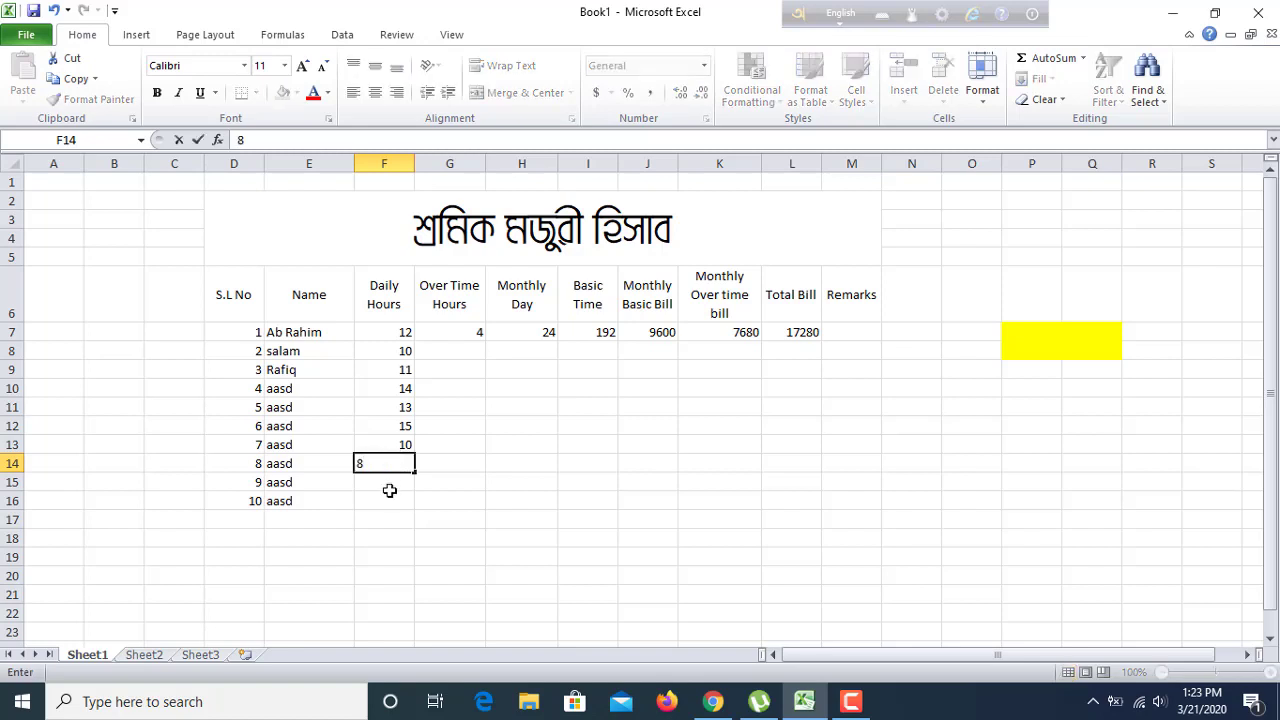
pyautogui.click(389, 480)
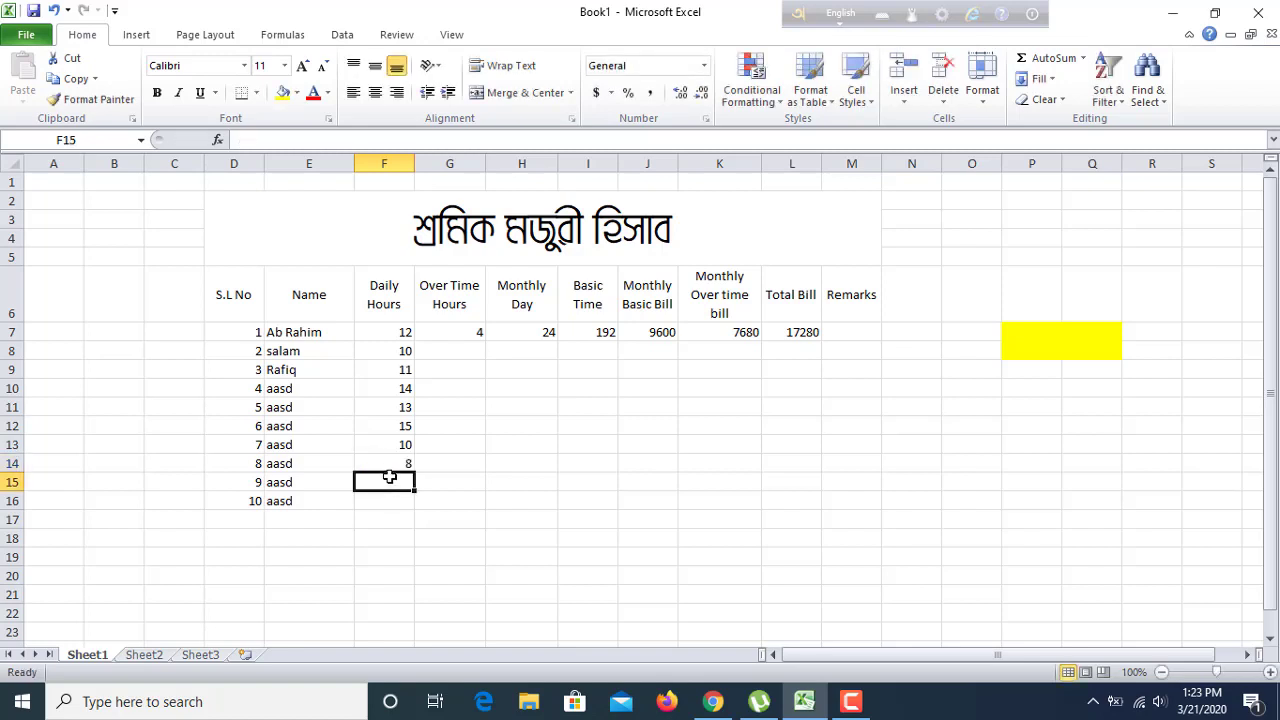
pyautogui.write('9')
pyautogui.click(380, 499)
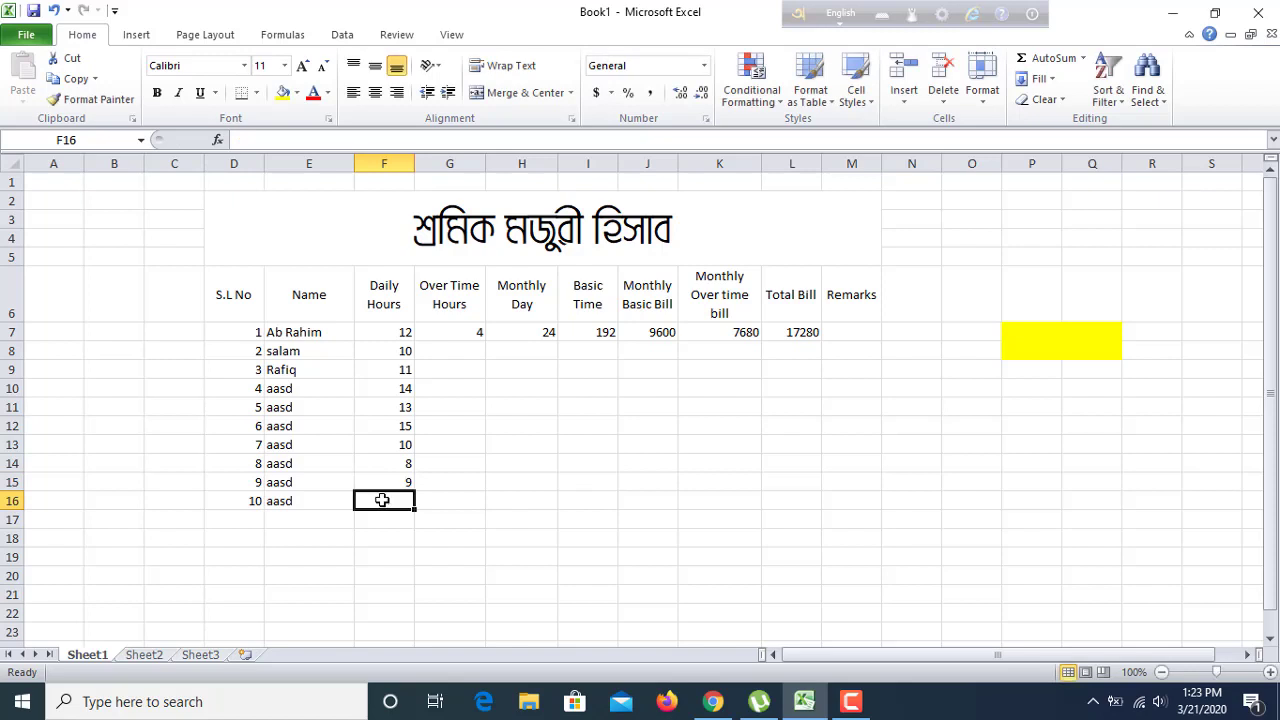
pyautogui.write('10')
pyautogui.click(452, 516)
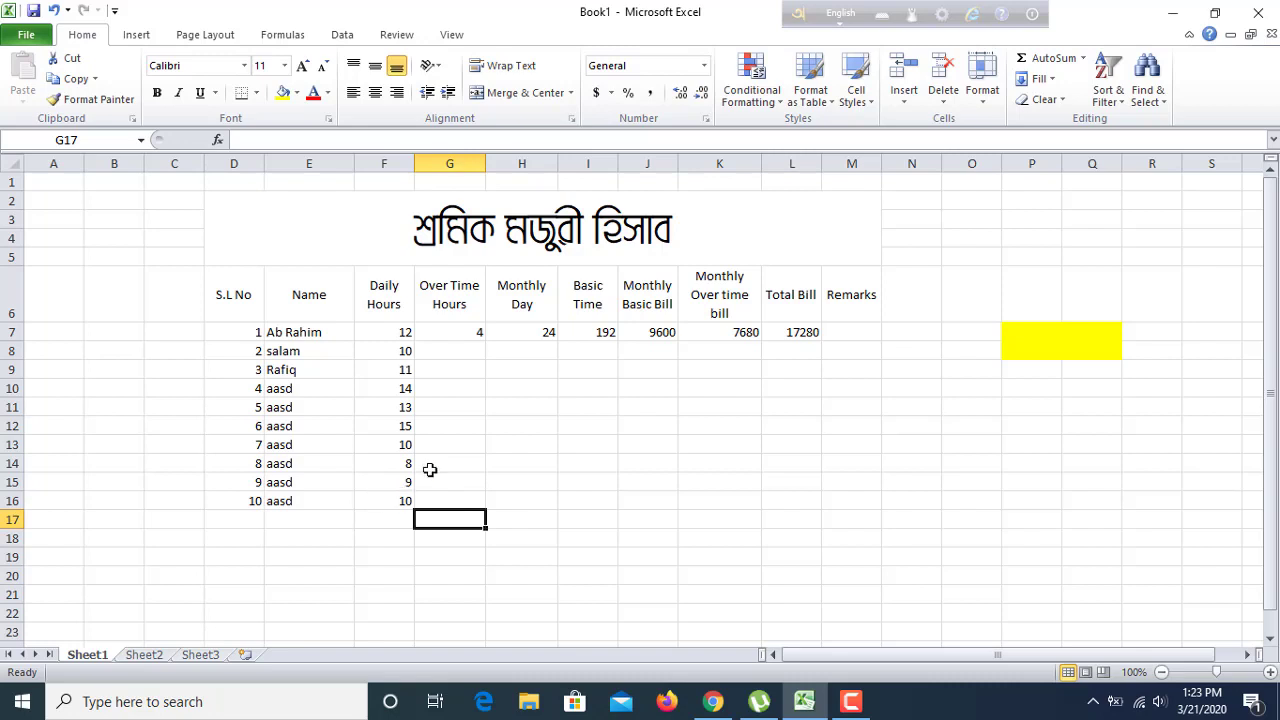
# - Fill the =IF(F7>8,F7-8) overtime formula from G7 down through G16
pyautogui.click(458, 355)
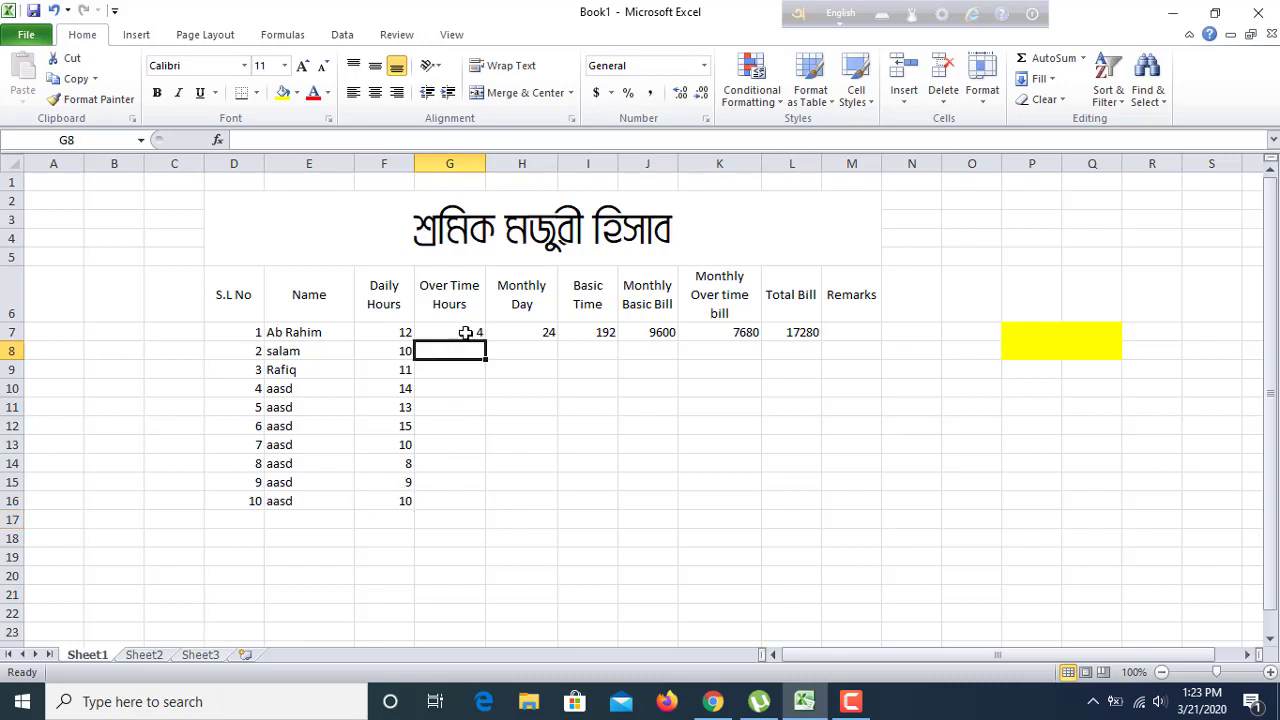
pyautogui.click(465, 332)
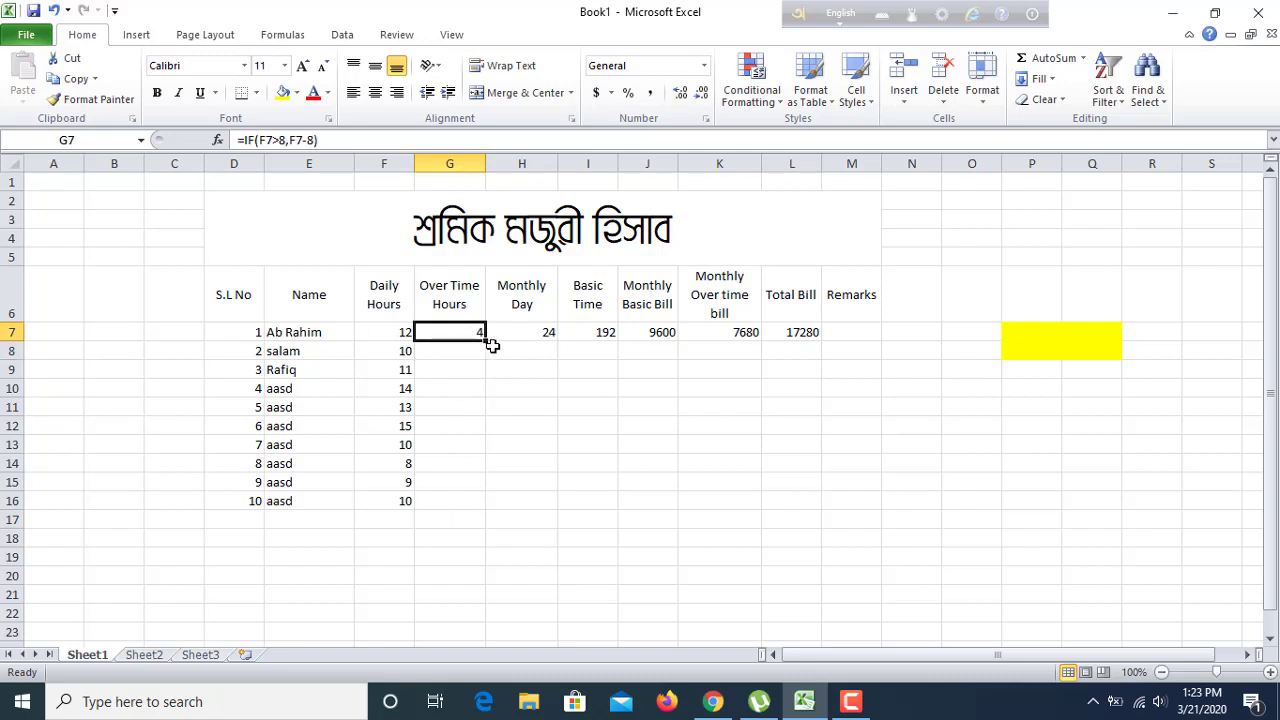
pyautogui.moveTo(487, 342); pyautogui.dragTo(483, 507)
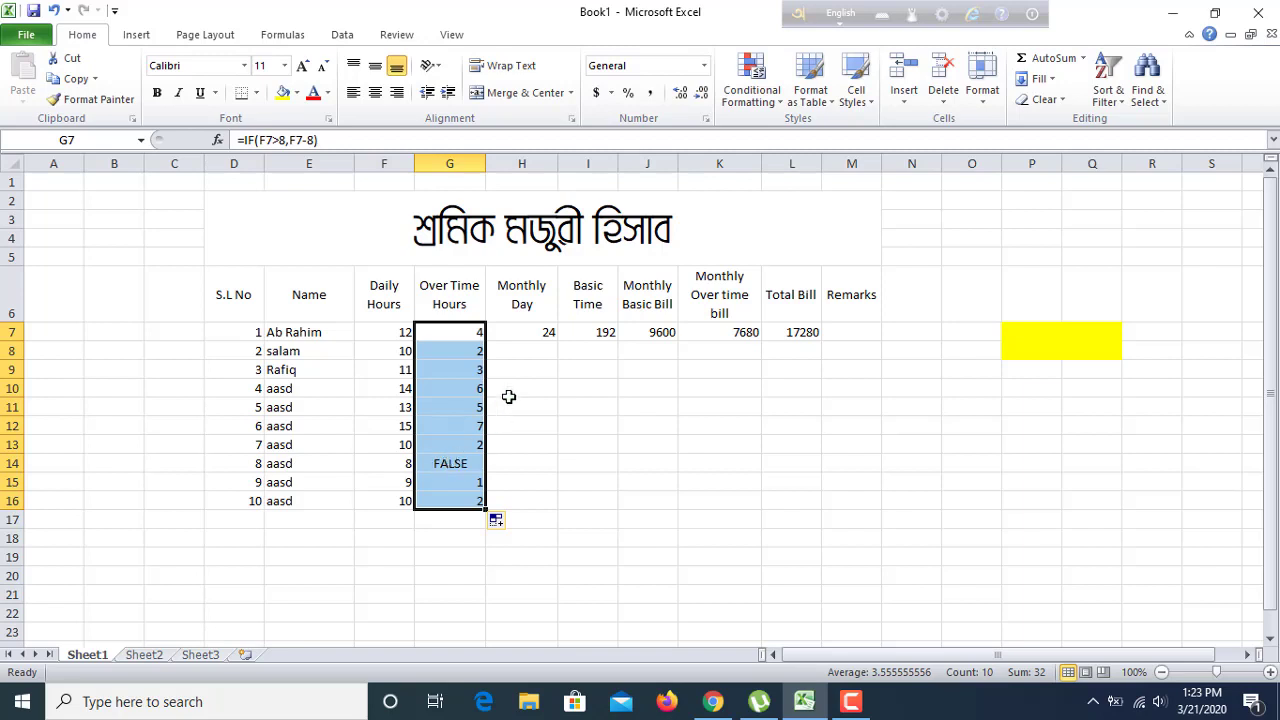
pyautogui.click(521, 350)
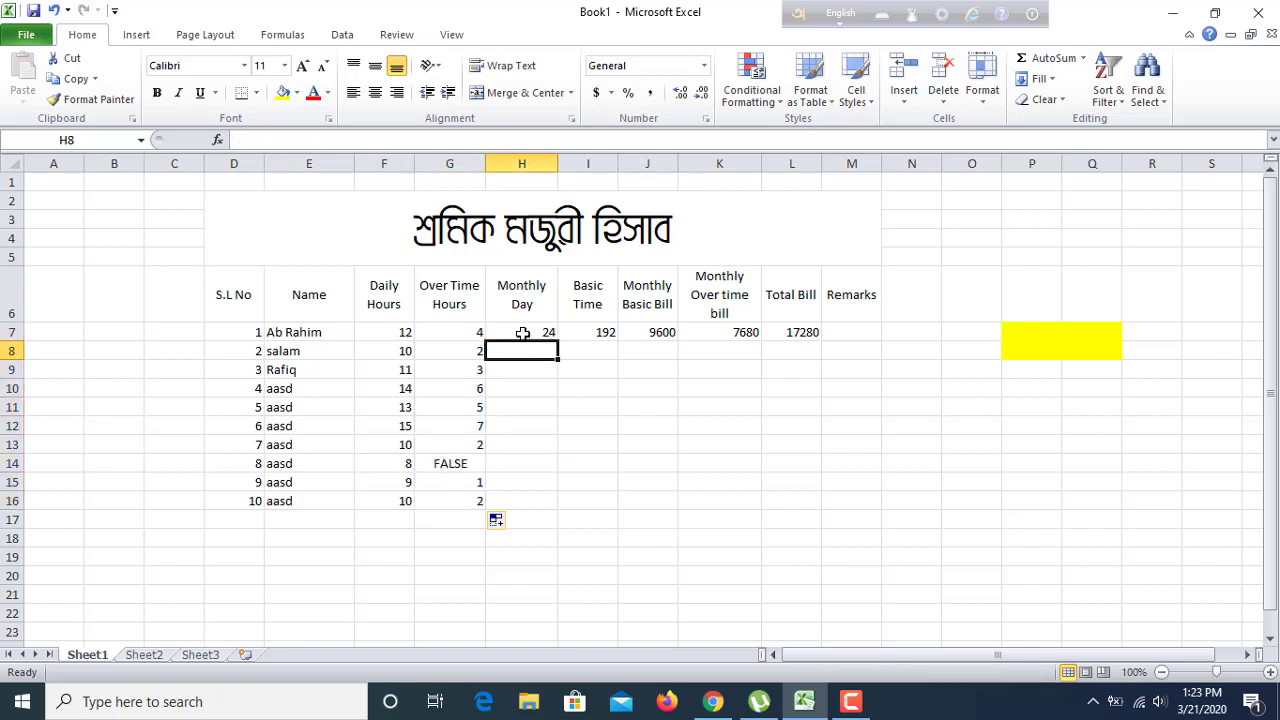
# - Enter Monthly Days 25, 23, 22, 26, 27 and 27 in H8:H13
pyautogui.click(544, 332)
pyautogui.click(545, 351)
pyautogui.write('25')
pyautogui.click(536, 372)
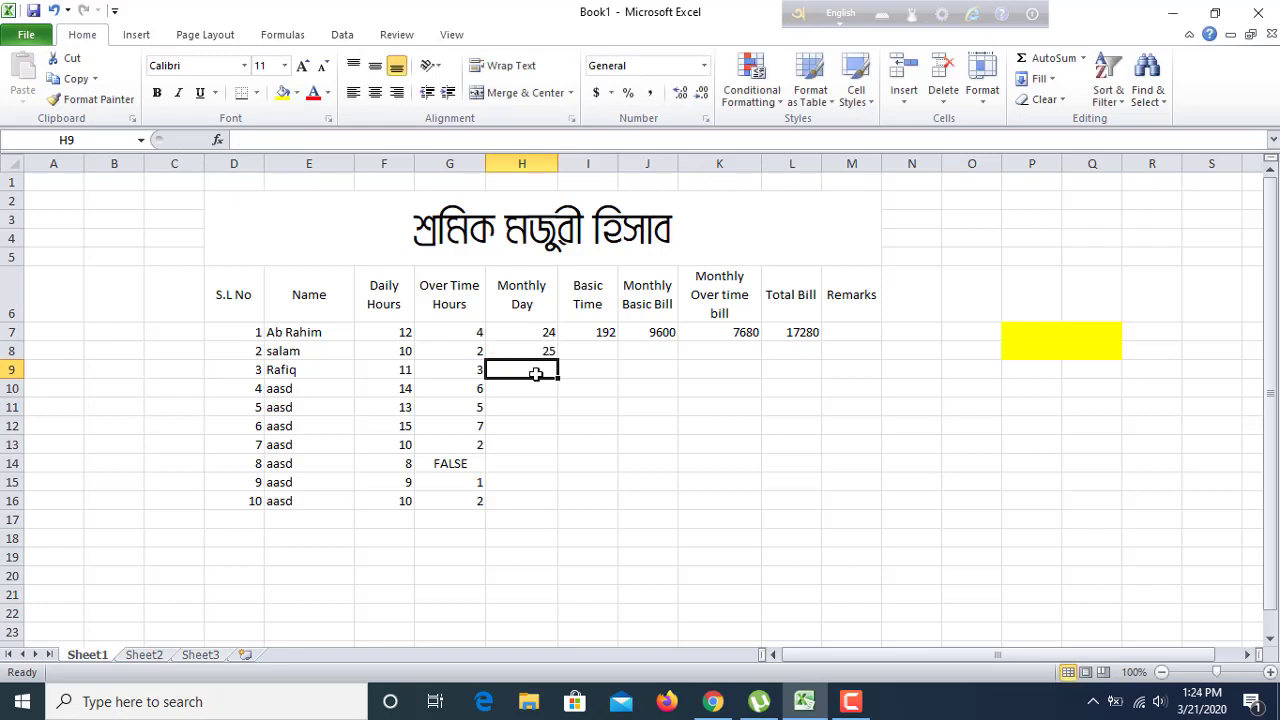
pyautogui.write('23')
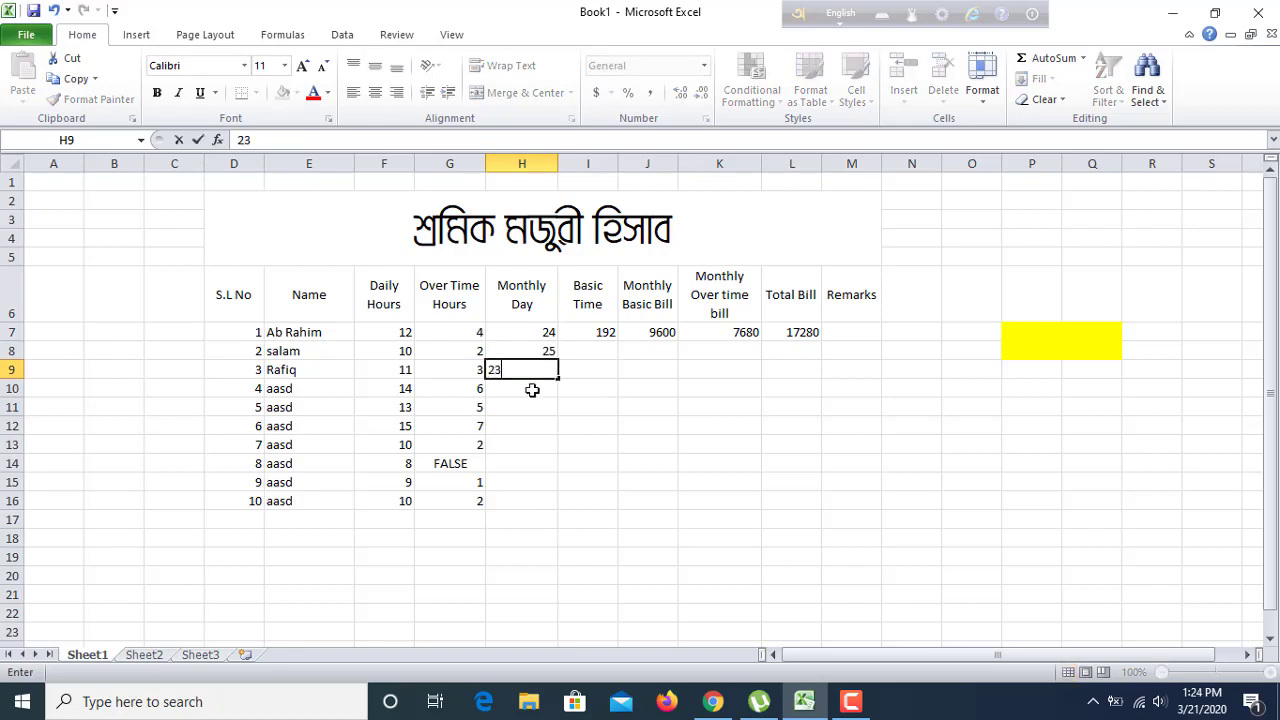
pyautogui.click(531, 389)
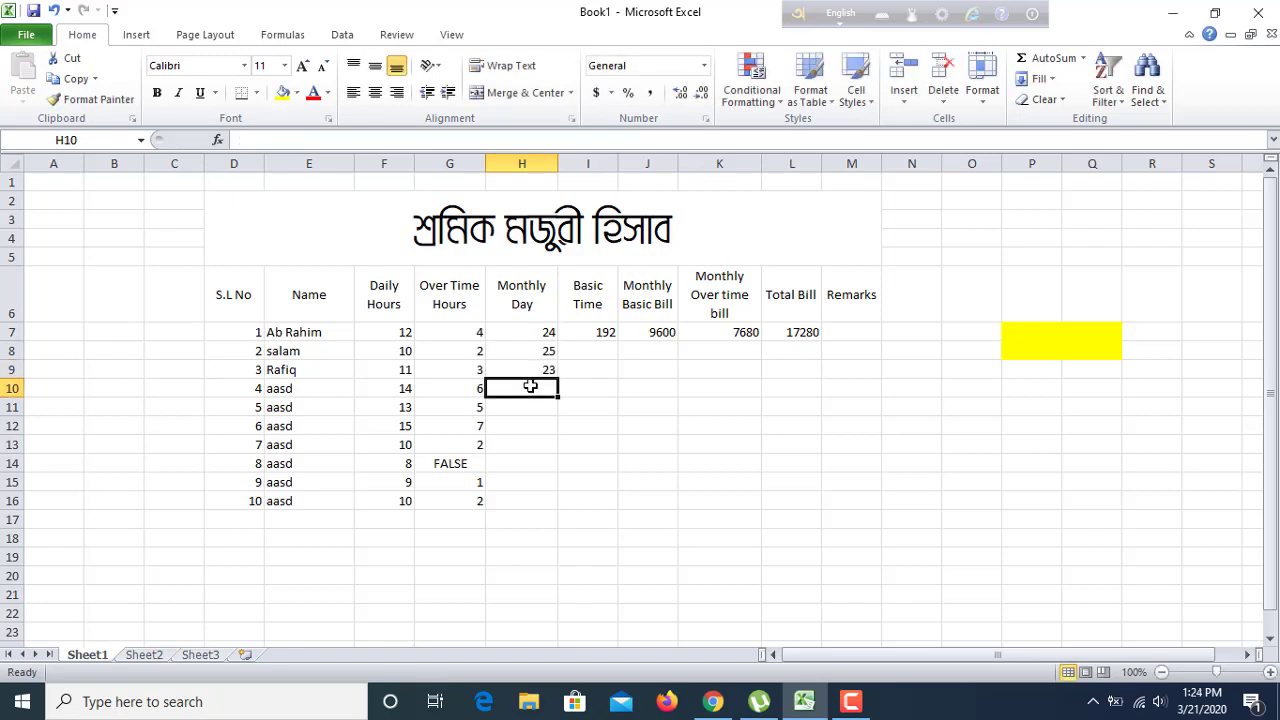
pyautogui.write('22')
pyautogui.click(532, 404)
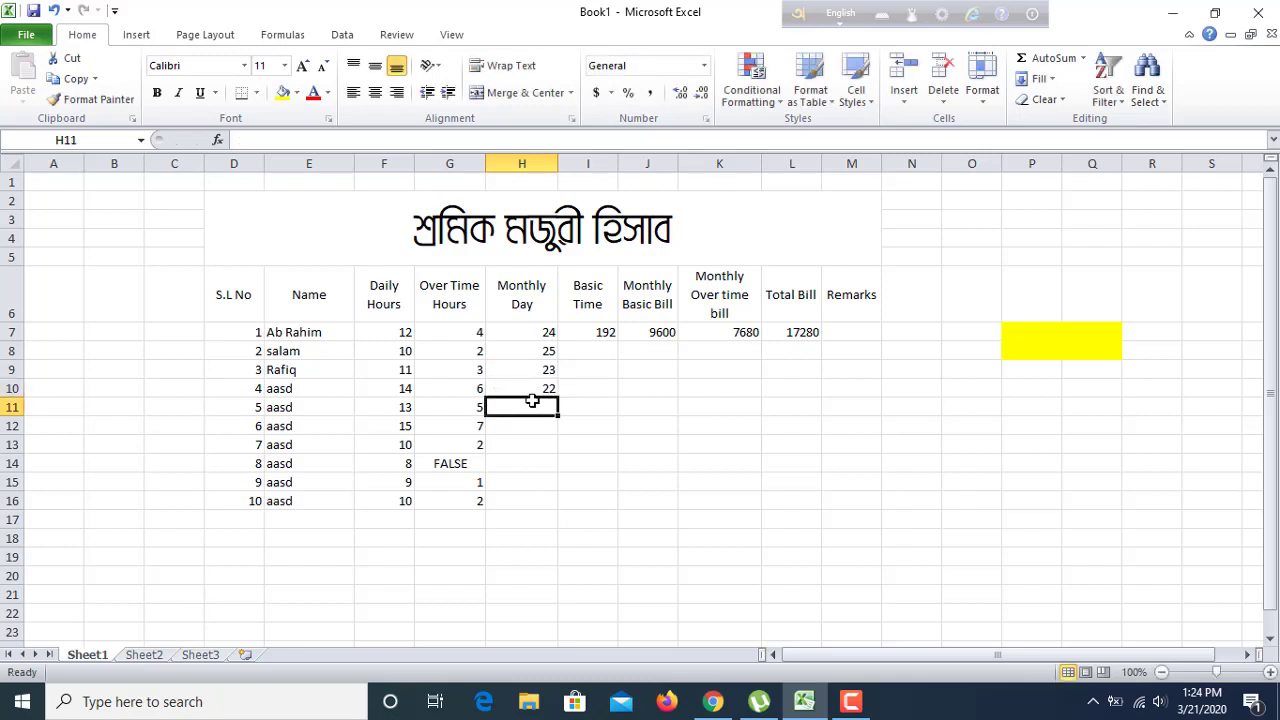
pyautogui.write('26')
pyautogui.click(523, 423)
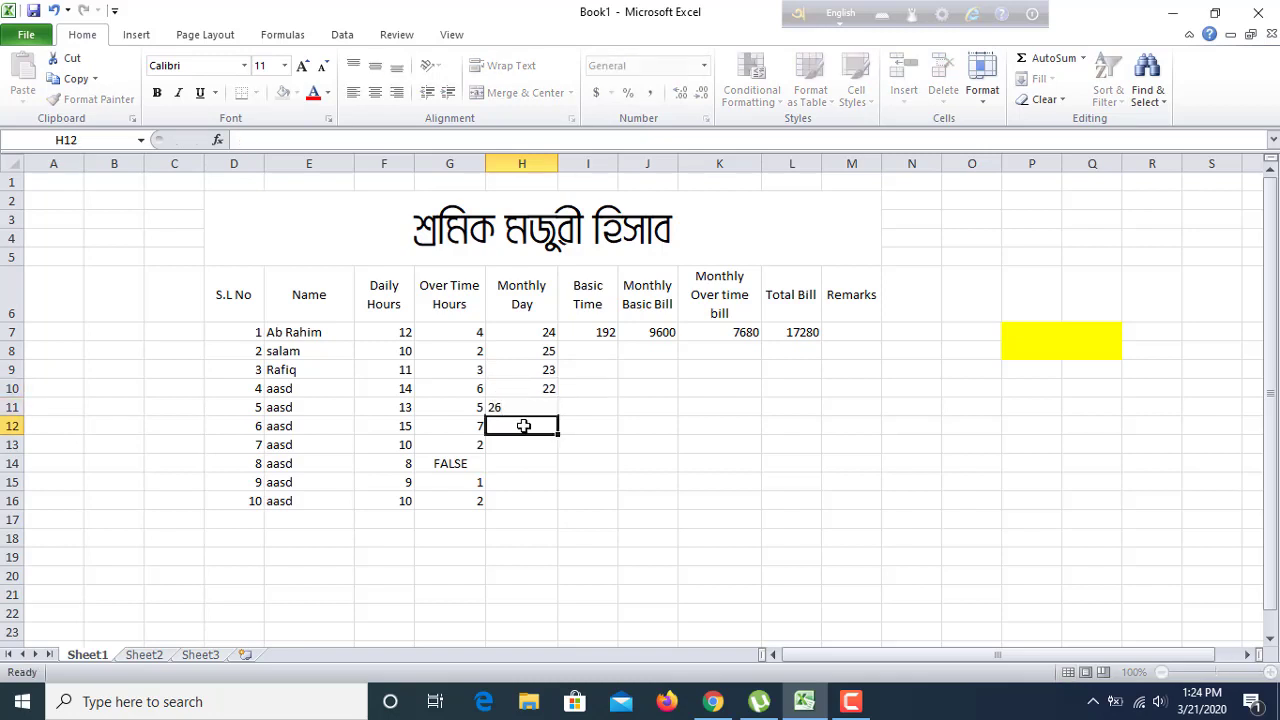
pyautogui.write('27')
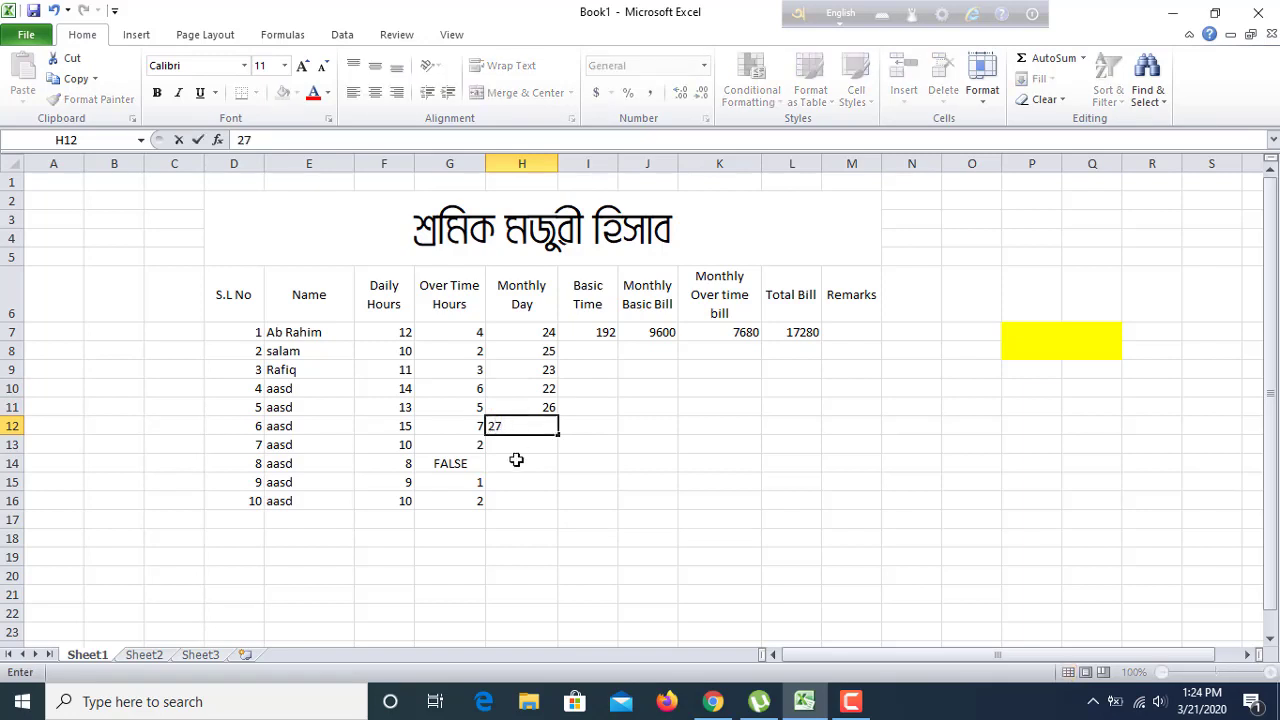
pyautogui.click(521, 442)
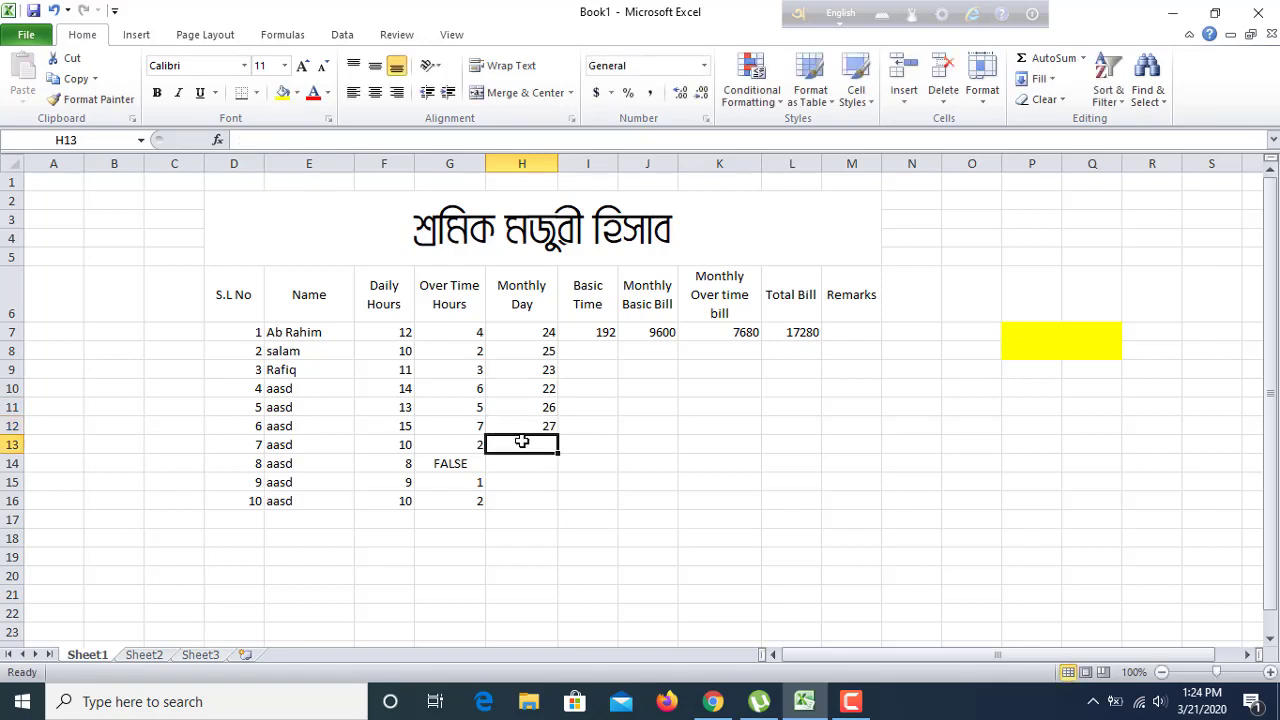
pyautogui.write('27')
# - Enter 26 in H15, 25 in H16 and 24 in the empty H14
pyautogui.click(528, 477)
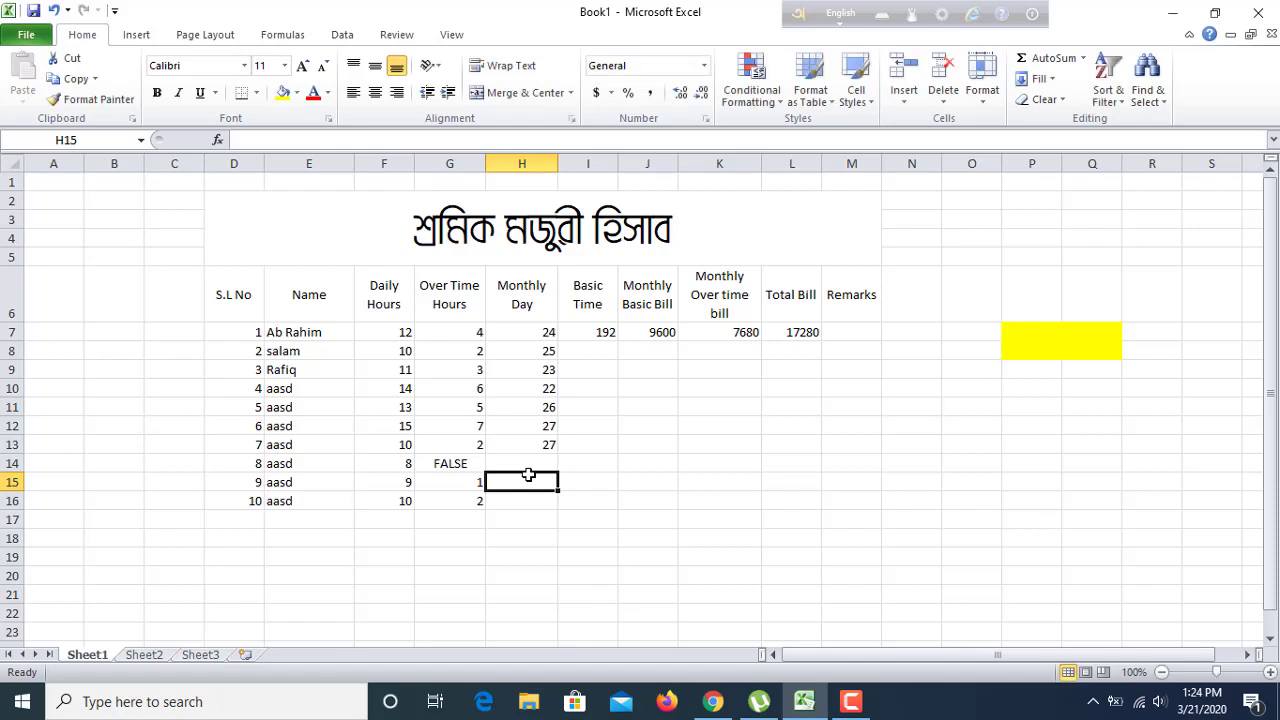
pyautogui.write('26')
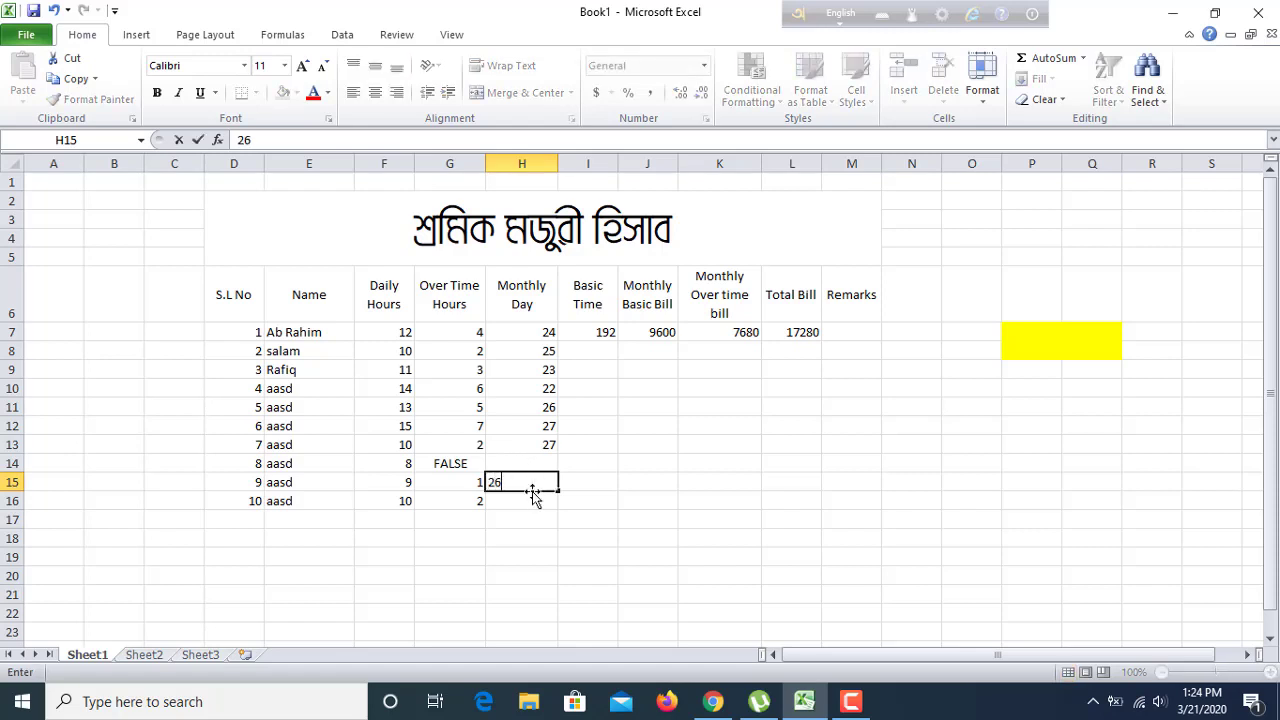
pyautogui.hotkey('ctrl', 'Return')
pyautogui.click(538, 503)
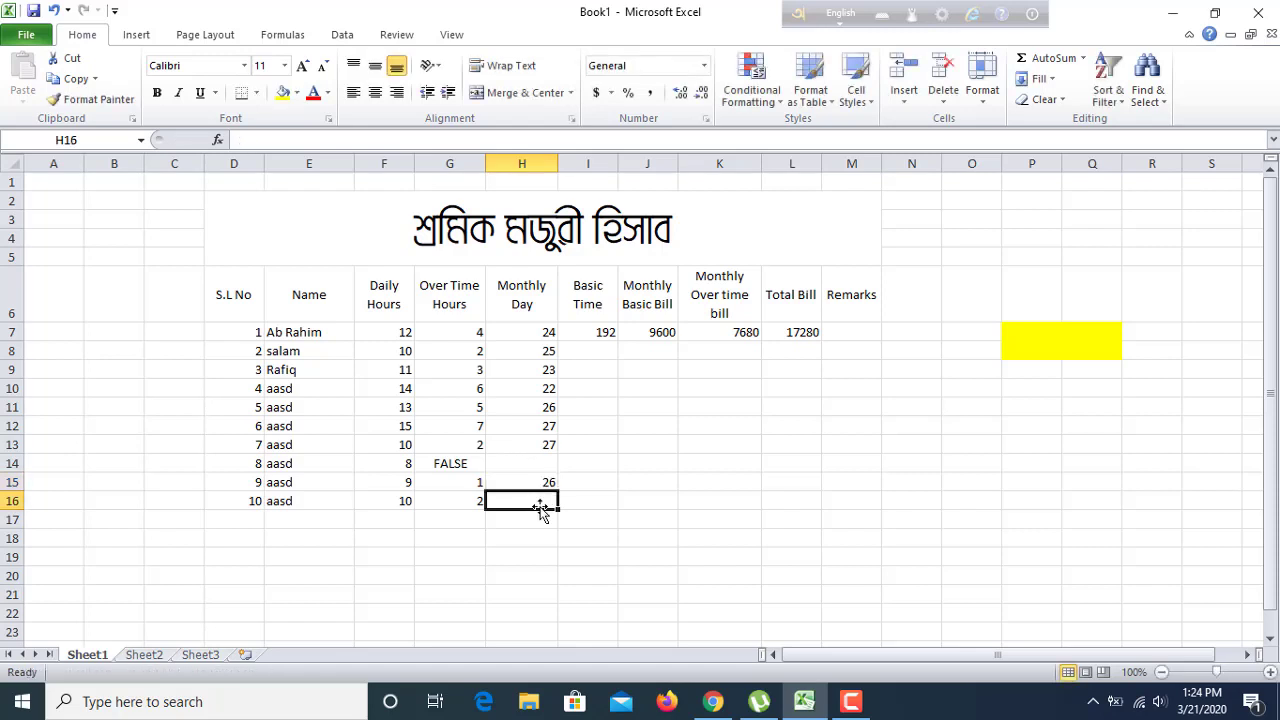
pyautogui.write('25')
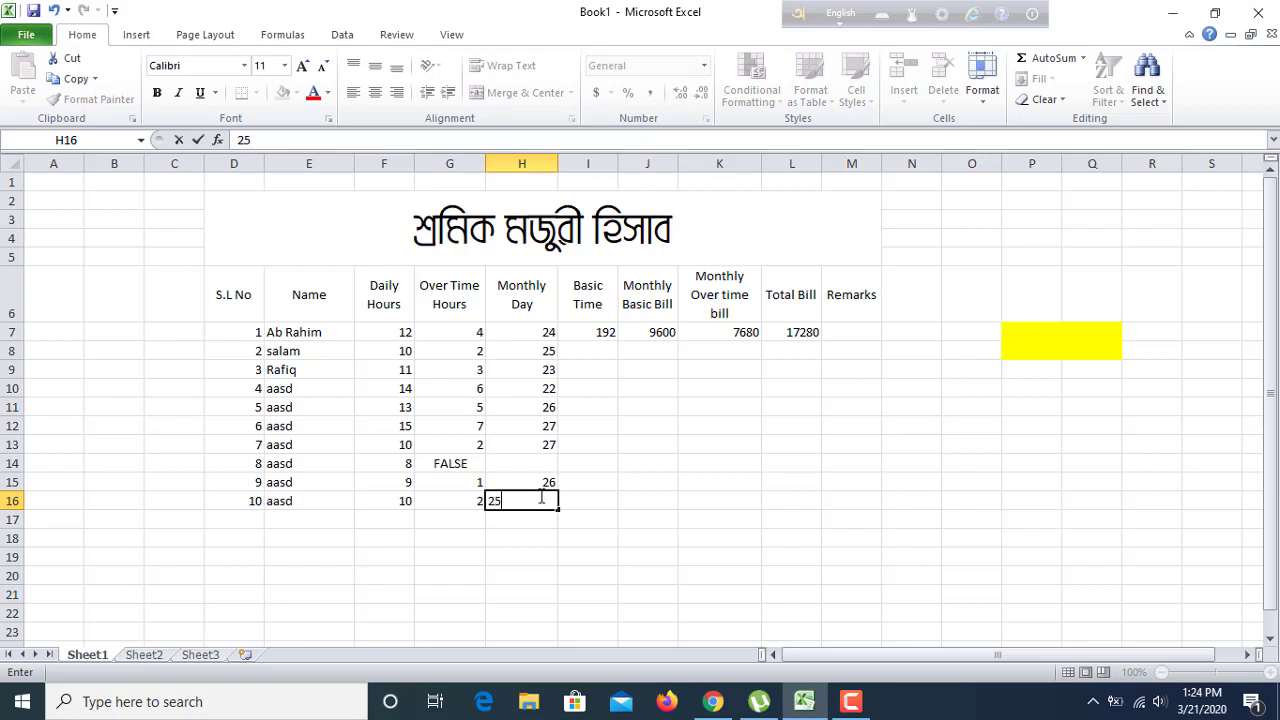
pyautogui.click(536, 516)
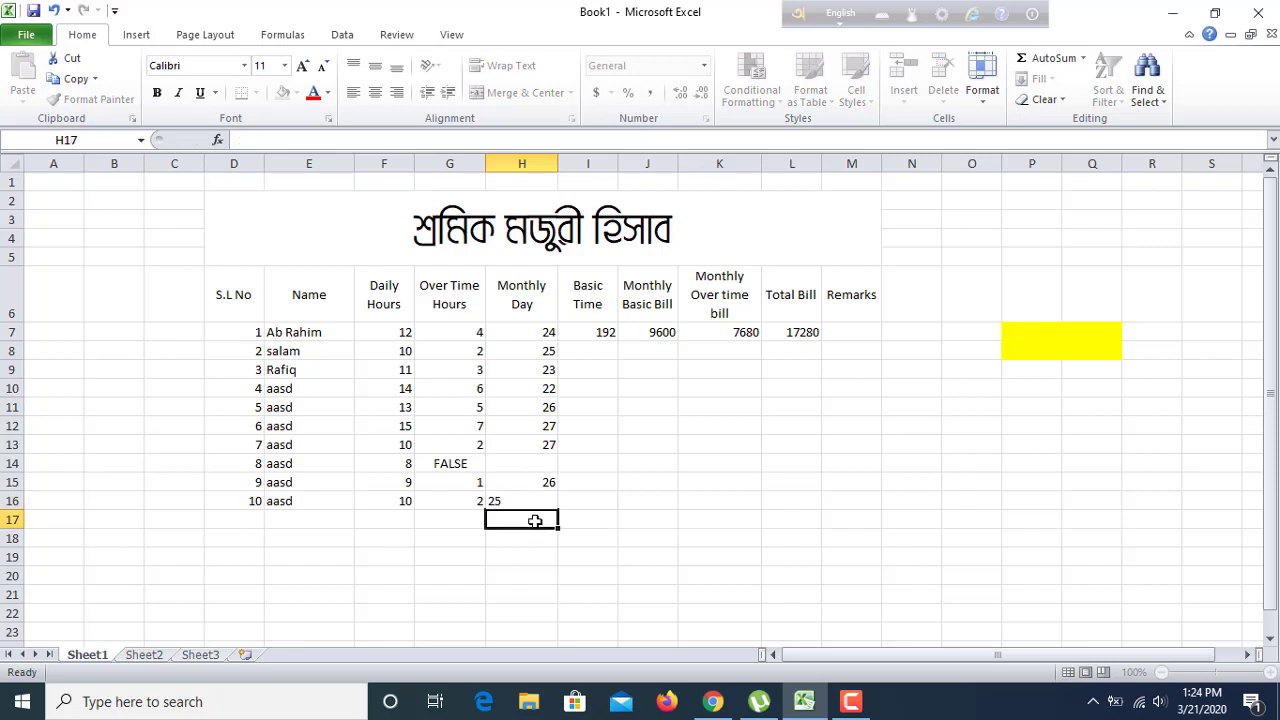
pyautogui.click(538, 463)
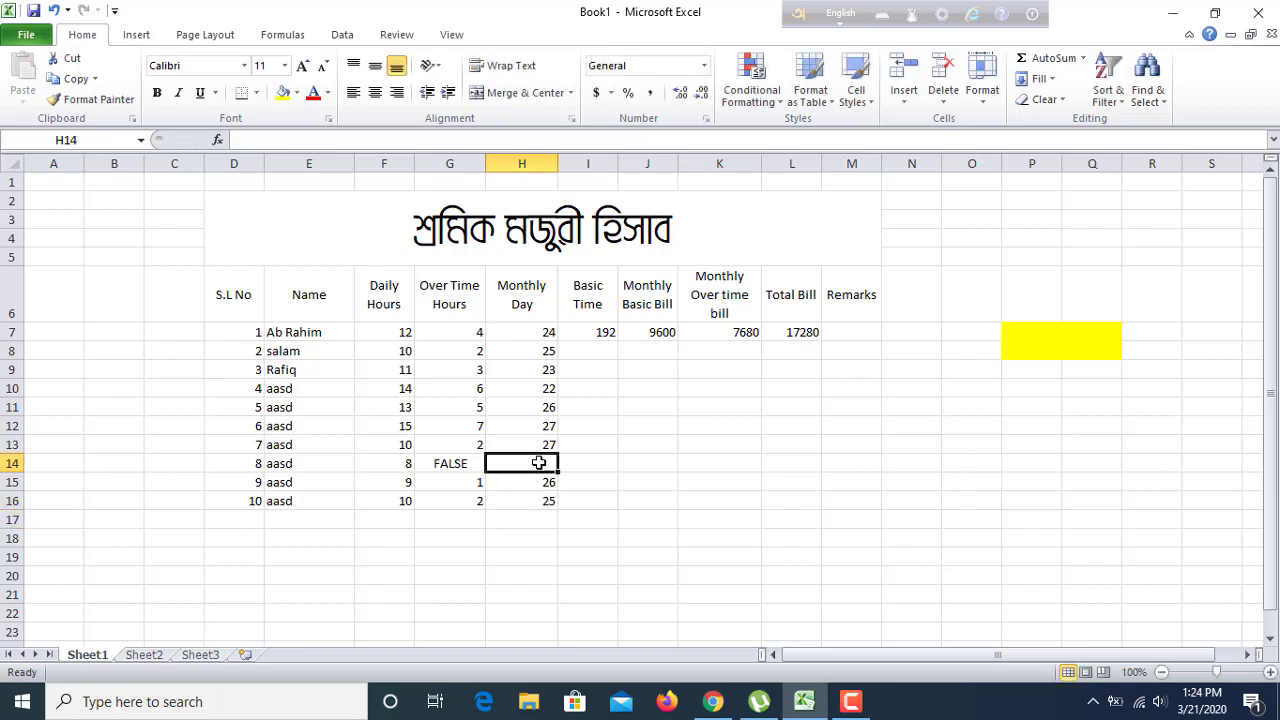
pyautogui.write('24')
pyautogui.click(620, 471)
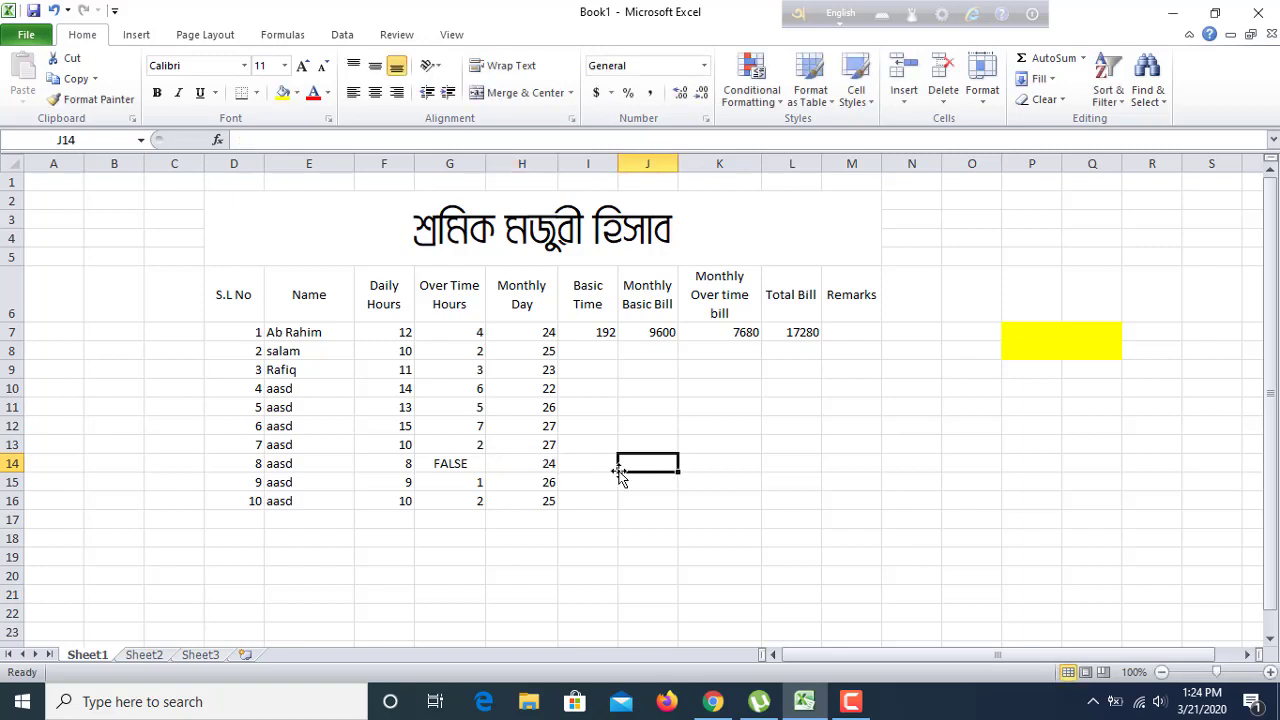
pyautogui.click(592, 352)
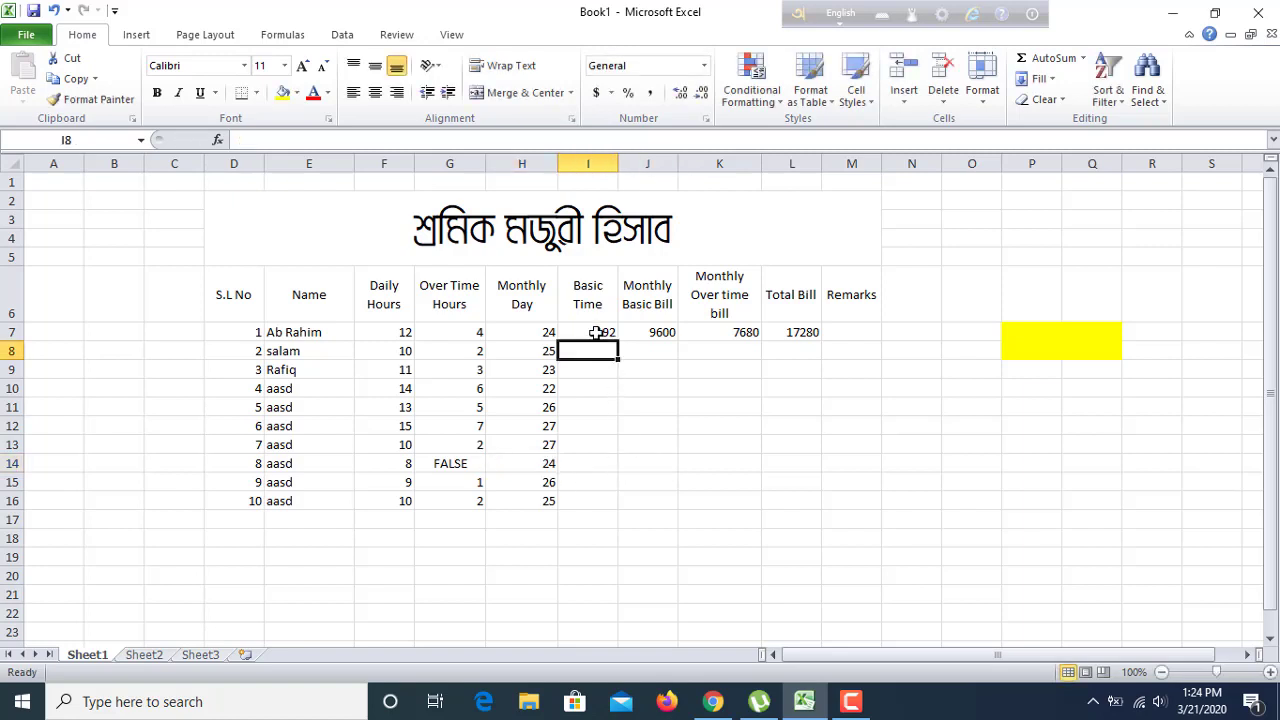
# - Copy the I7, J7, K7 and L7 formulas (Basic Time, both bills, Total Bill) down to row 16
pyautogui.click(596, 334)
pyautogui.moveTo(617, 342); pyautogui.dragTo(606, 506)
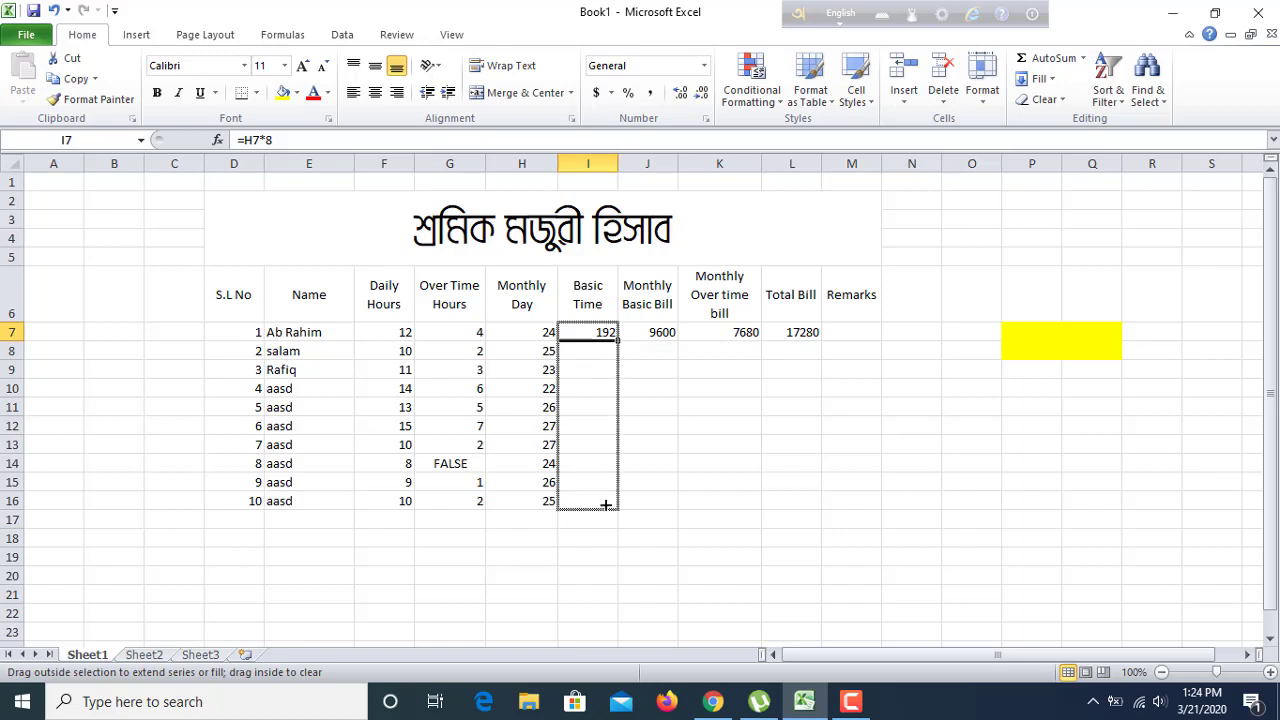
pyautogui.click(657, 350)
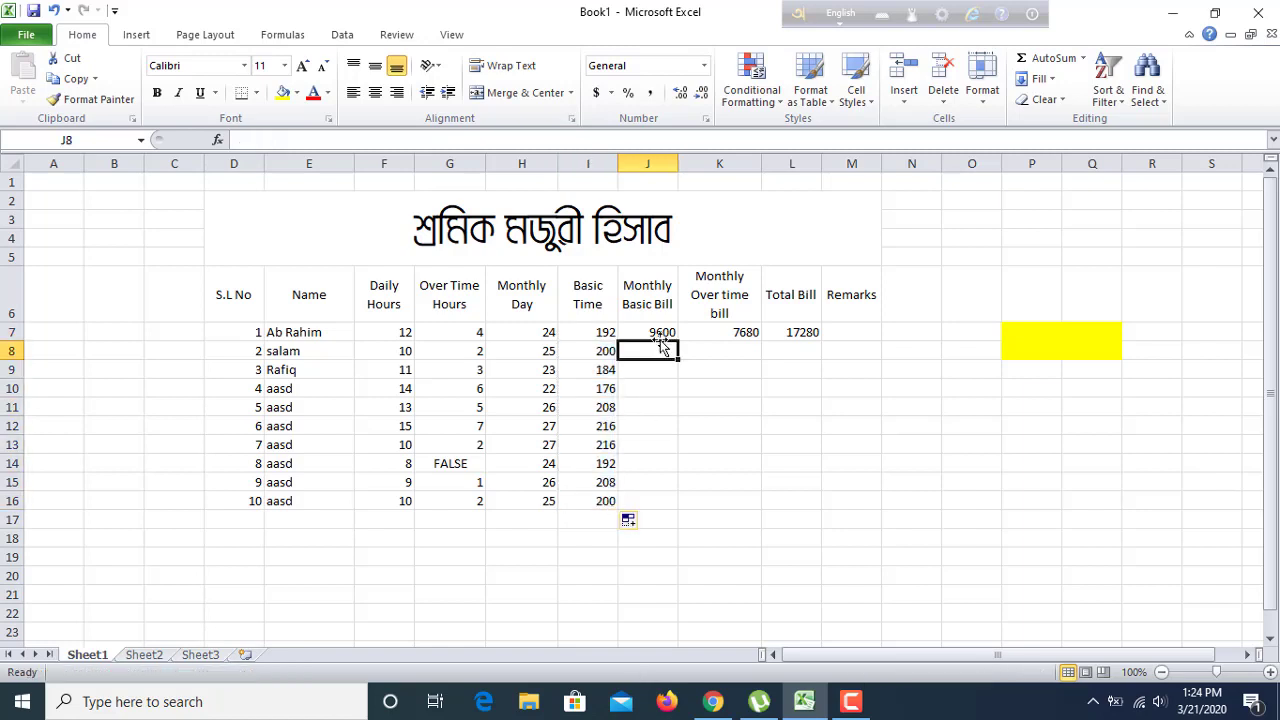
pyautogui.click(664, 333)
pyautogui.moveTo(677, 339); pyautogui.dragTo(673, 508)
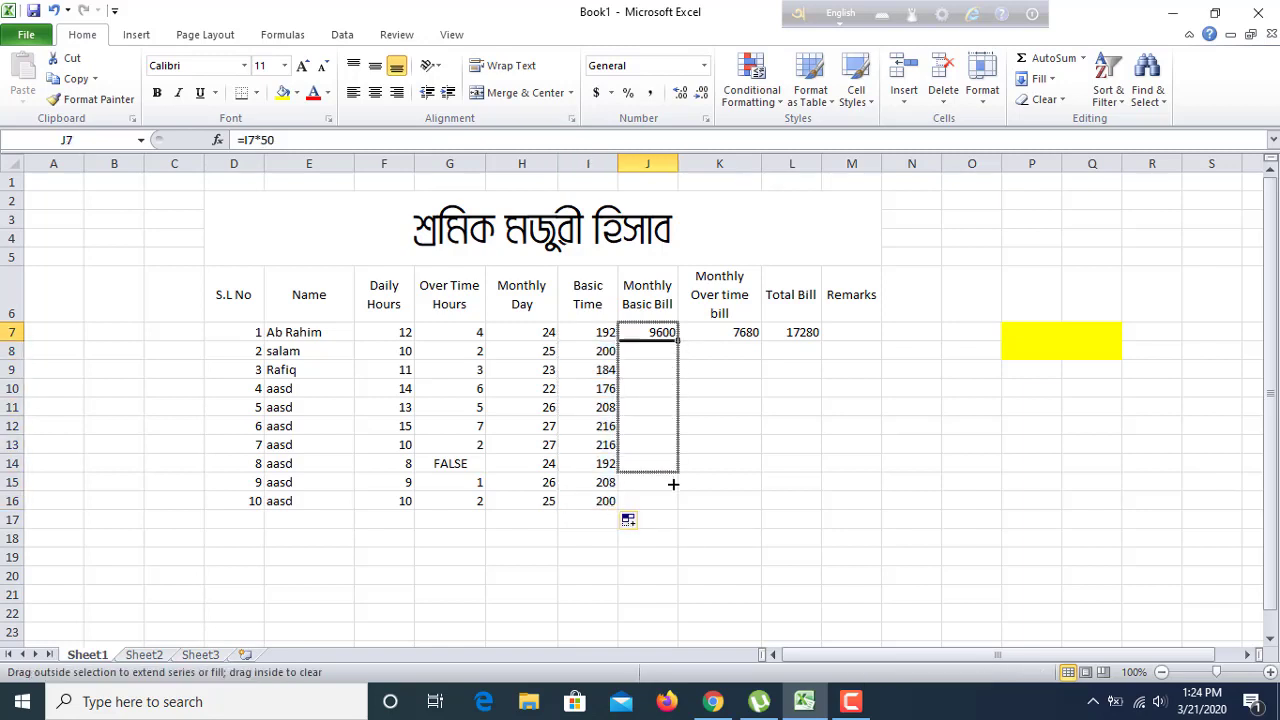
pyautogui.click(740, 333)
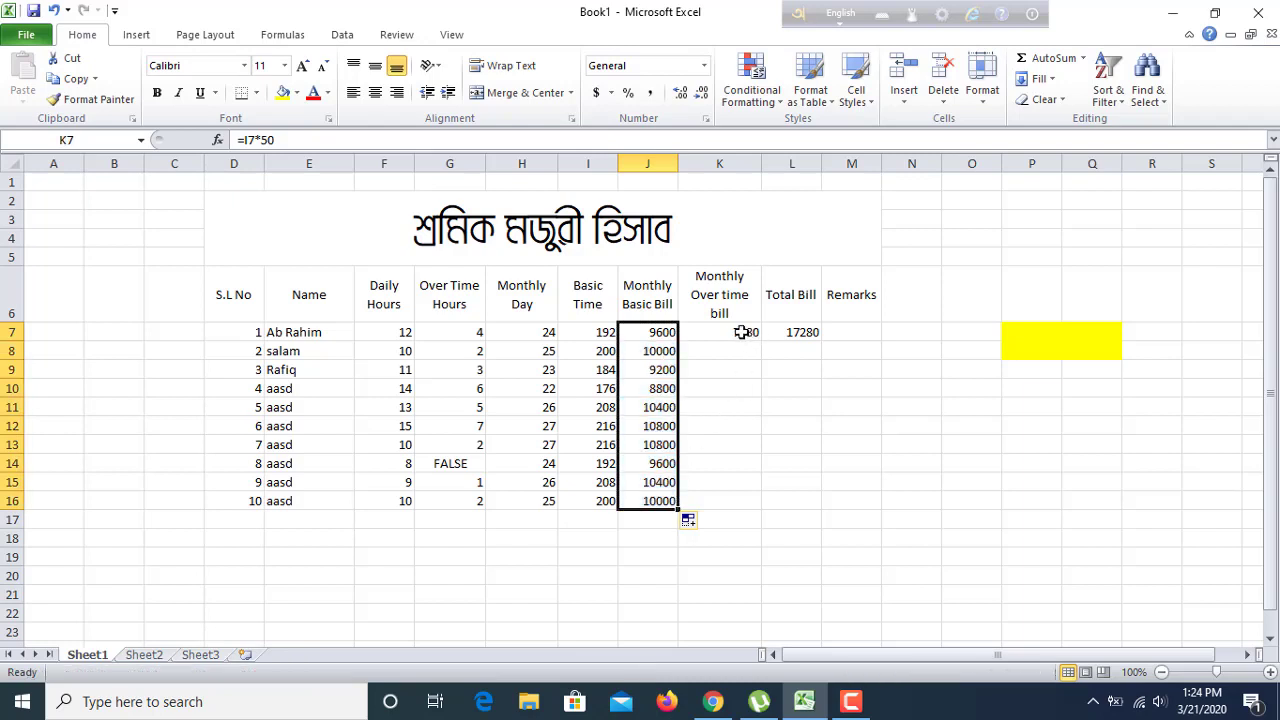
pyautogui.moveTo(758, 347); pyautogui.dragTo(754, 510)
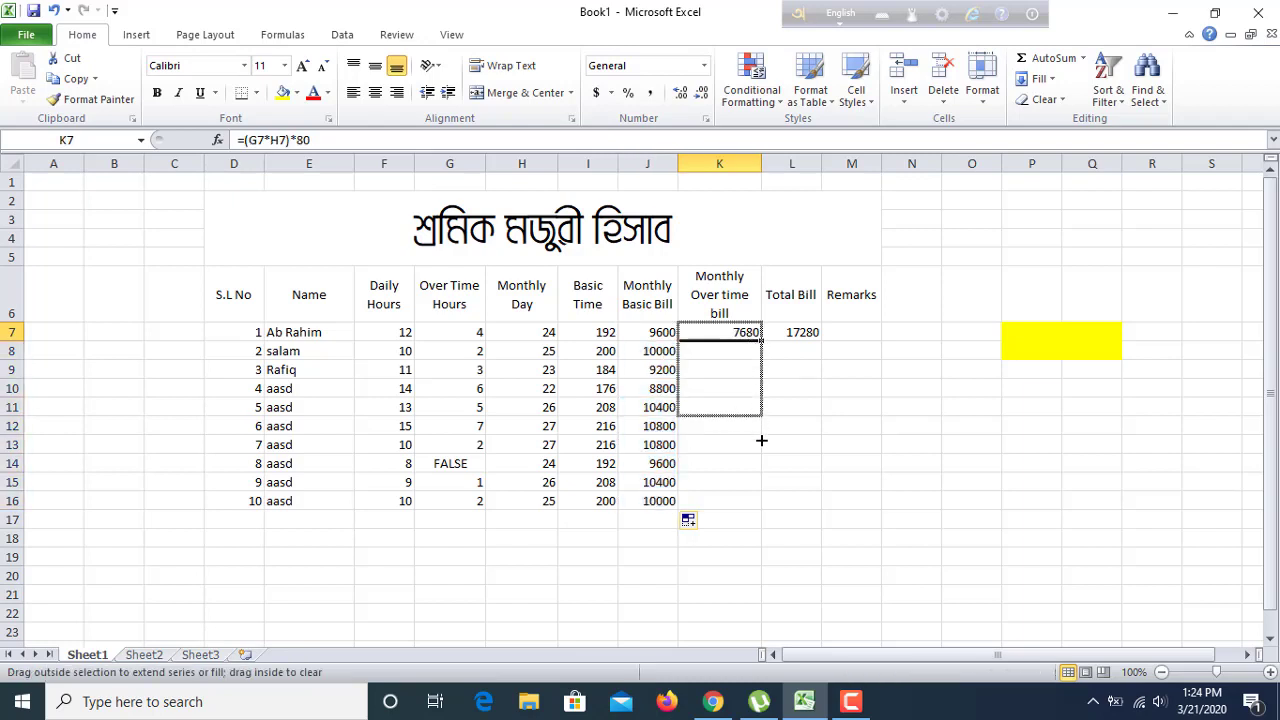
pyautogui.click(812, 333)
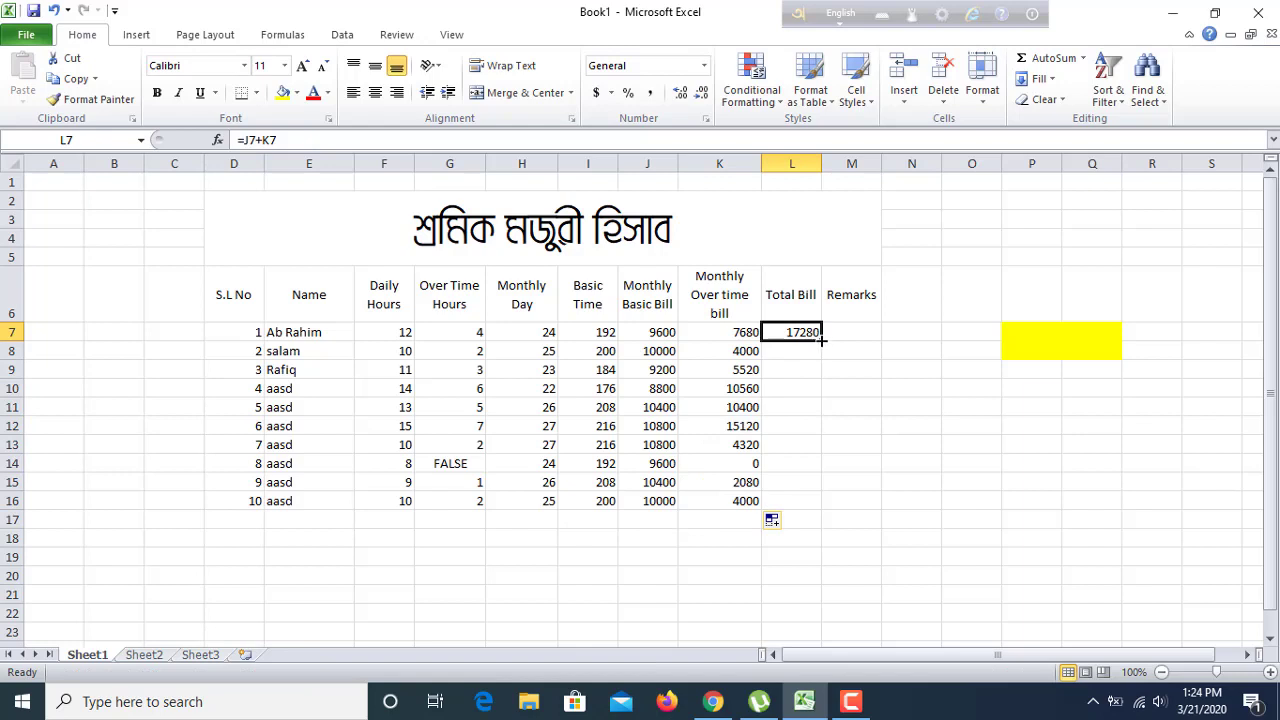
pyautogui.moveTo(822, 340); pyautogui.dragTo(820, 512)
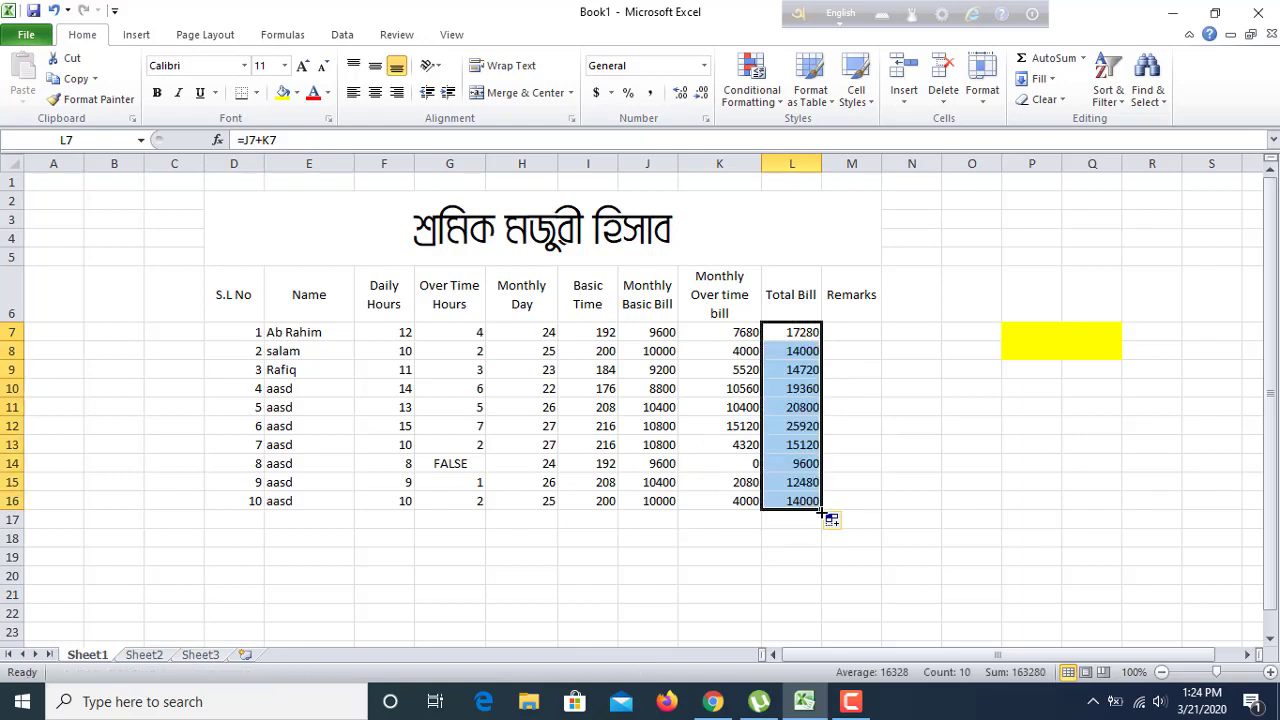
pyautogui.click(737, 467)
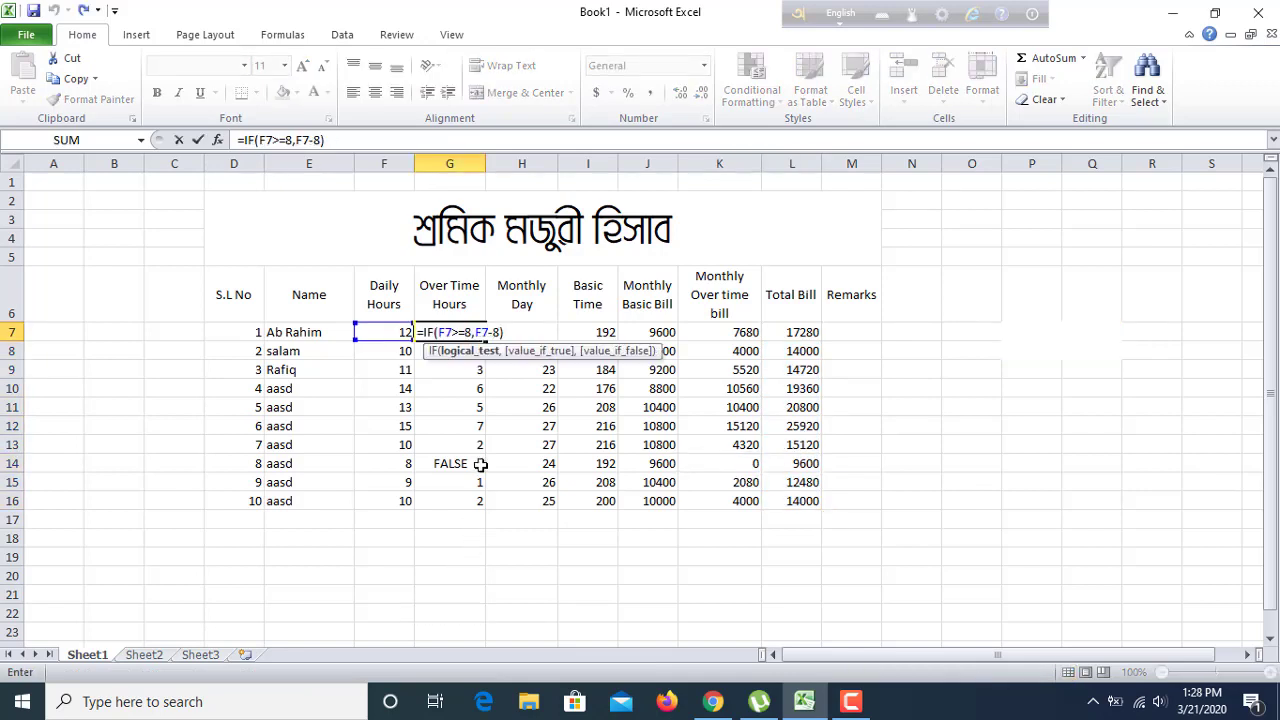
# - Commit =IF(F7>=8,F7-8) in G7 and fill it down to G16, turning FALSE into 0
pyautogui.click(538, 568)
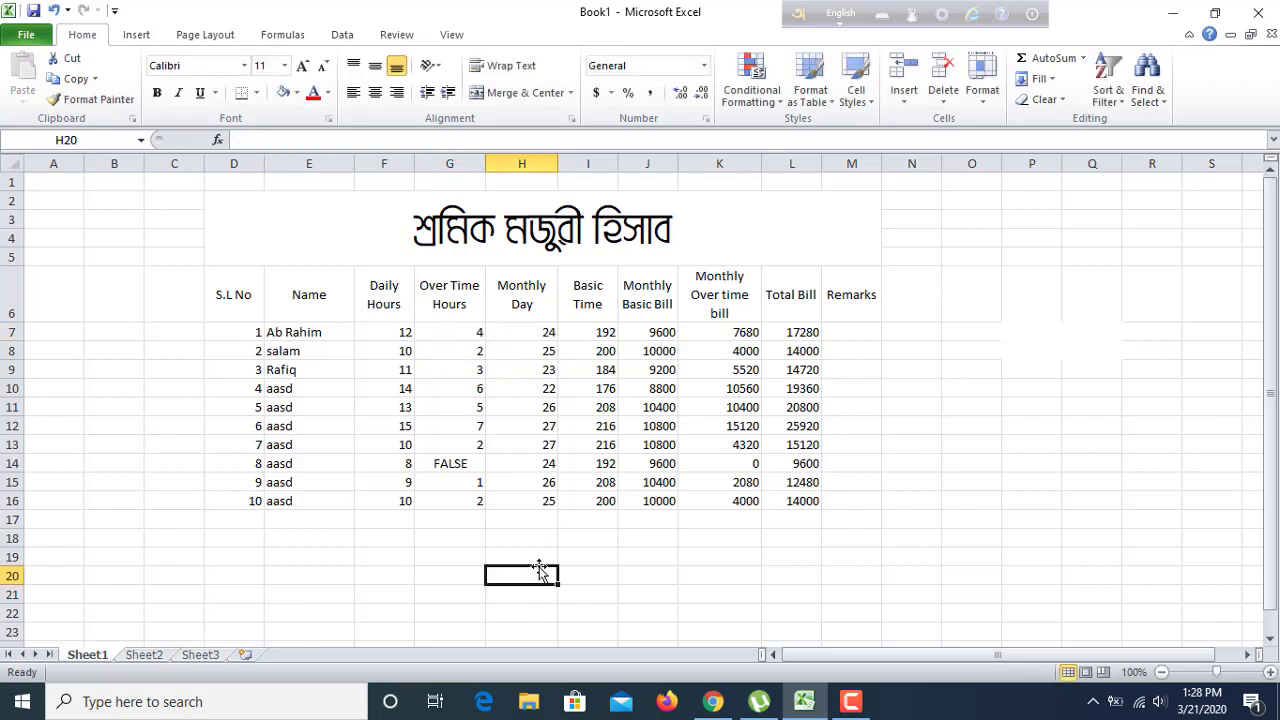
pyautogui.moveTo(485, 340); pyautogui.dragTo(470, 509)
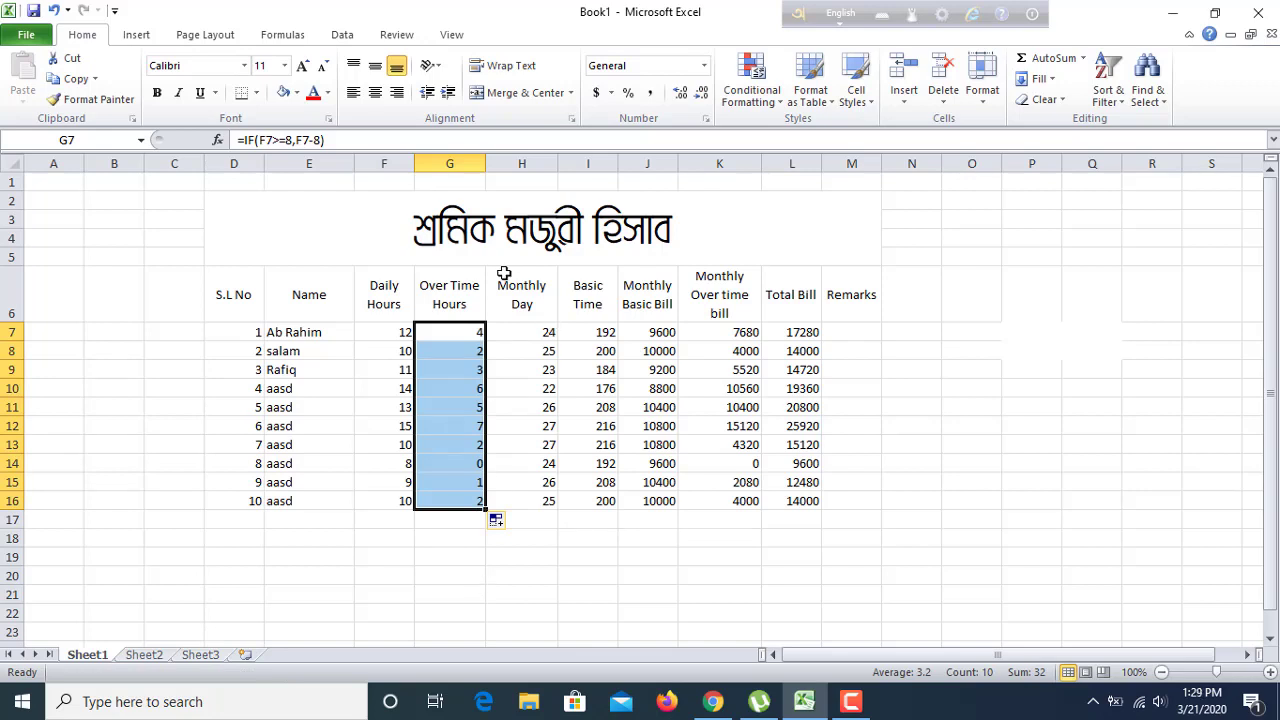
pyautogui.doubleClick(466, 335)
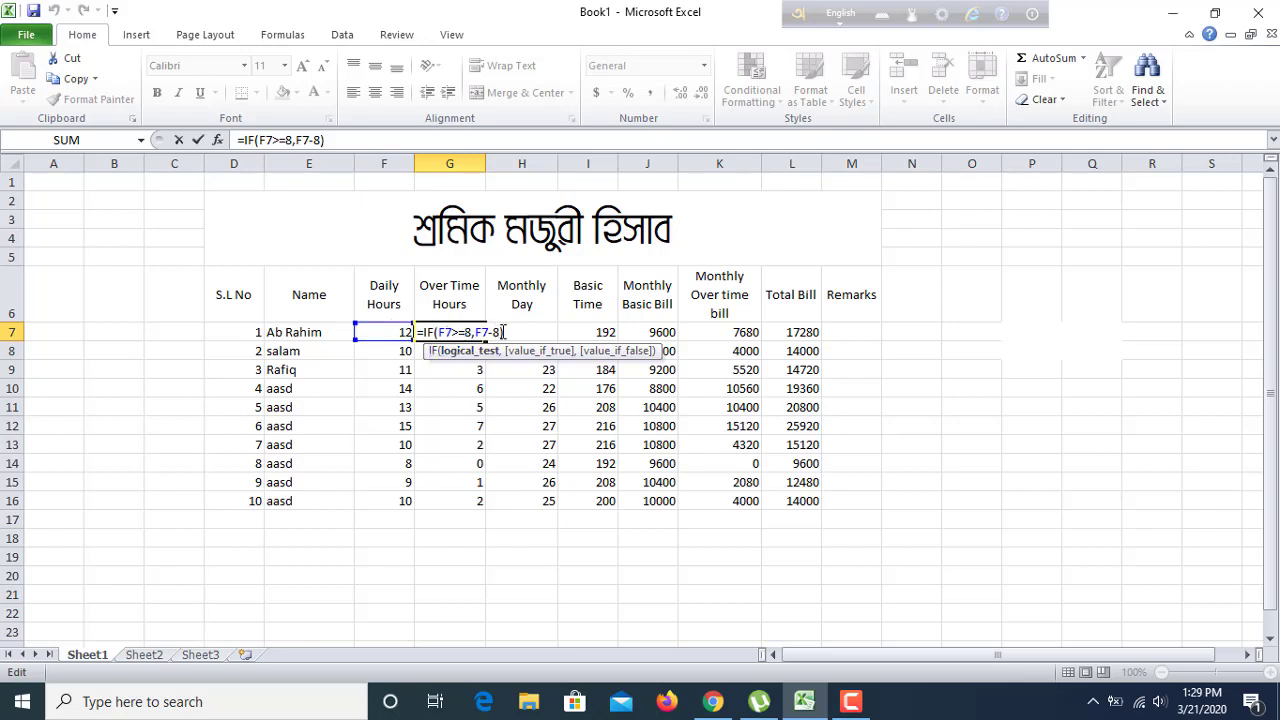
pyautogui.click(505, 332)
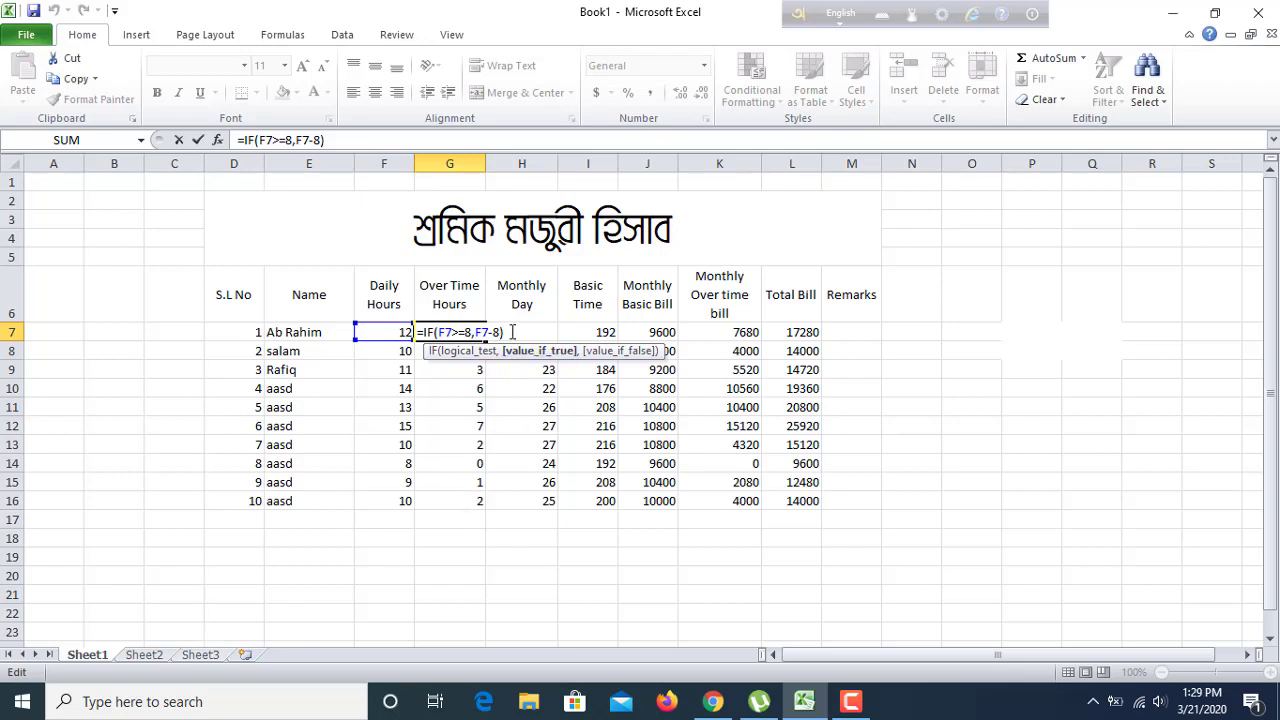
pyautogui.click(489, 538)
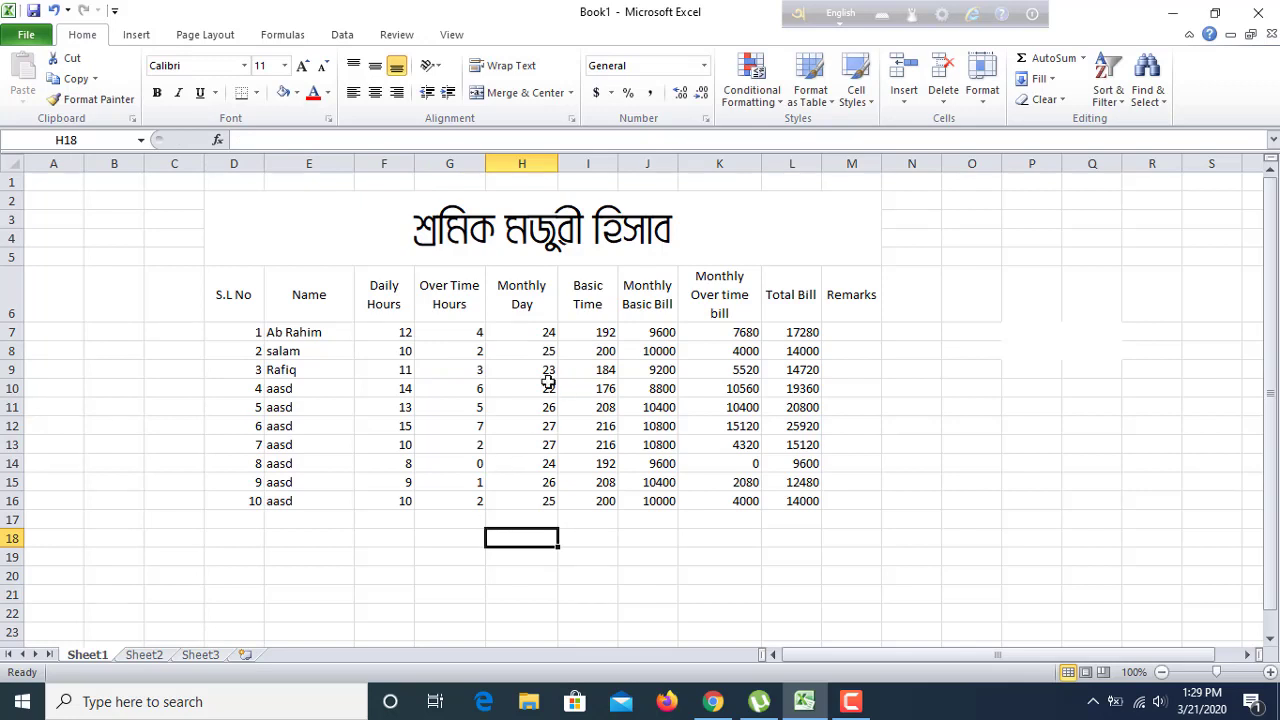
# - Apply All Borders to every cell of the wage table
pyautogui.moveTo(277, 218)
pyautogui.mouseDown()
pyautogui.moveTo(481, 345)
pyautogui.moveTo(584, 500)
pyautogui.mouseUp()
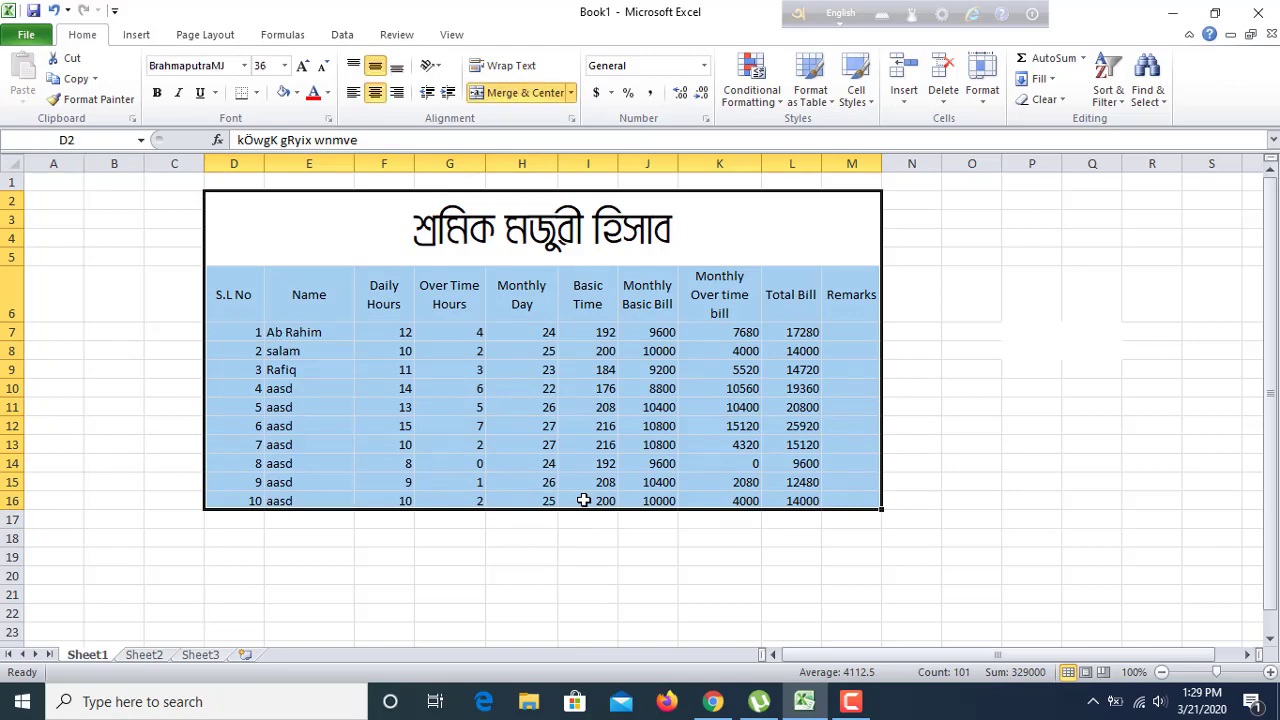
pyautogui.click(257, 93)
pyautogui.click(270, 248)
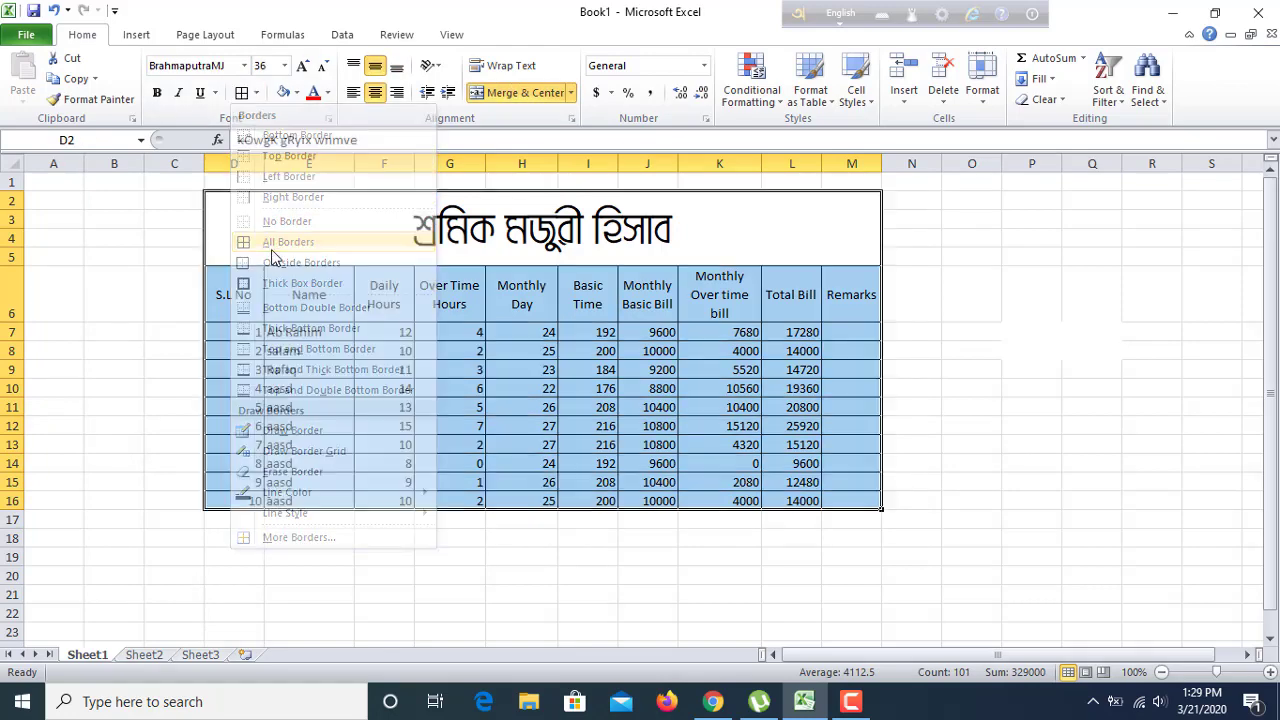
pyautogui.click(625, 332)
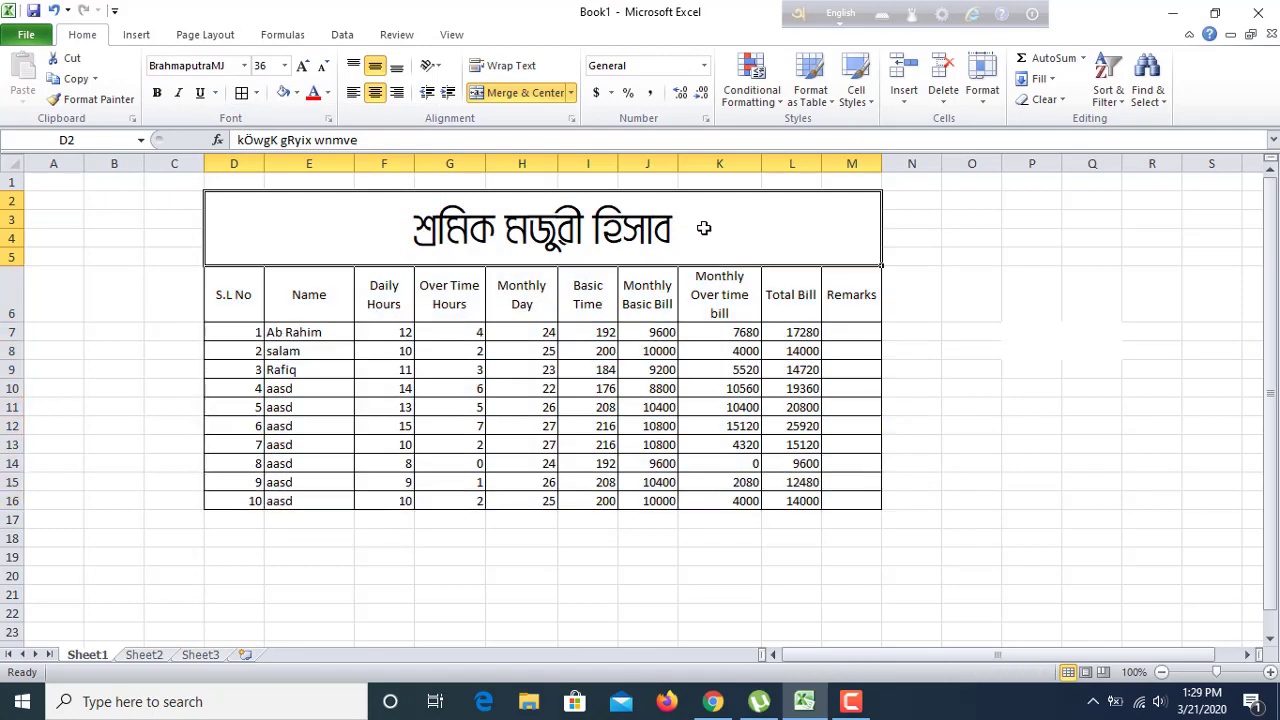
pyautogui.click(384, 294)
# - Colour the merged title text blue
pyautogui.click(328, 225)
pyautogui.click(330, 94)
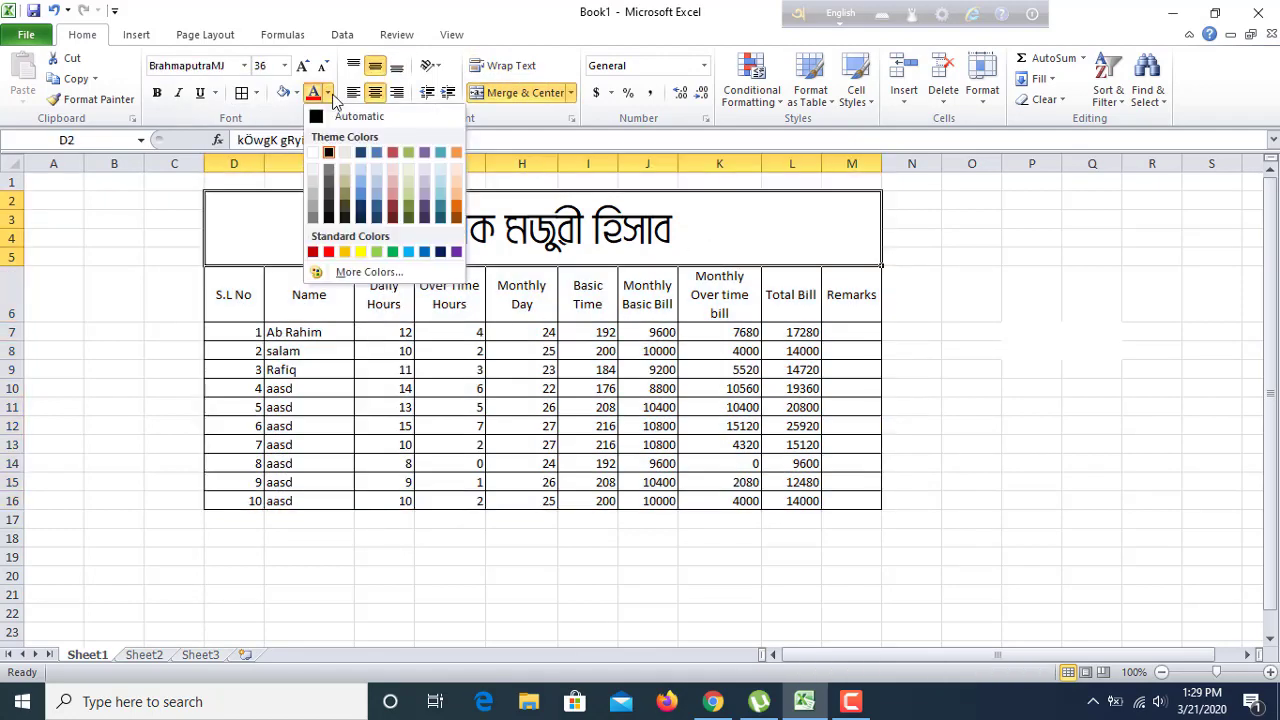
pyautogui.click(363, 191)
pyautogui.click(960, 260)
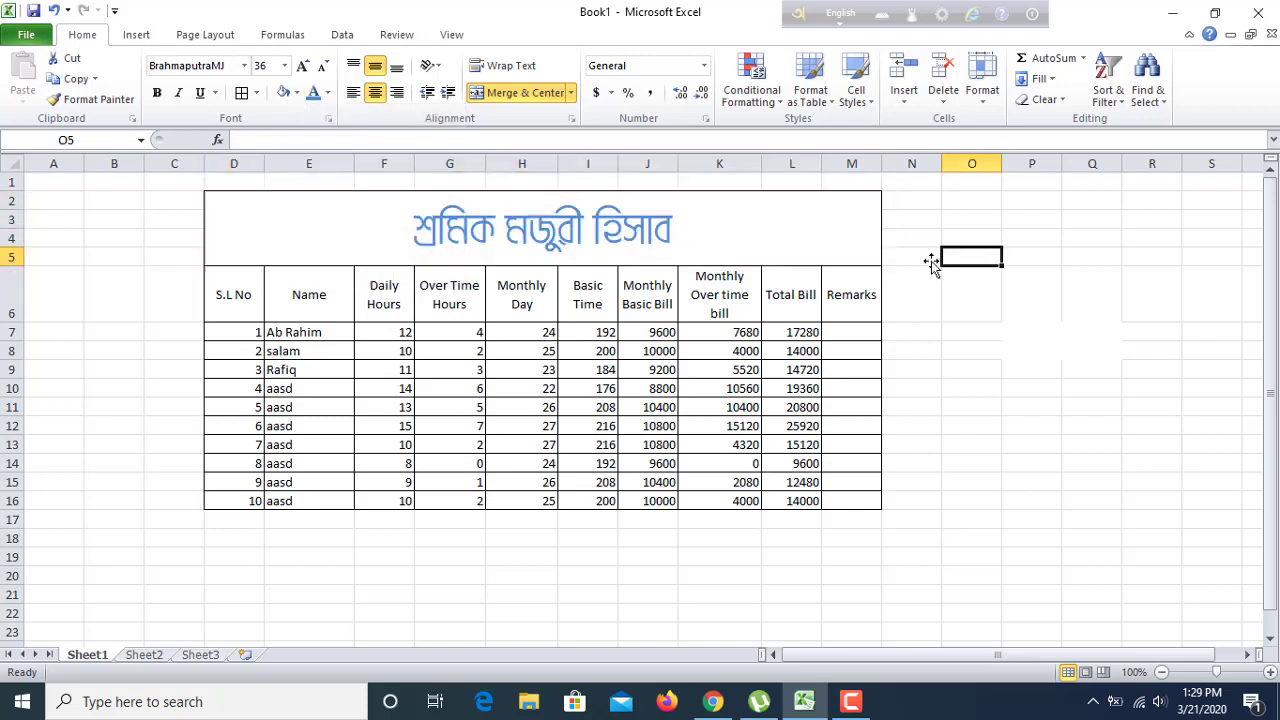
# - Give the merged title band a light blue fill
pyautogui.click(759, 225)
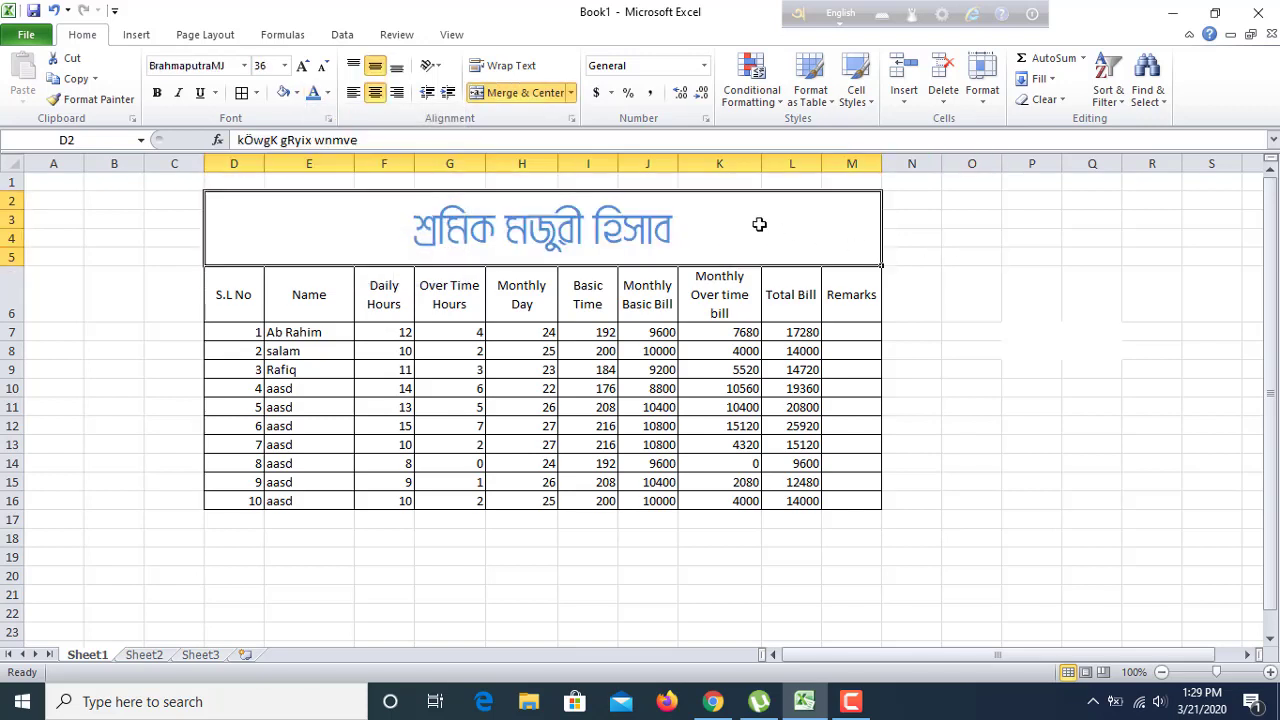
pyautogui.click(297, 93)
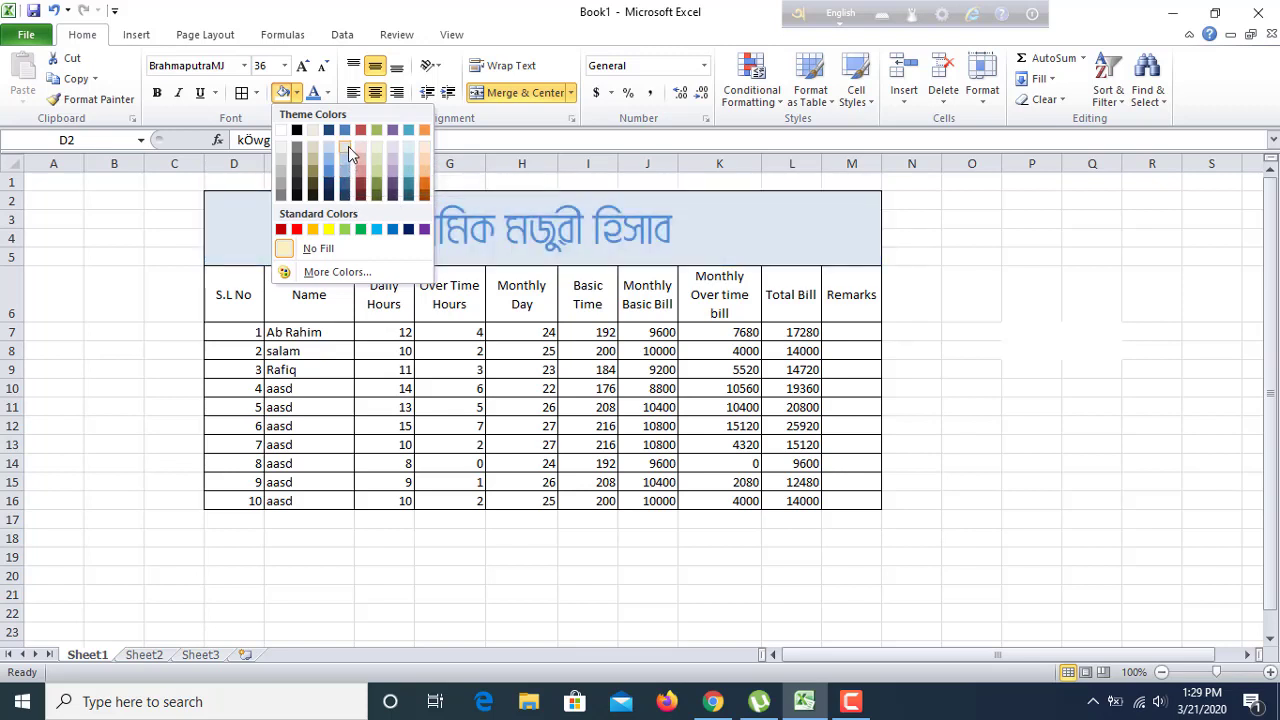
pyautogui.click(348, 146)
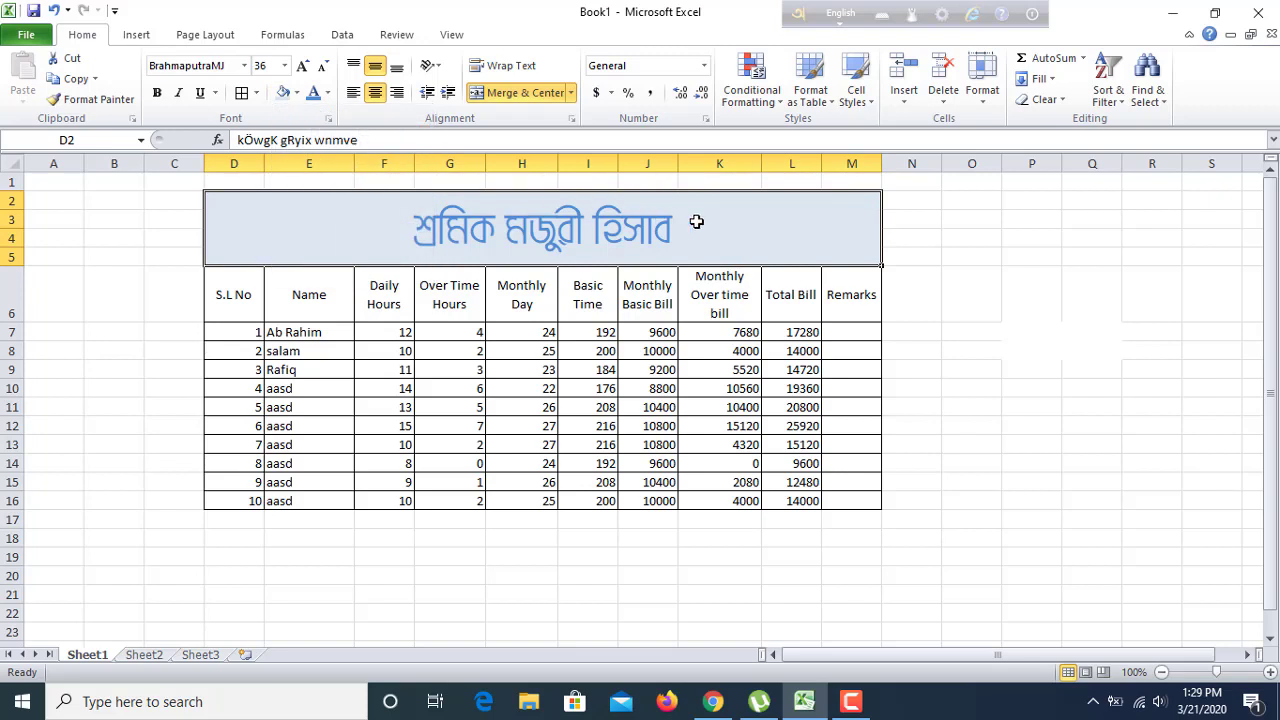
# - Make header row D6:M6 bold and italic with a green fill
pyautogui.click(647, 307)
pyautogui.click(234, 293)
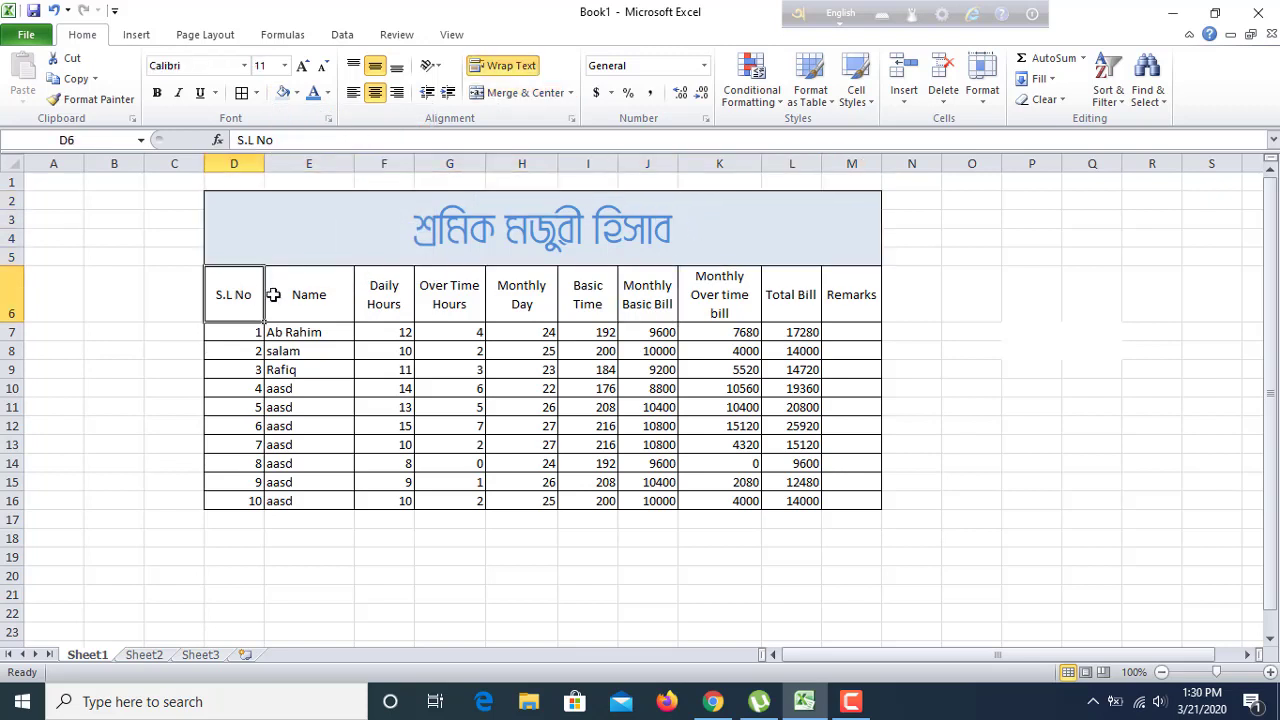
pyautogui.moveTo(272, 294); pyautogui.dragTo(846, 294)
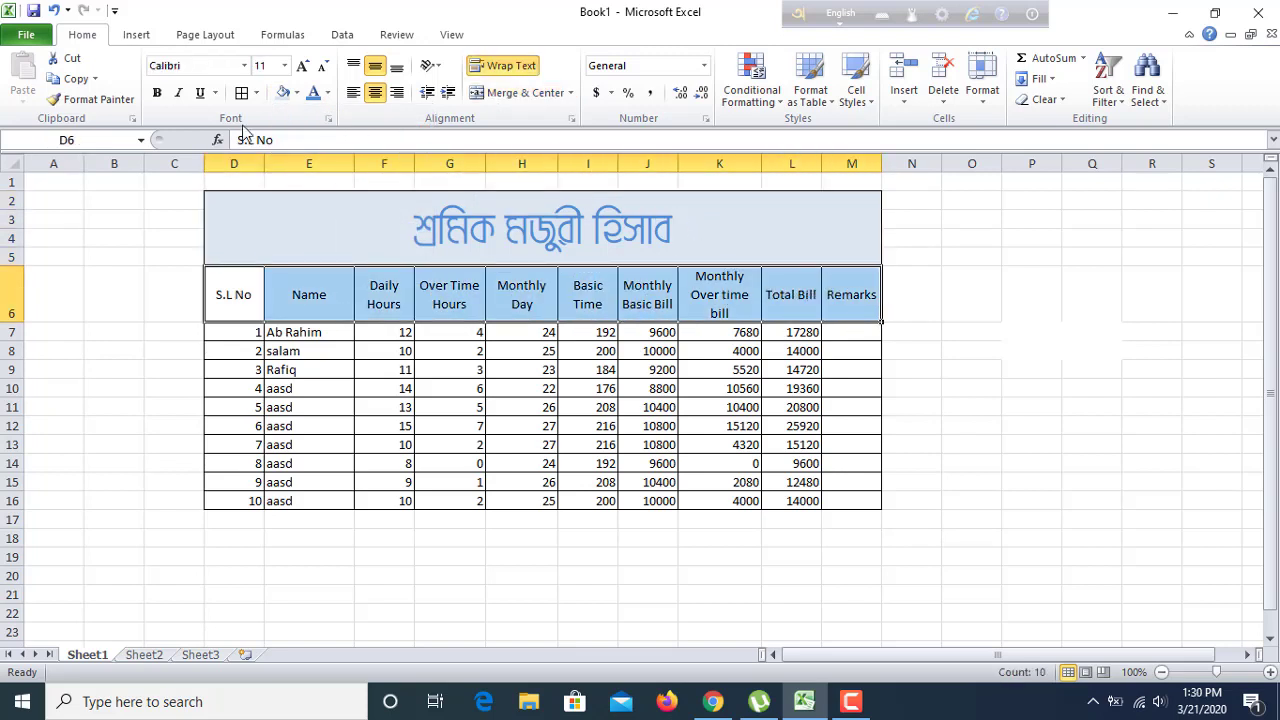
pyautogui.click(163, 93)
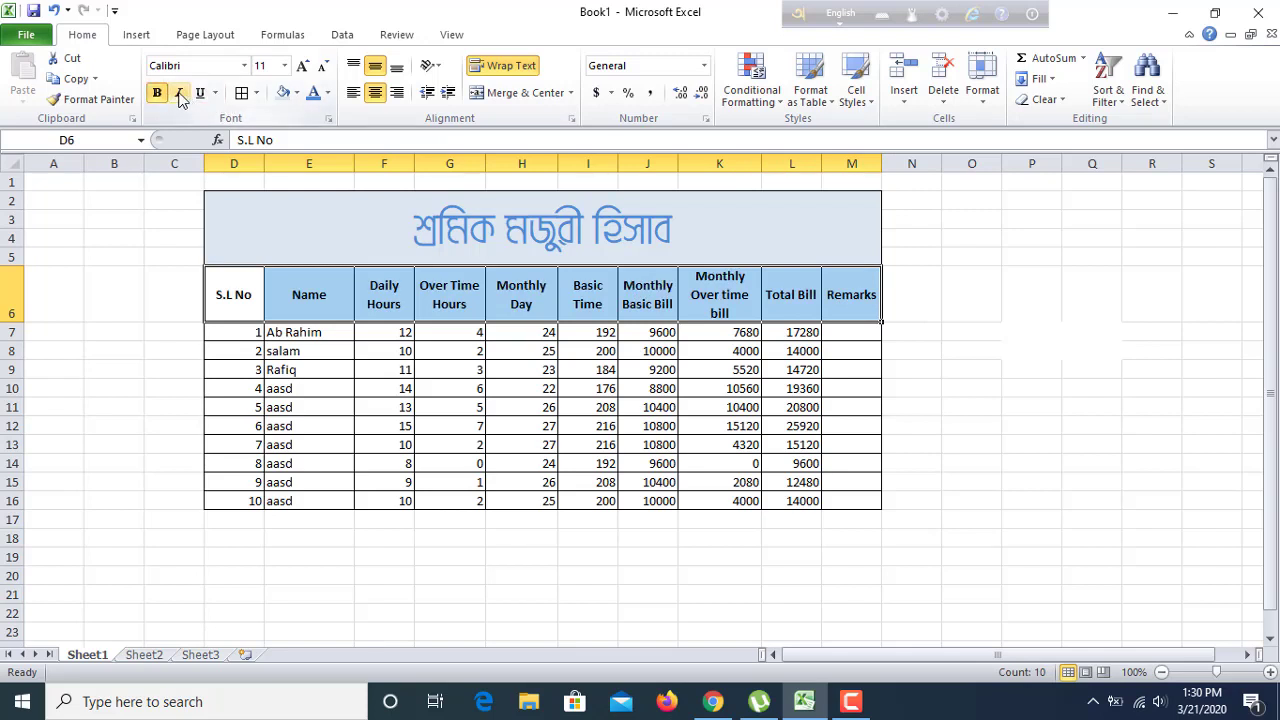
pyautogui.click(181, 94)
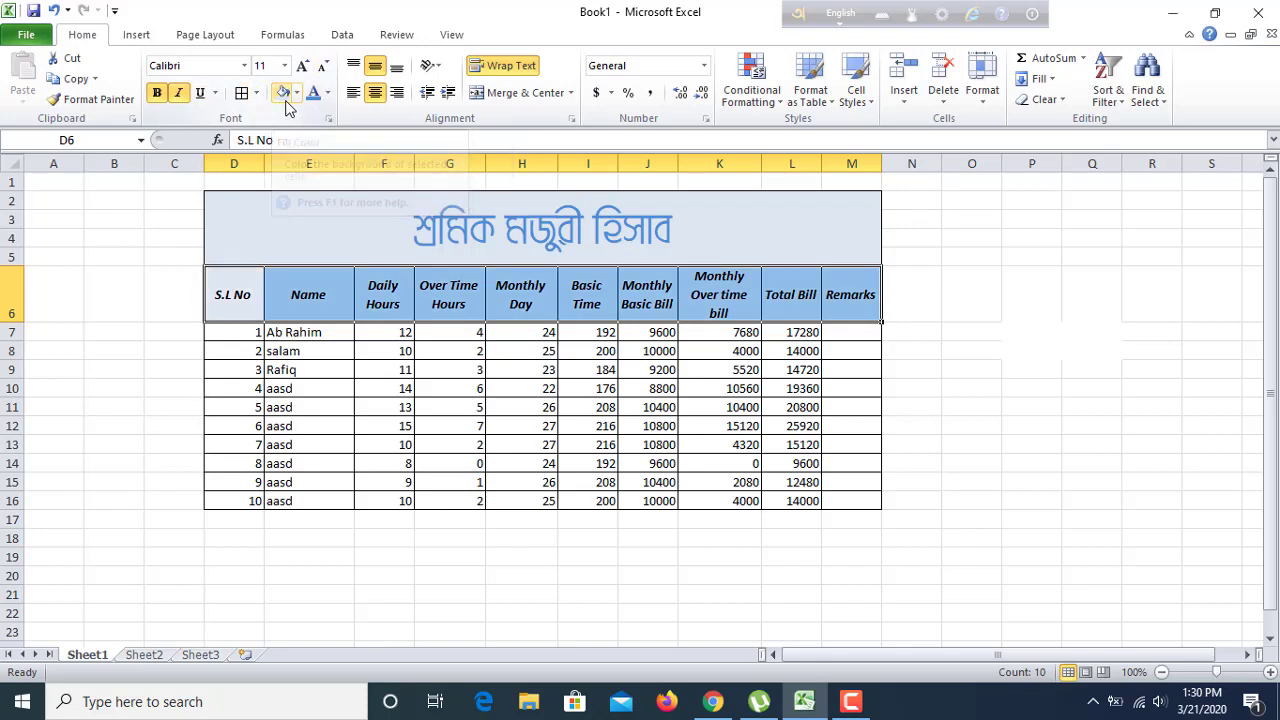
pyautogui.click(297, 93)
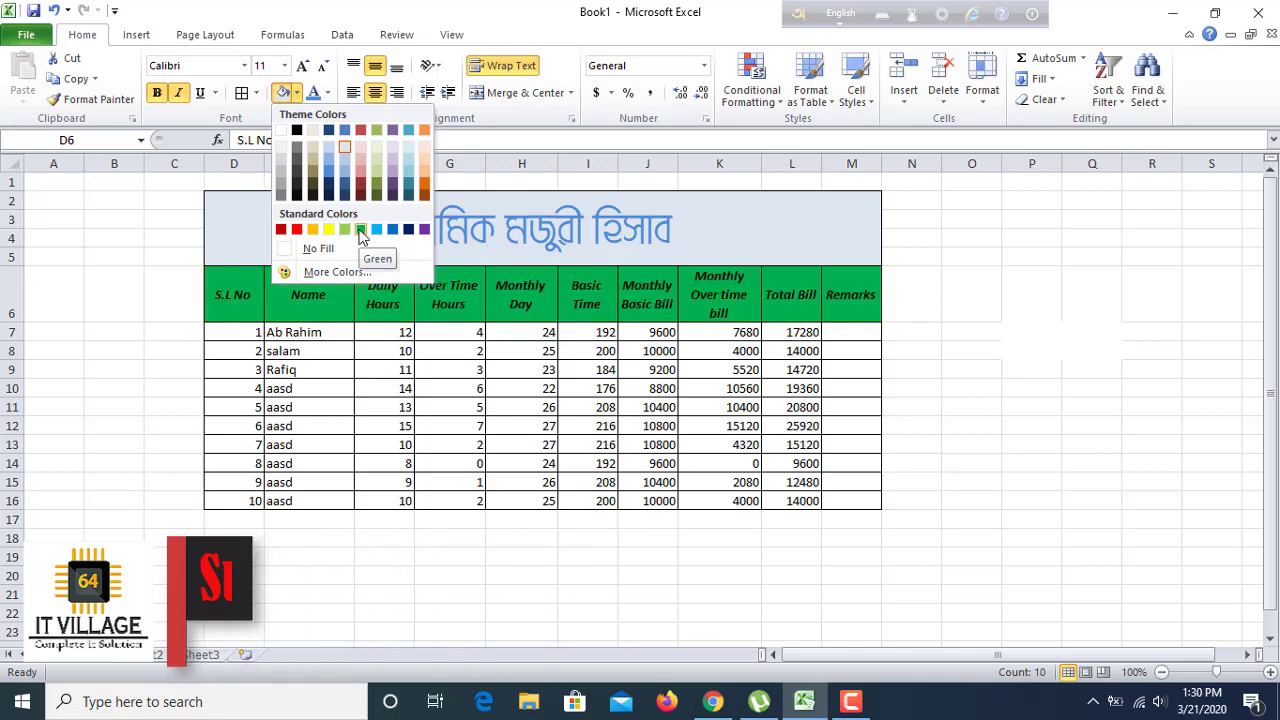
pyautogui.click(344, 231)
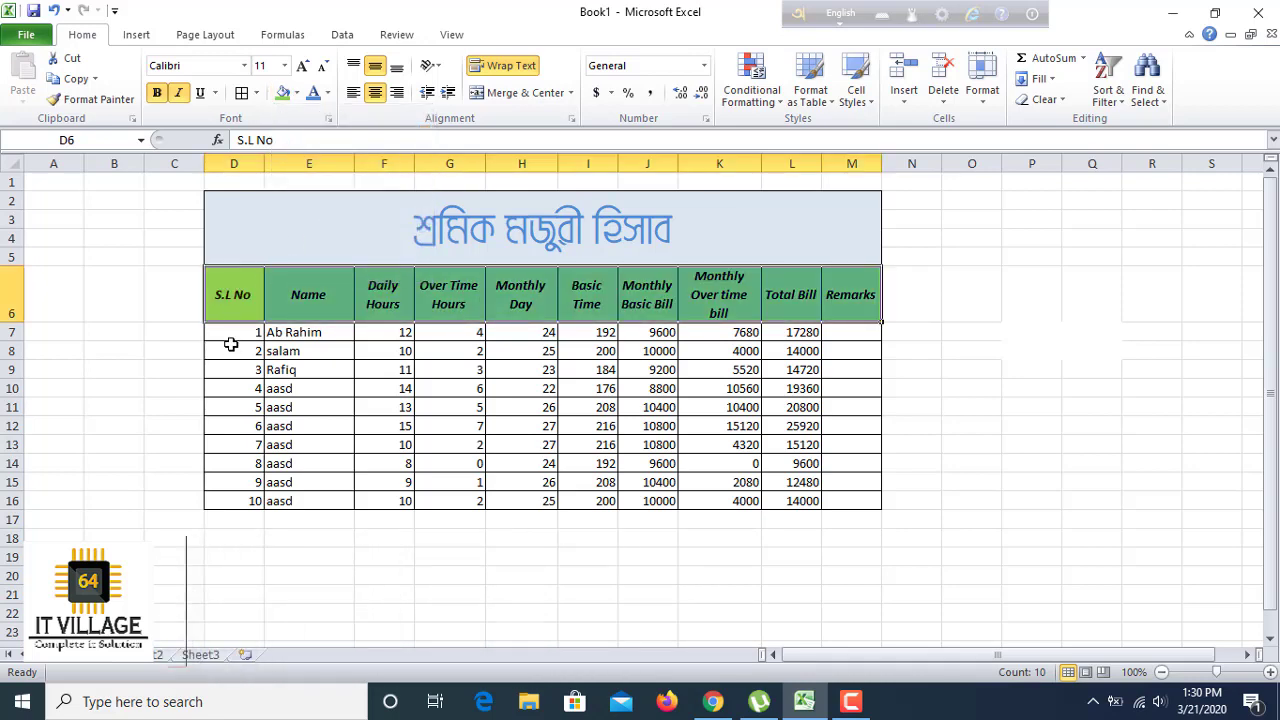
pyautogui.click(236, 334)
# - Fill the serial number cells D7:D16 orange
pyautogui.moveTo(241, 333); pyautogui.dragTo(240, 503)
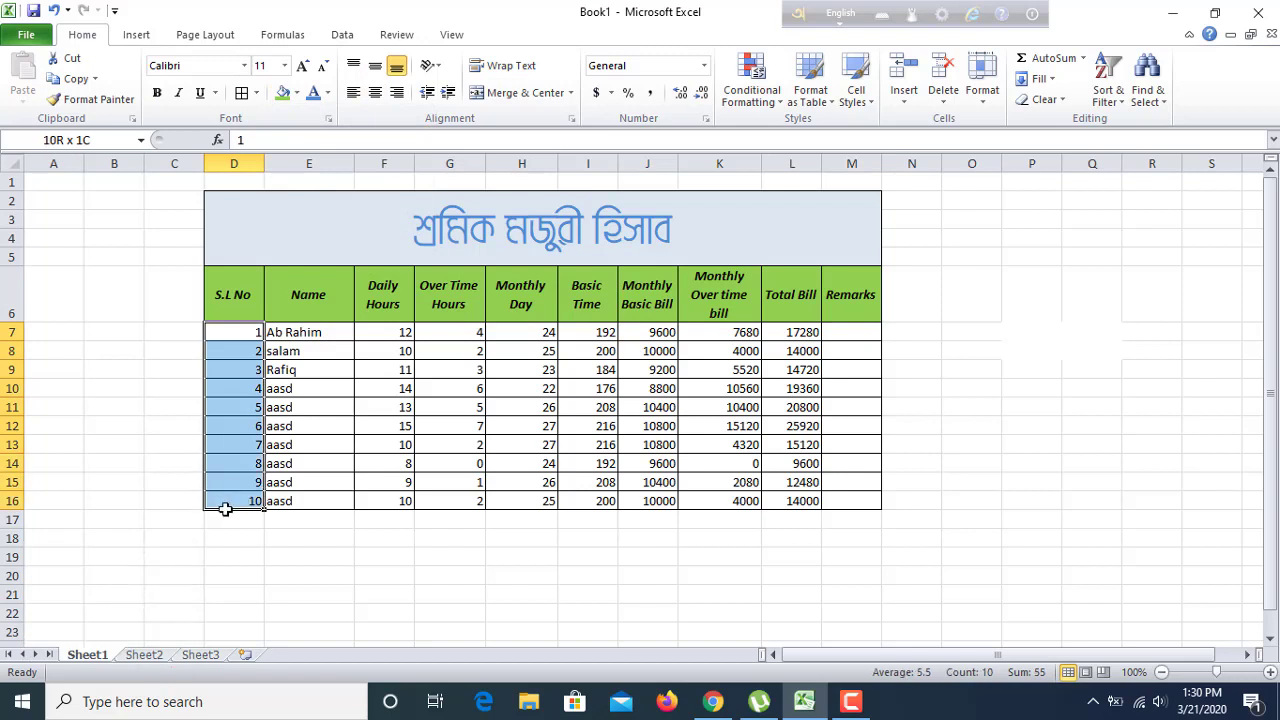
pyautogui.click(297, 93)
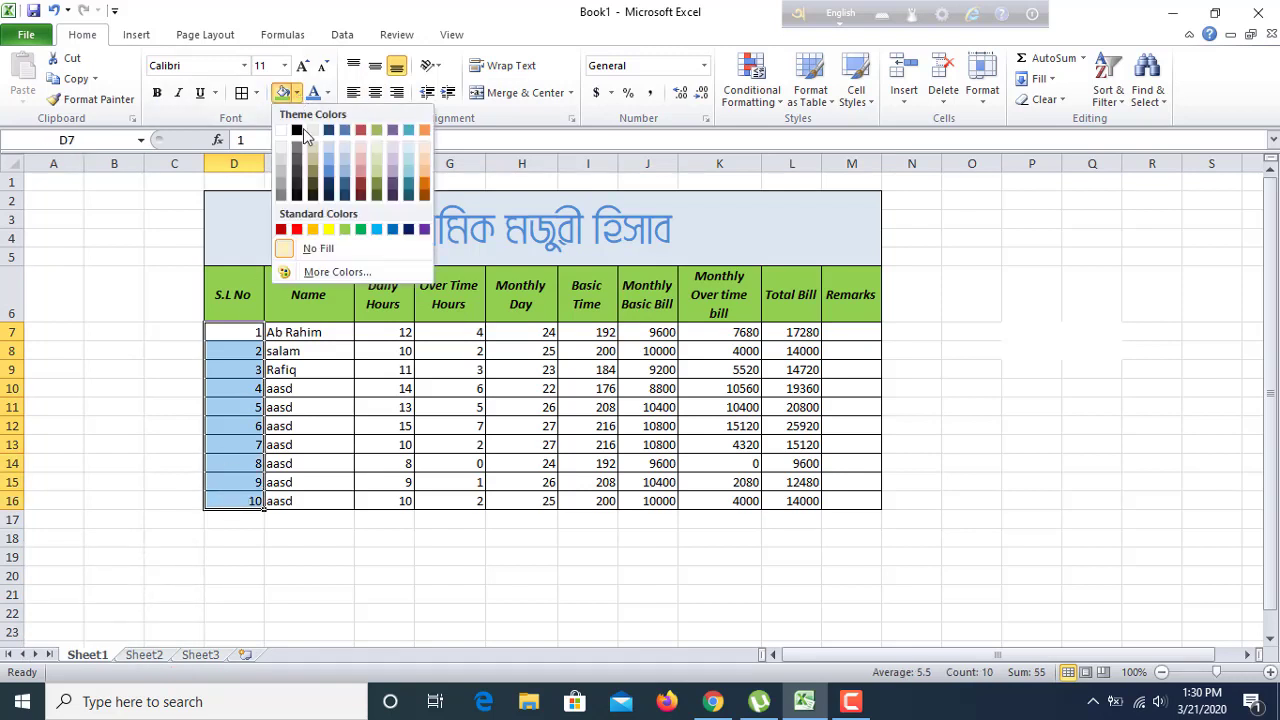
pyautogui.click(312, 230)
pyautogui.click(300, 369)
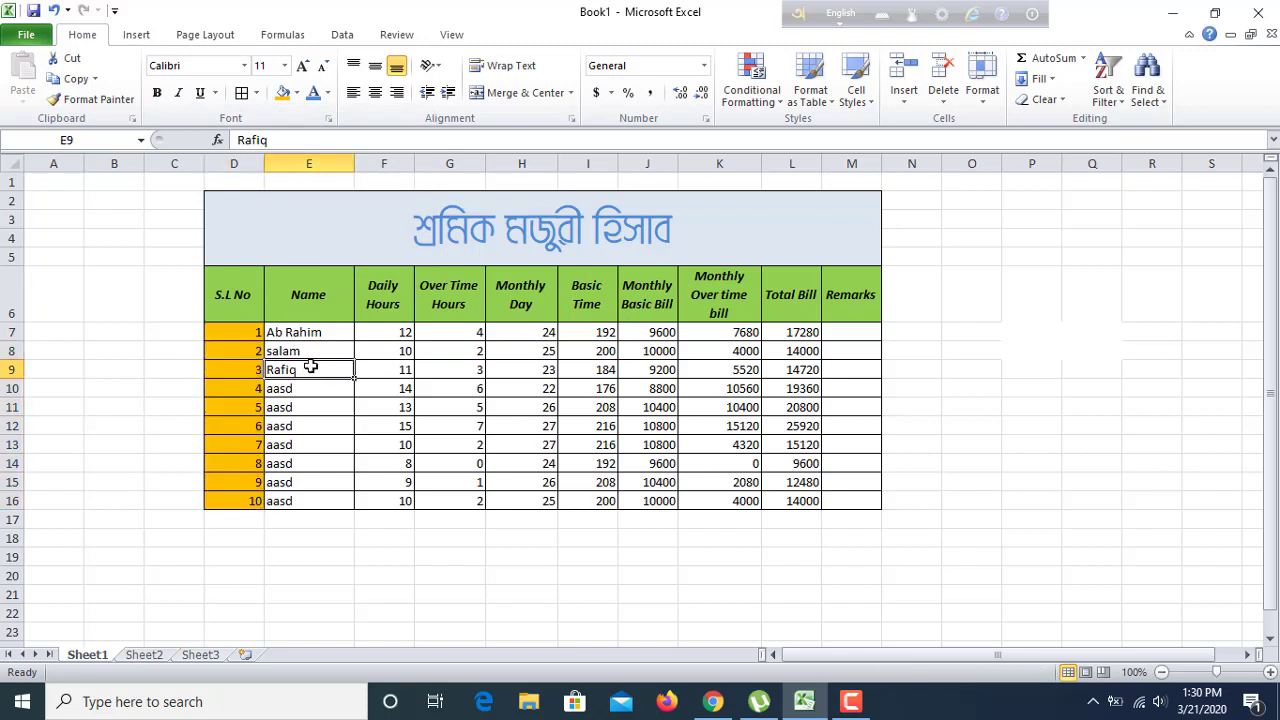
# - Change the merged title band's fill to a stronger blue
pyautogui.click(358, 220)
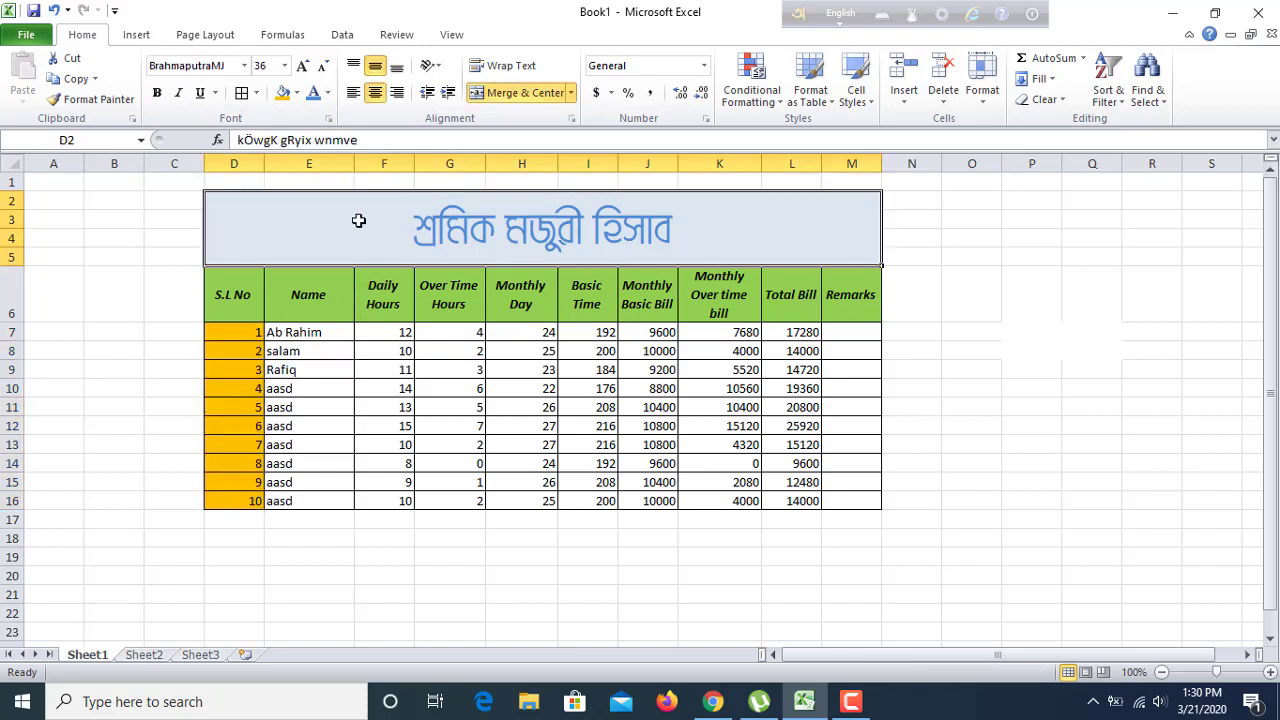
pyautogui.click(297, 92)
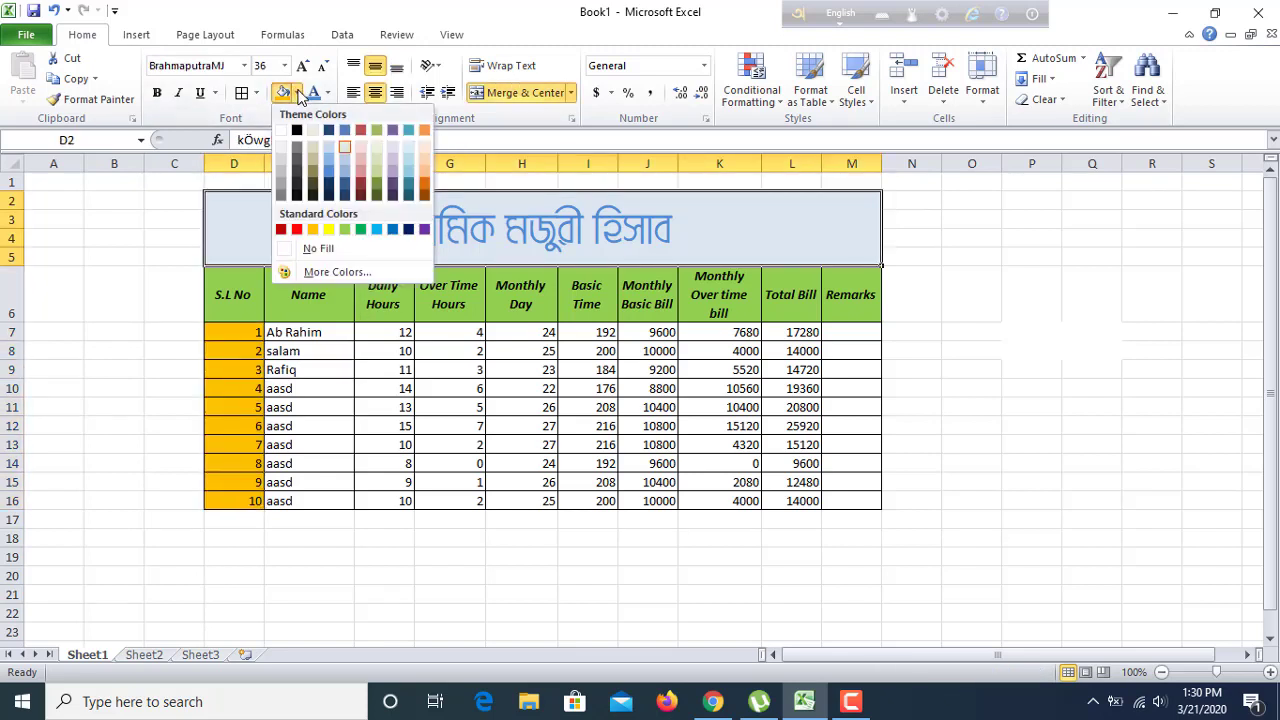
pyautogui.click(329, 180)
# - Colour the Bengali title text red
pyautogui.doubleClick(721, 251)
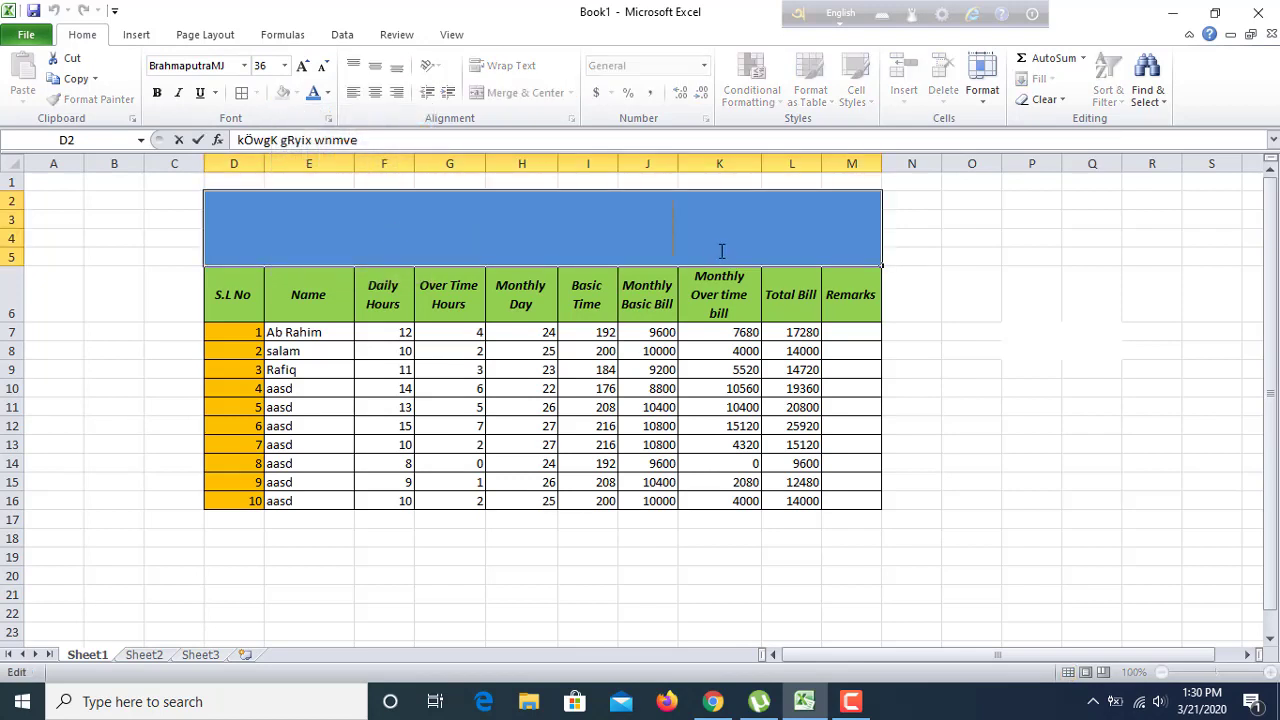
pyautogui.click(788, 232)
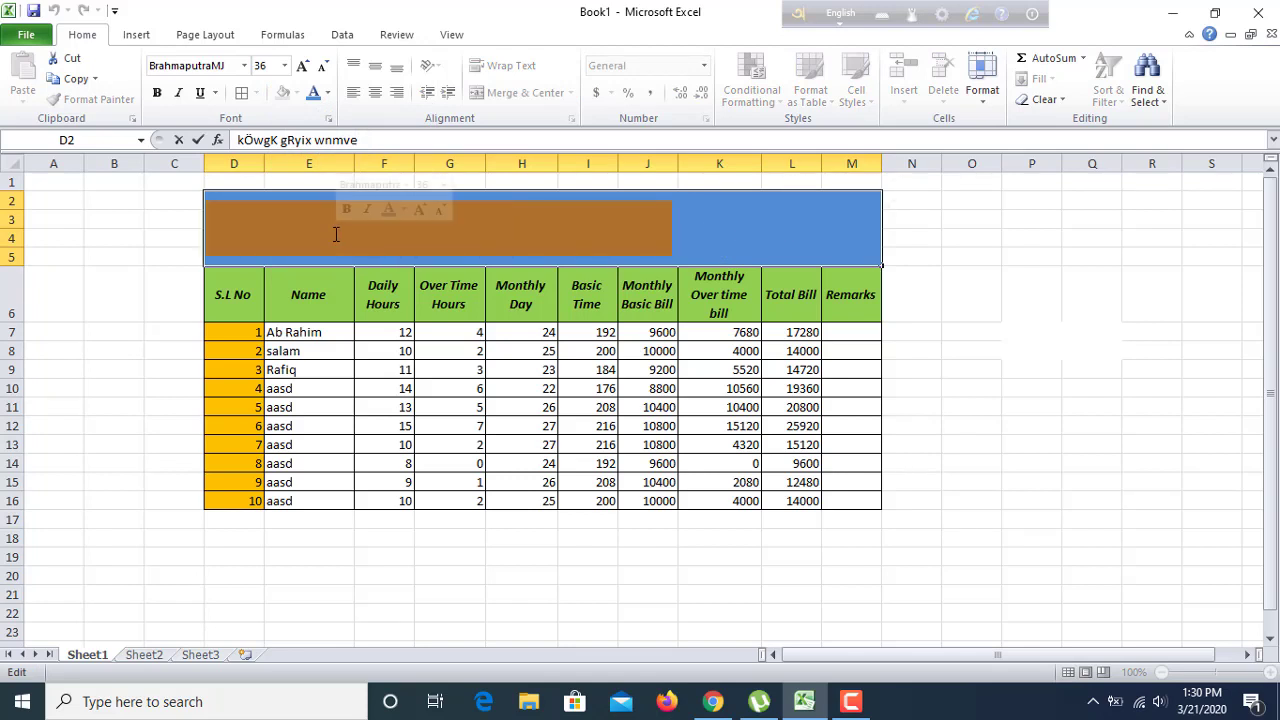
pyautogui.click(326, 93)
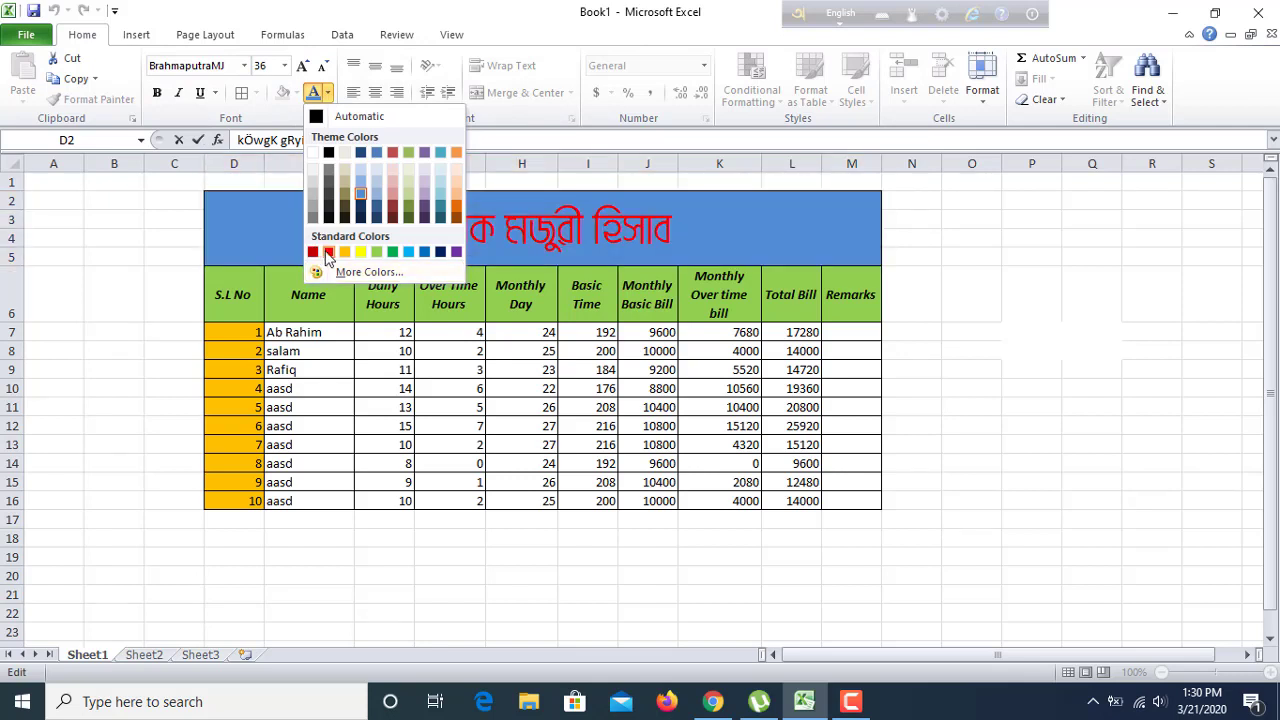
pyautogui.click(328, 252)
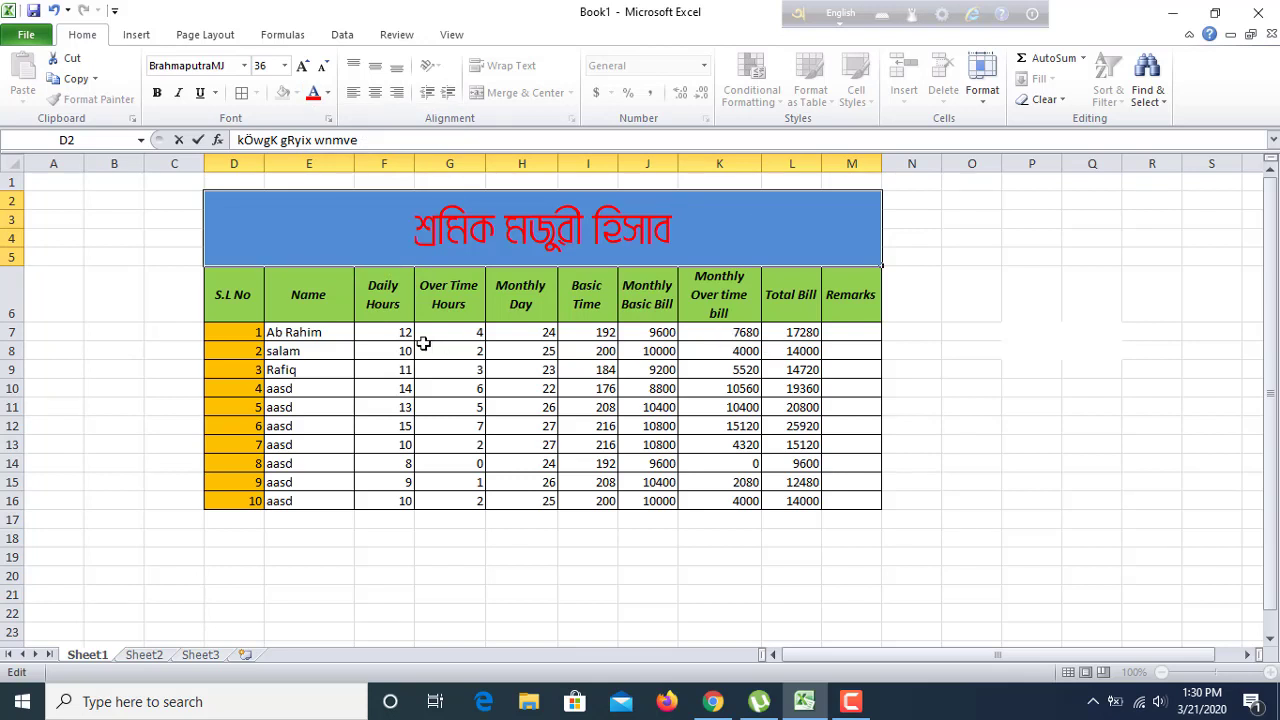
# - Fill the numeric data cells F7:M16 with light blue
pyautogui.moveTo(321, 333); pyautogui.dragTo(752, 500)
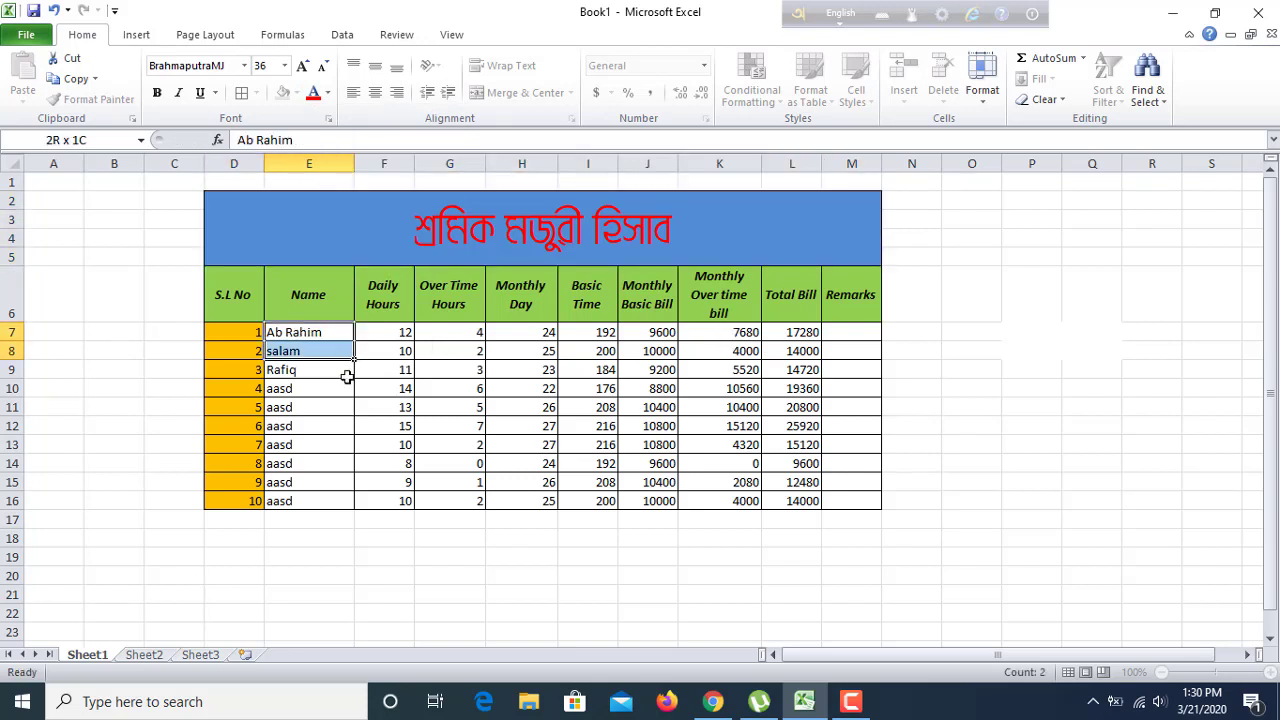
pyautogui.click(464, 369)
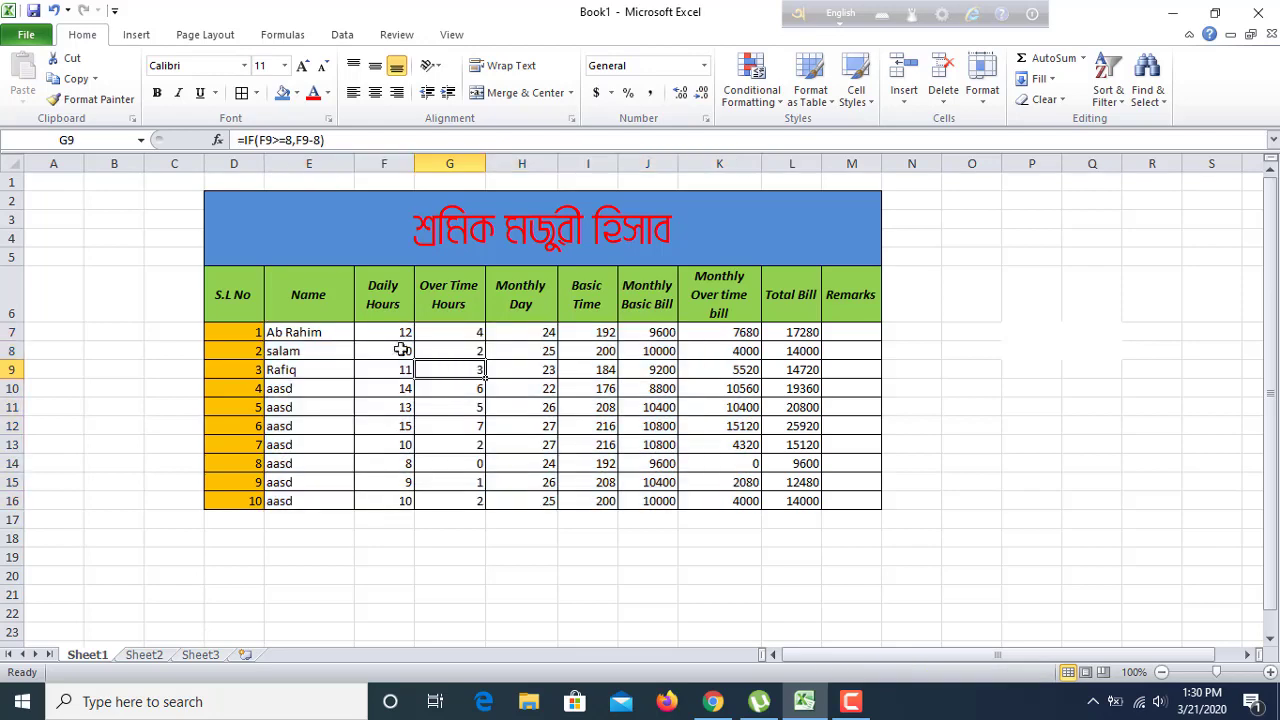
pyautogui.moveTo(398, 333); pyautogui.dragTo(846, 503)
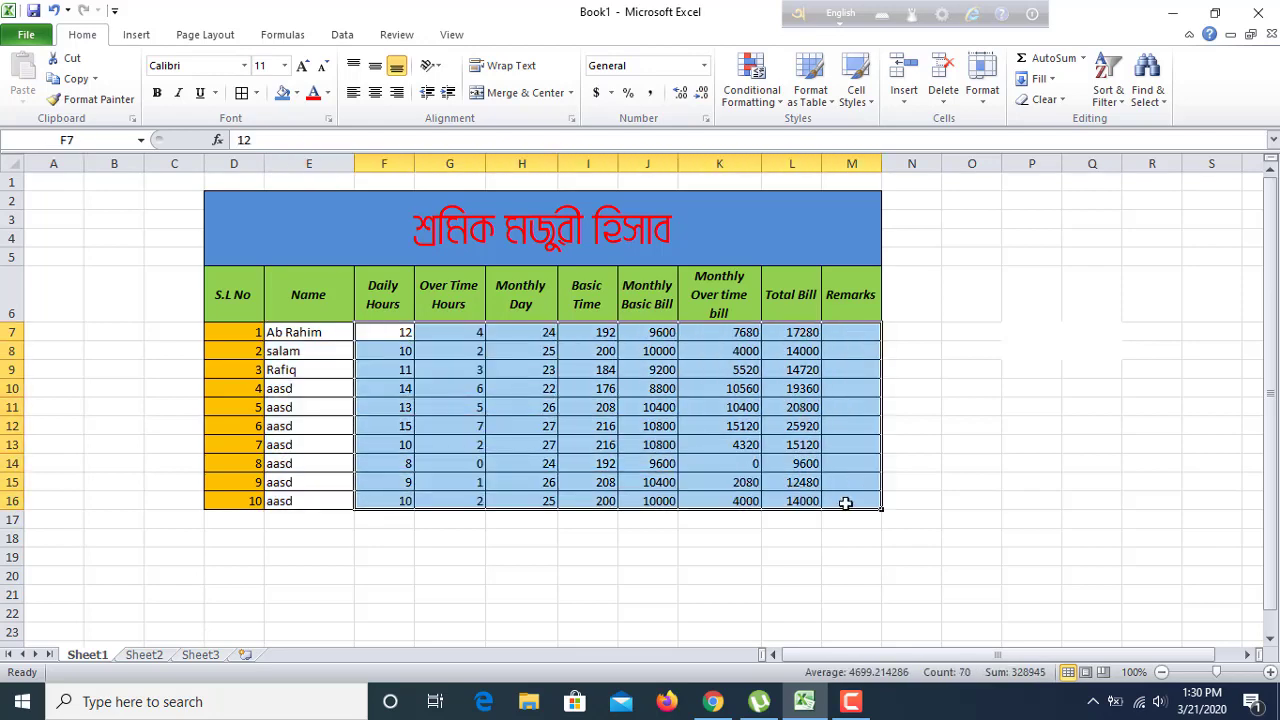
pyautogui.click(297, 92)
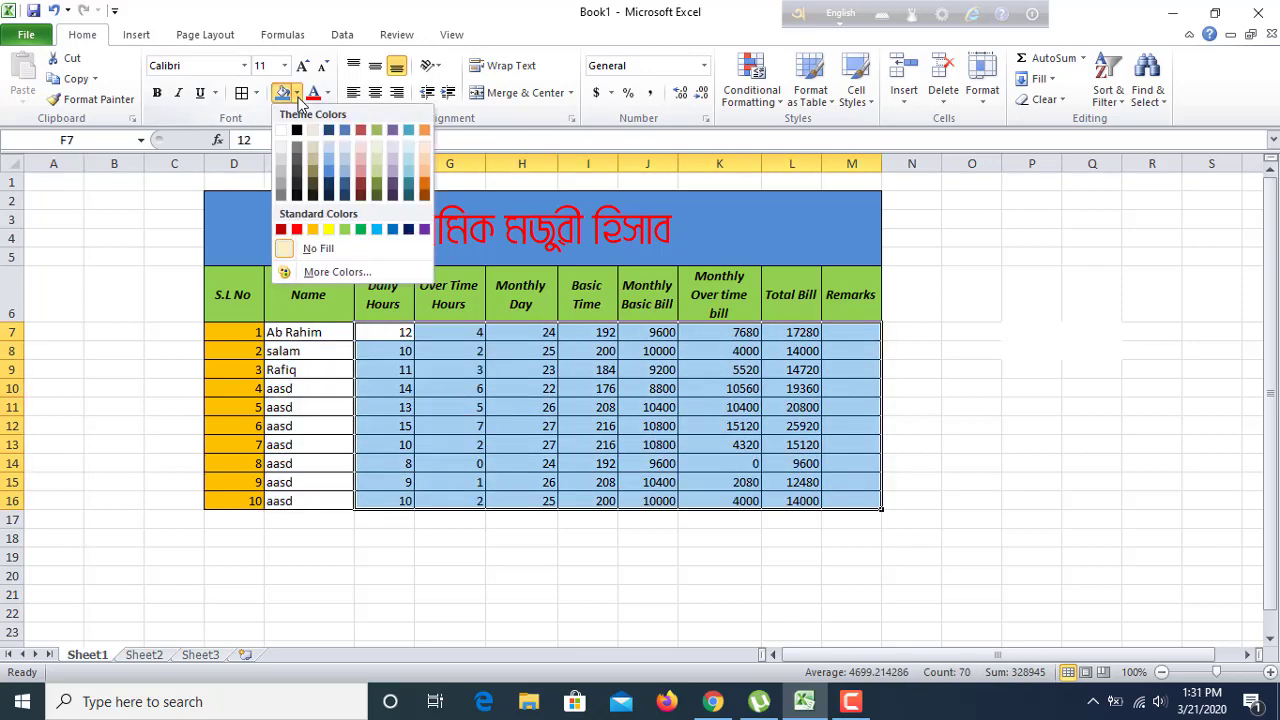
pyautogui.click(345, 150)
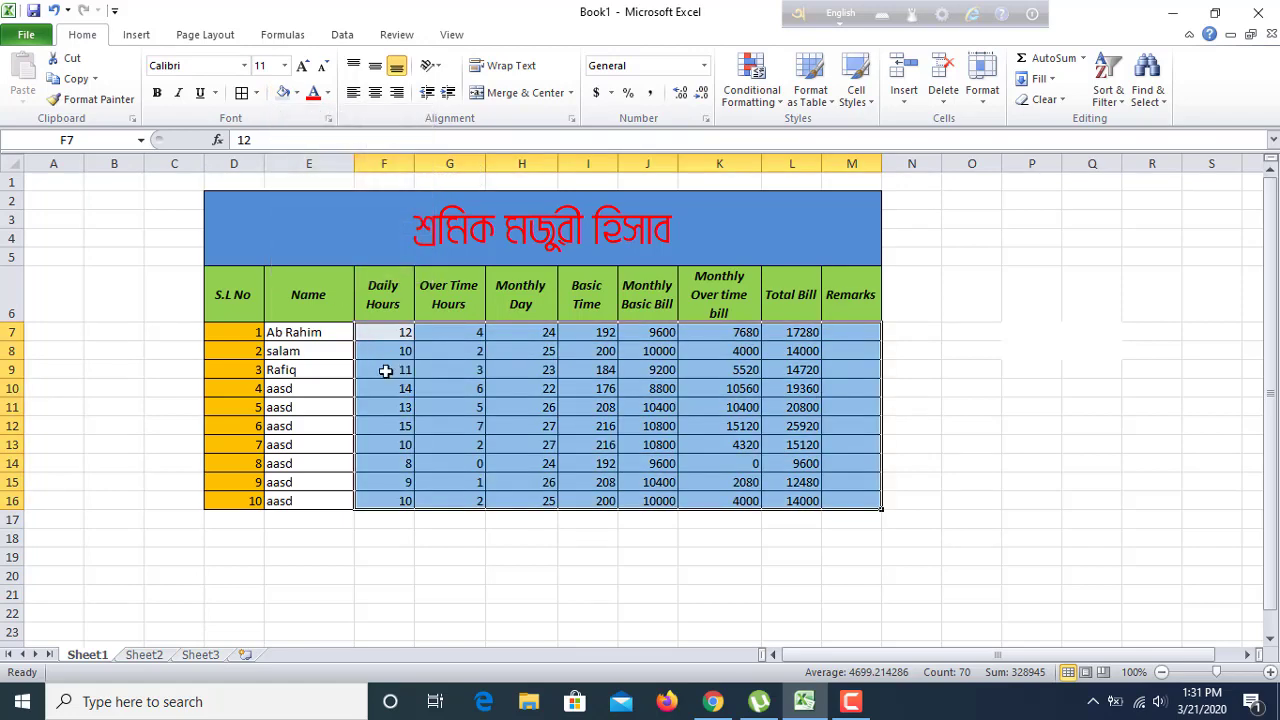
# - Give names E7:E16 a 'White, Background 1, Darker 25%' grey fill and centre them
pyautogui.click(335, 335)
pyautogui.moveTo(335, 335); pyautogui.dragTo(329, 498)
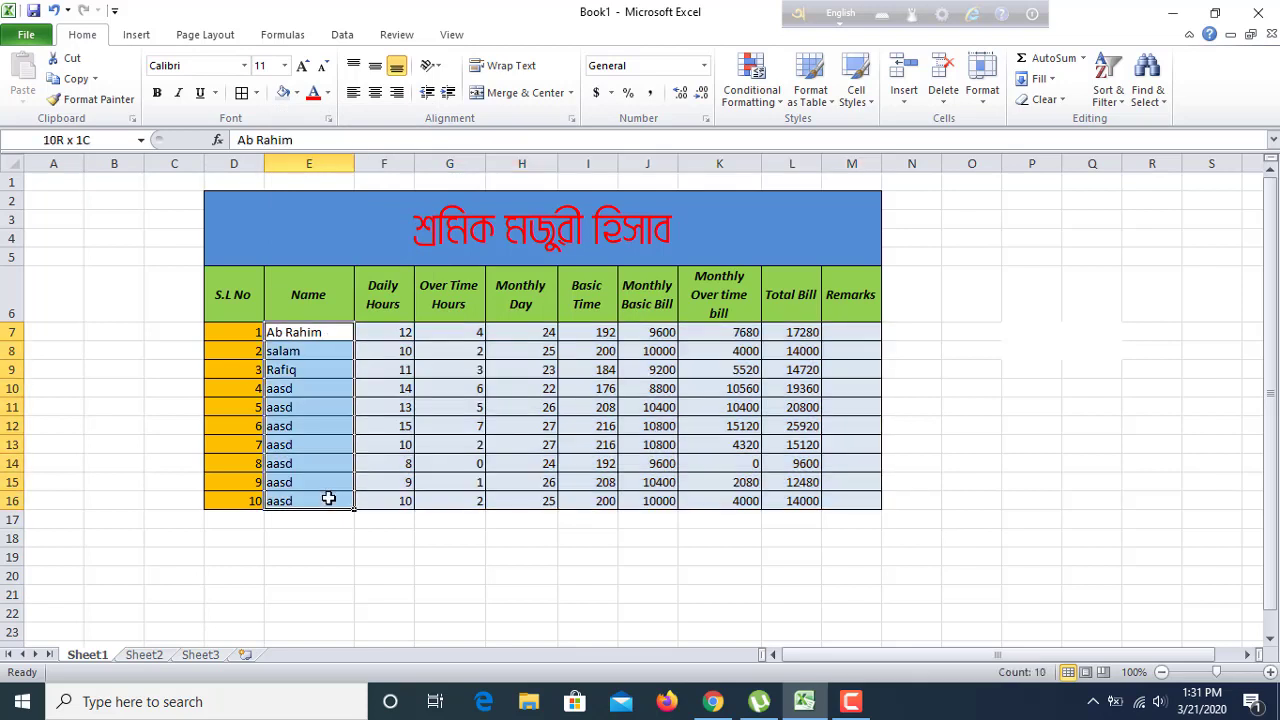
pyautogui.click(297, 93)
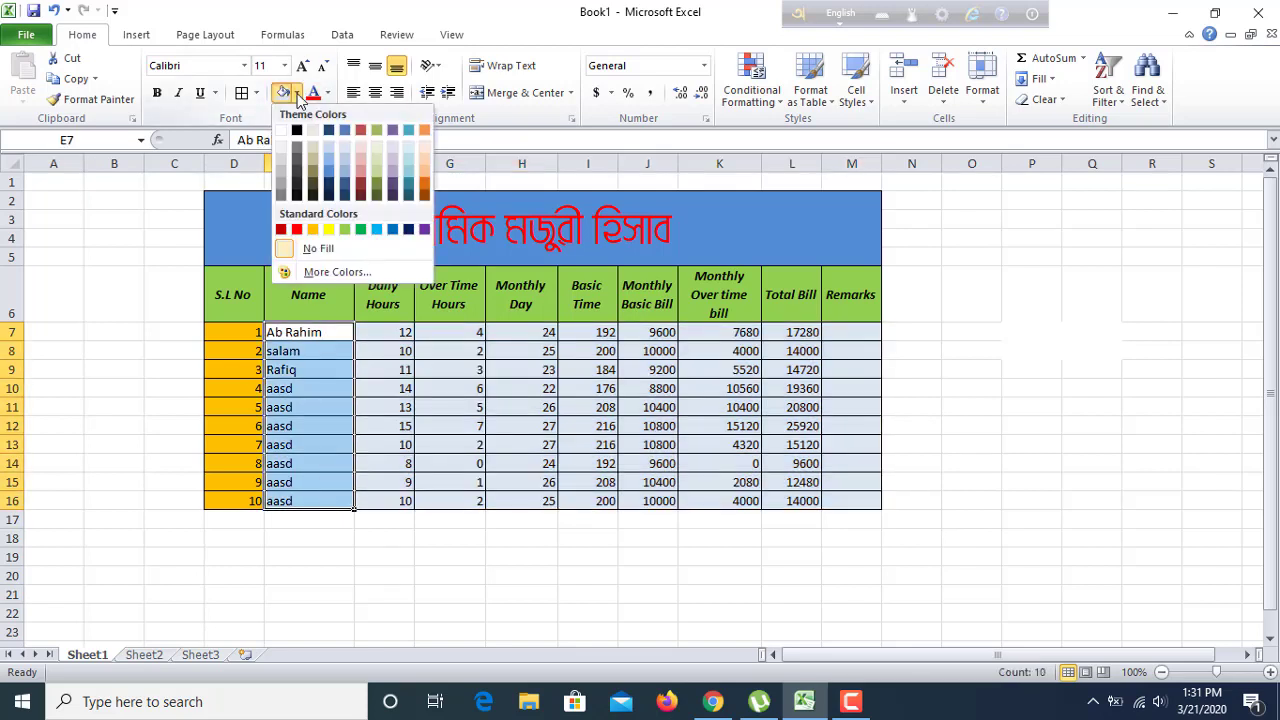
pyautogui.click(281, 177)
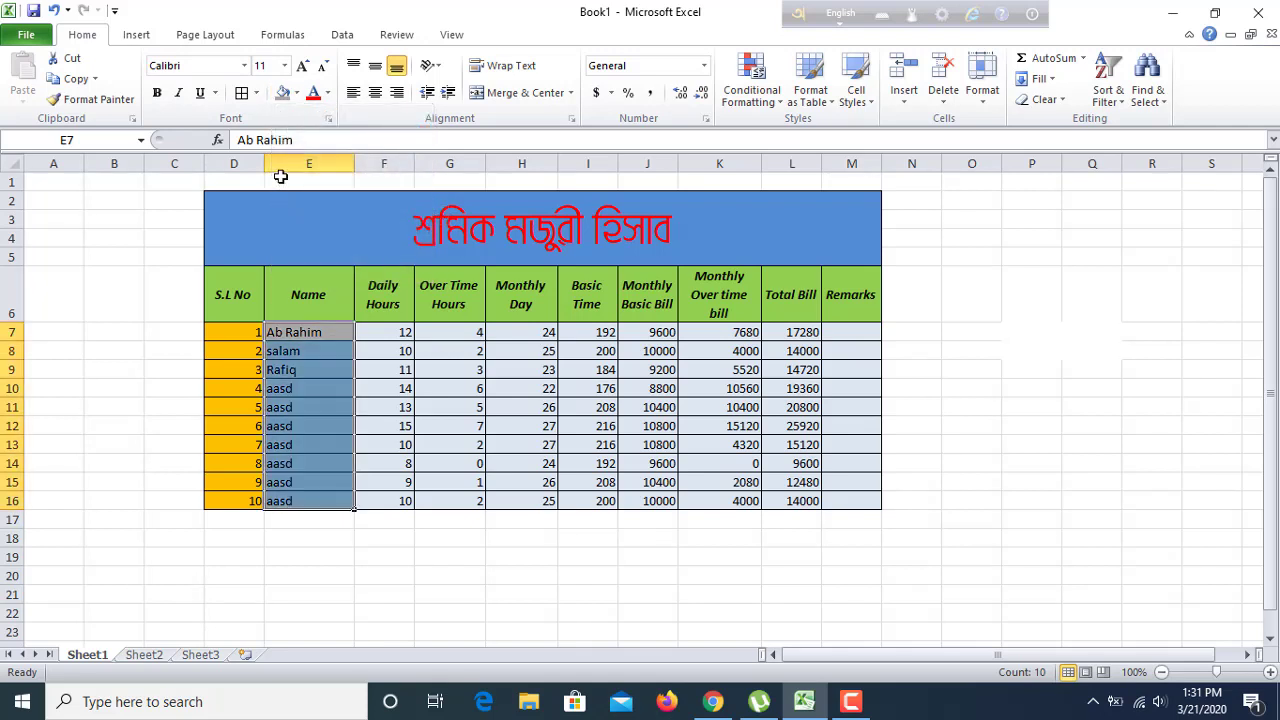
pyautogui.click(374, 93)
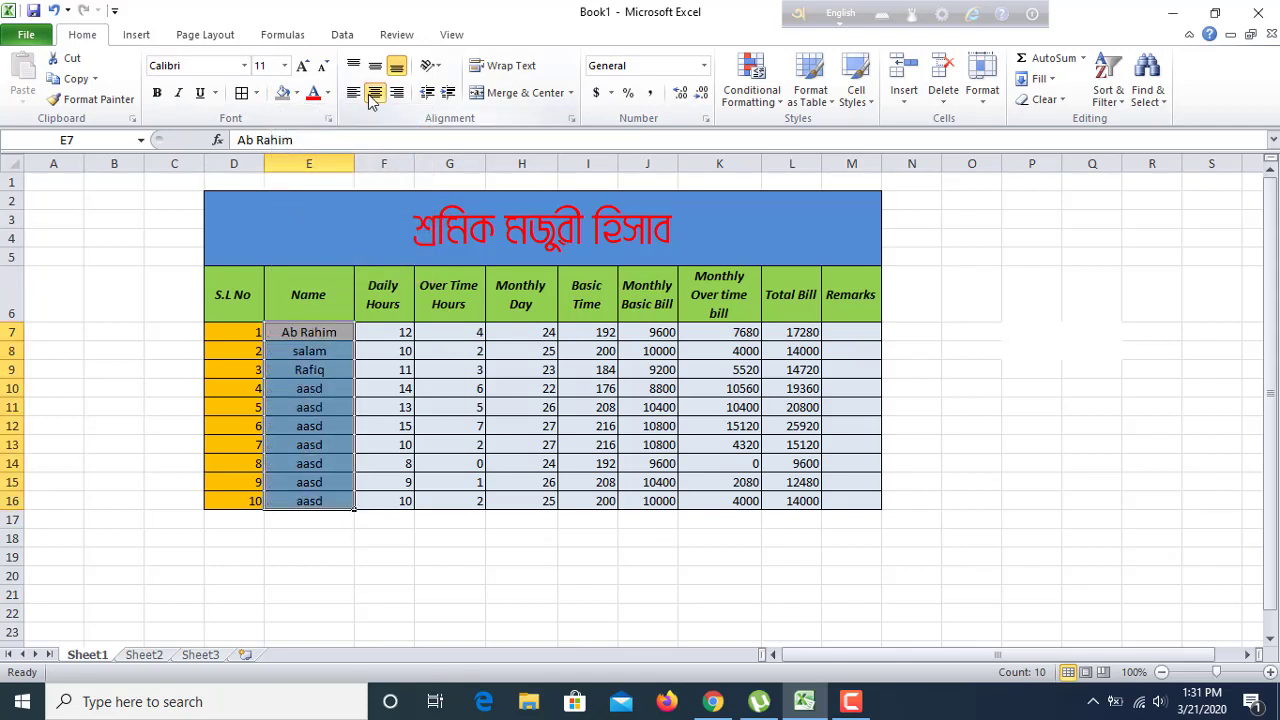
pyautogui.click(961, 314)
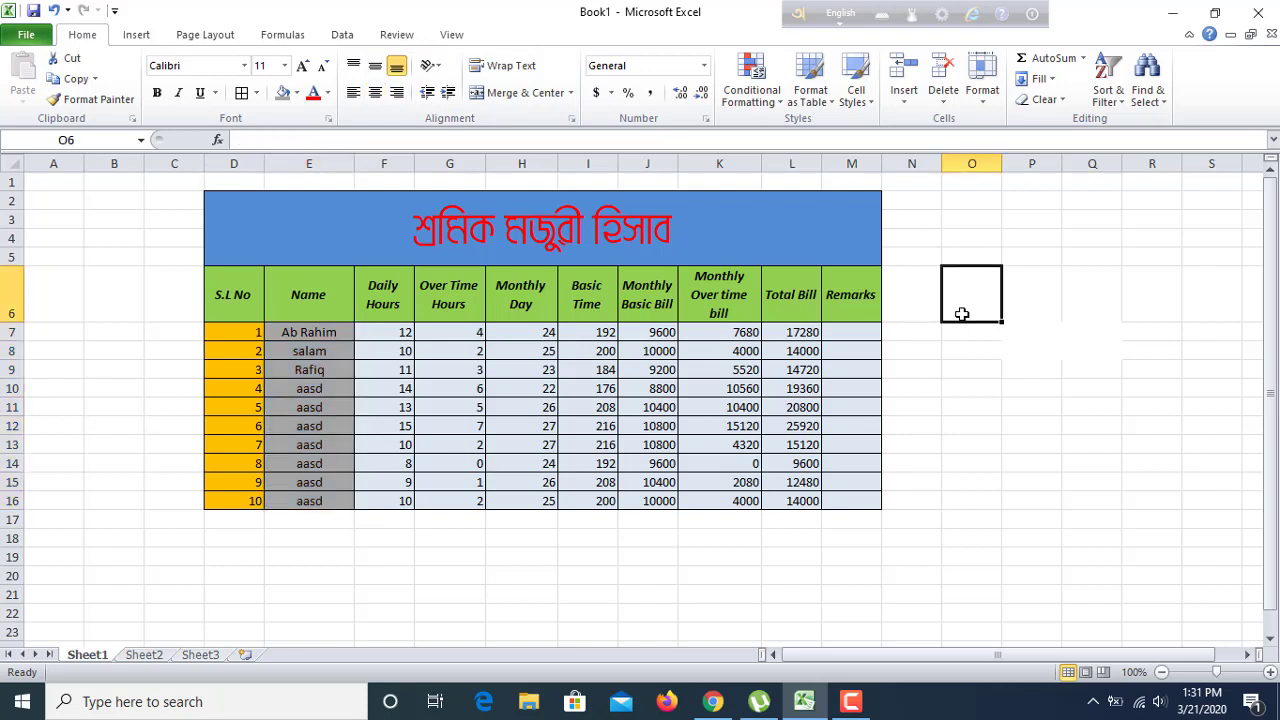